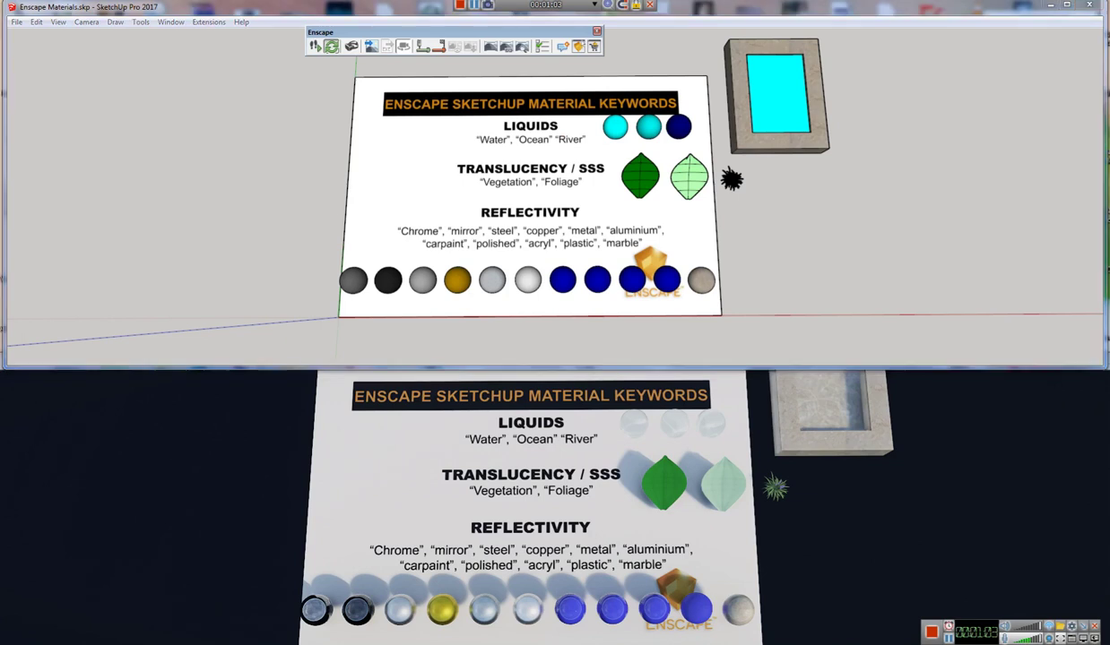
Activate Paint Bucket and look over the liquids, translucency and reflectivity keywords on the Enscape materials board
key(b)
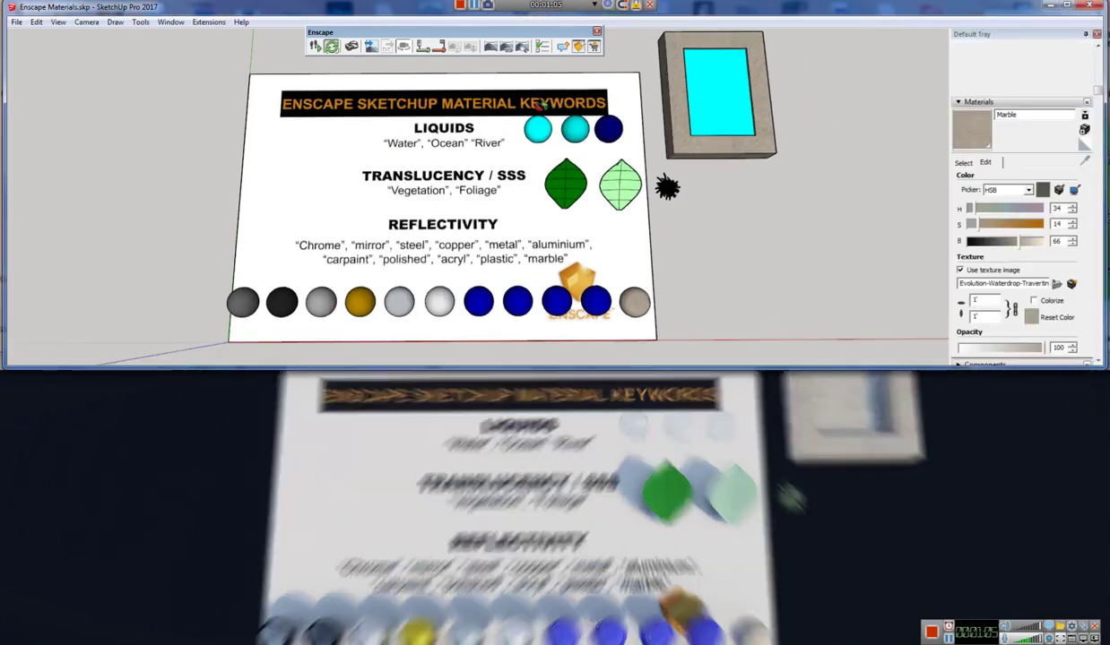
scroll(630, 236, up, 8)
shift+middle_drag(453, 226, 616, 240)
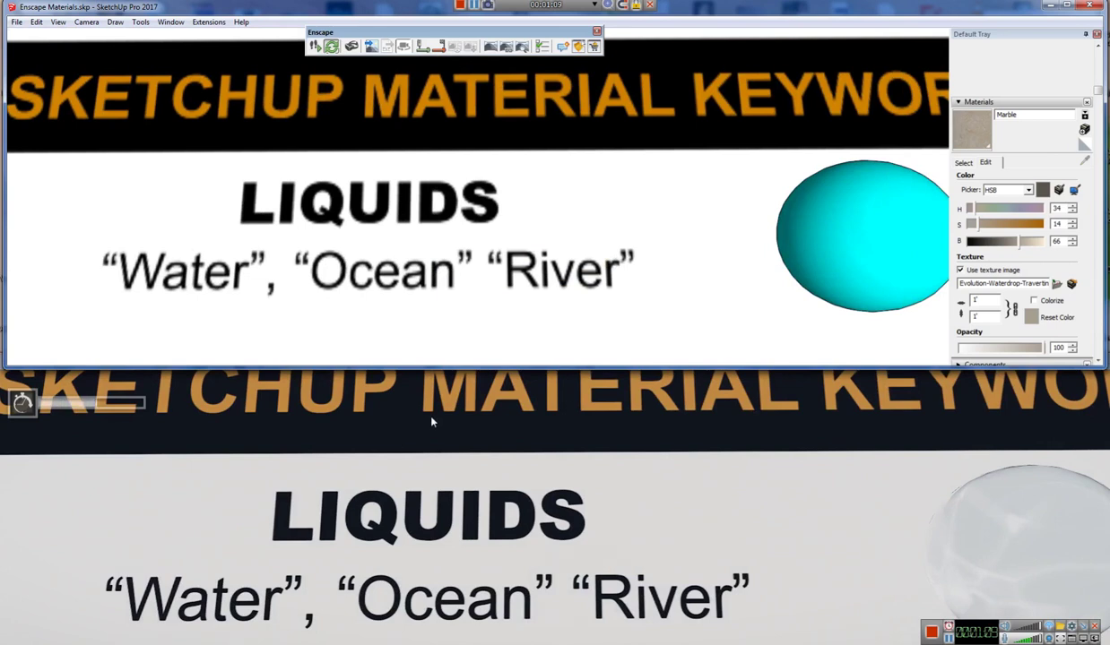
scroll(515, 239, down, 3)
scroll(516, 238, down, 5)
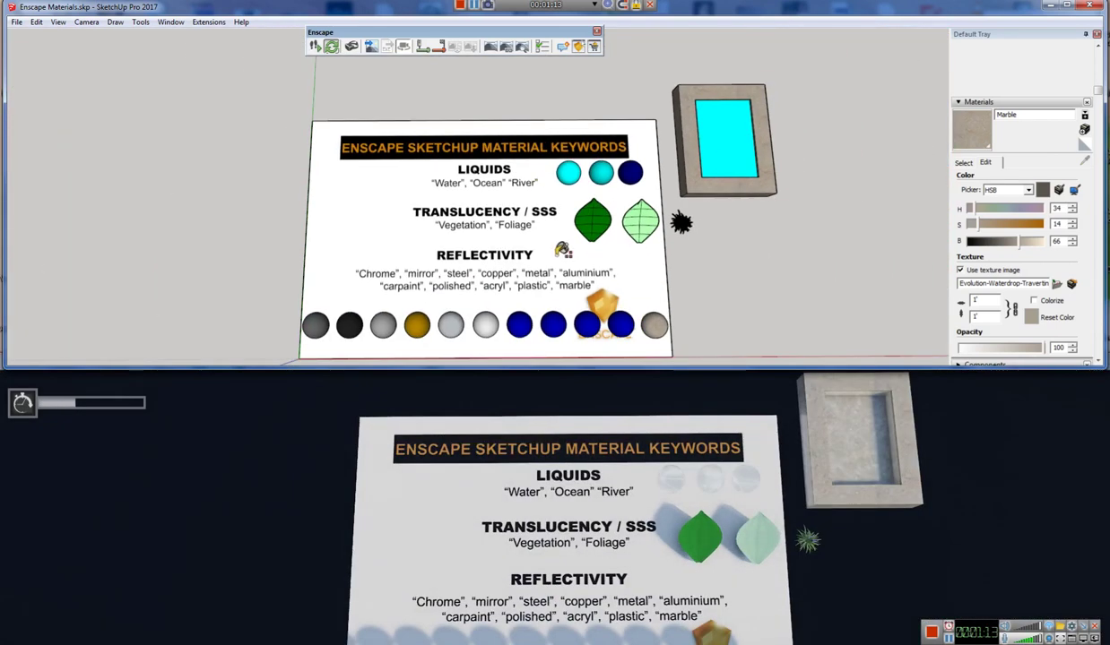
mouse_move(558, 258)
shift+middle_down()
mouse_move(565, 210)
mouse_move(533, 246)
shift+middle_up()
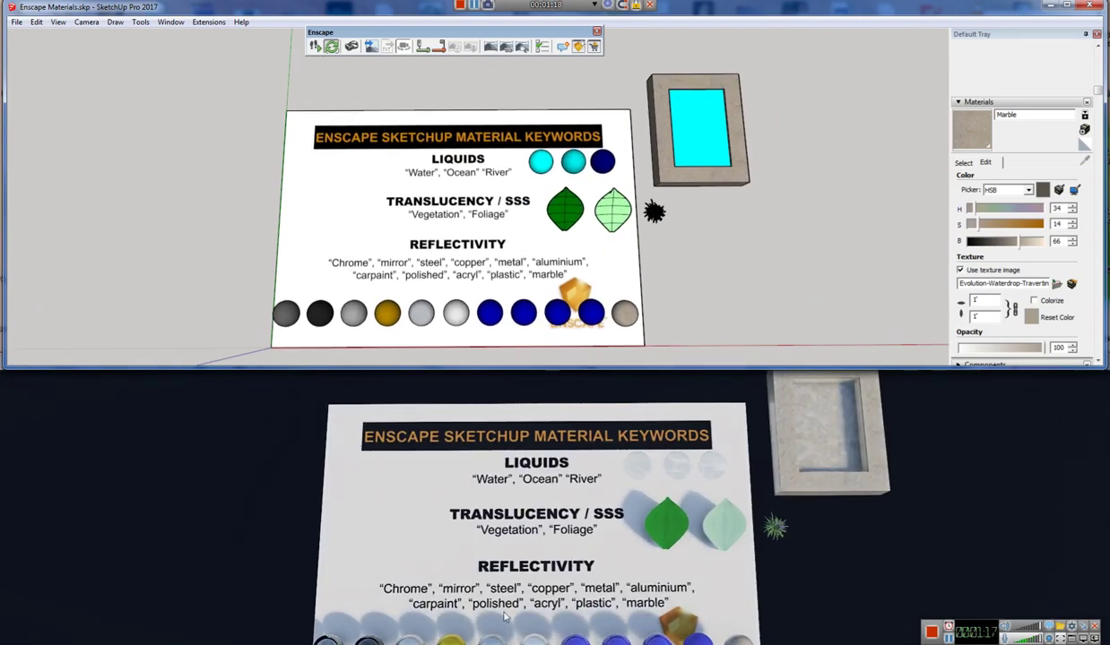
shift+middle_drag(517, 285, 508, 257)
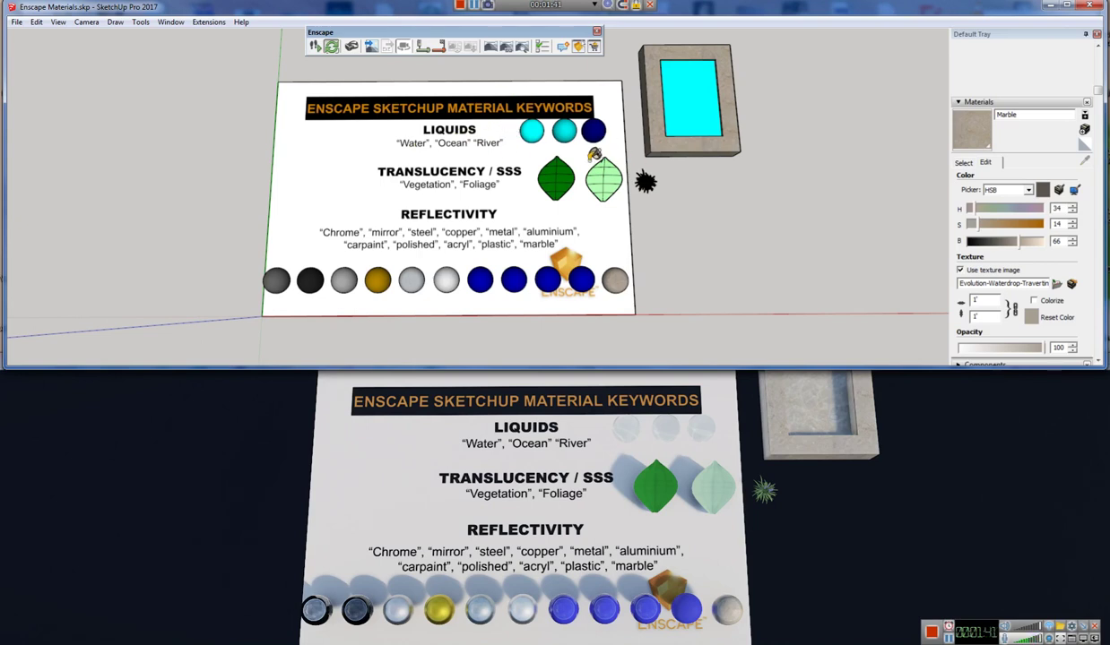
Sample the three spheres beside the LIQUIDS heading in turn to check their material names
scroll(537, 121, up, 5)
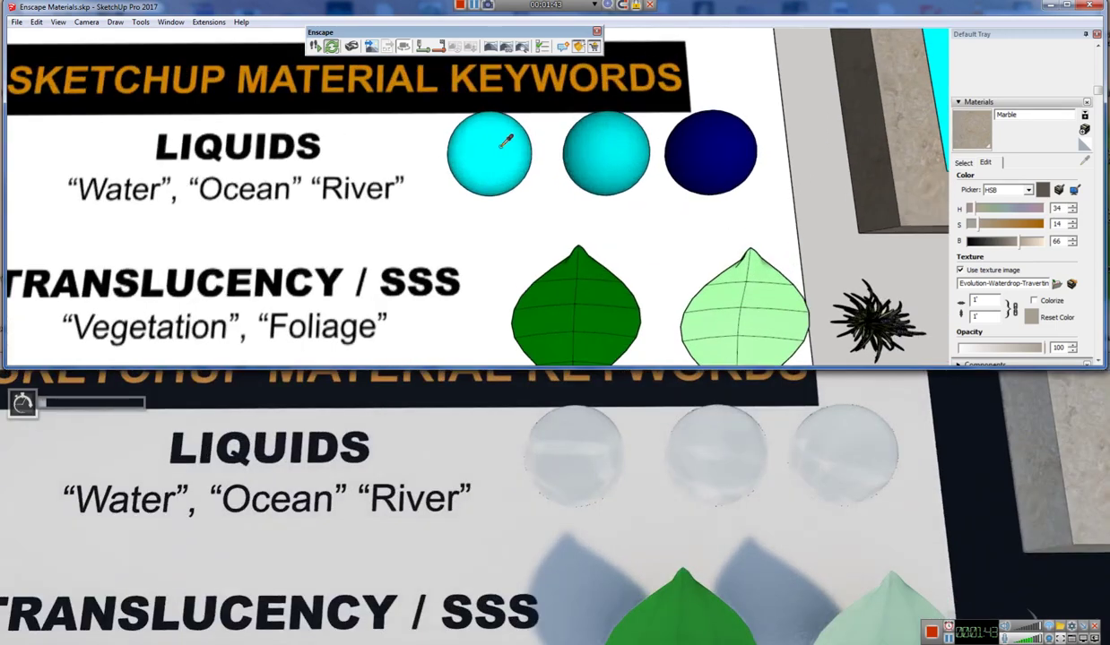
alt+click(506, 141)
alt+click(627, 133)
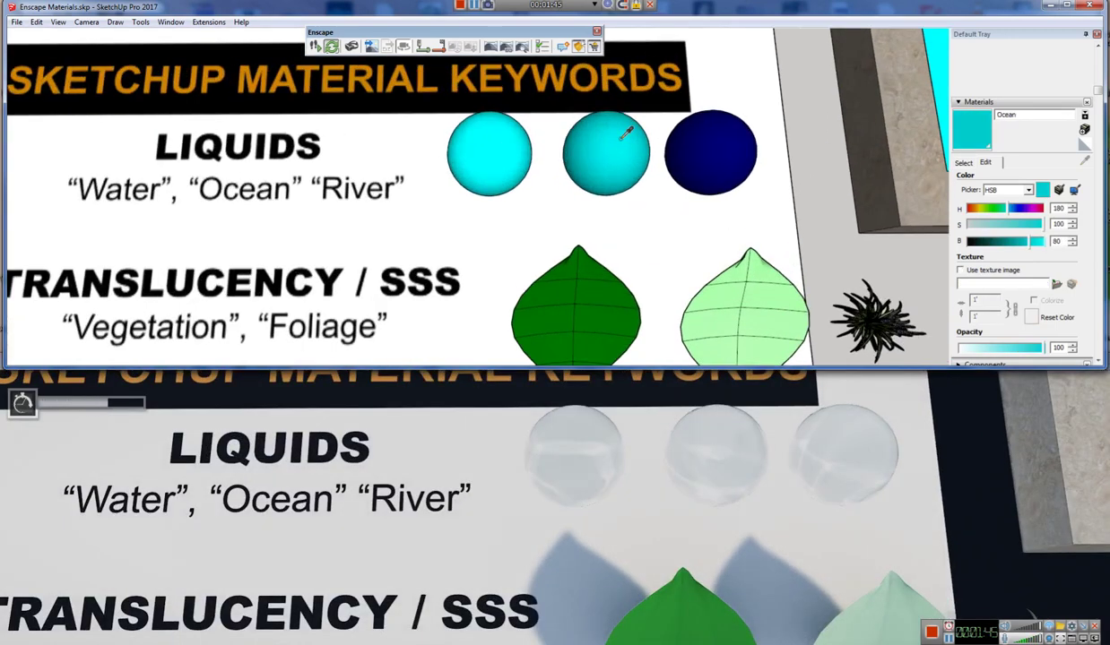
alt+click(731, 117)
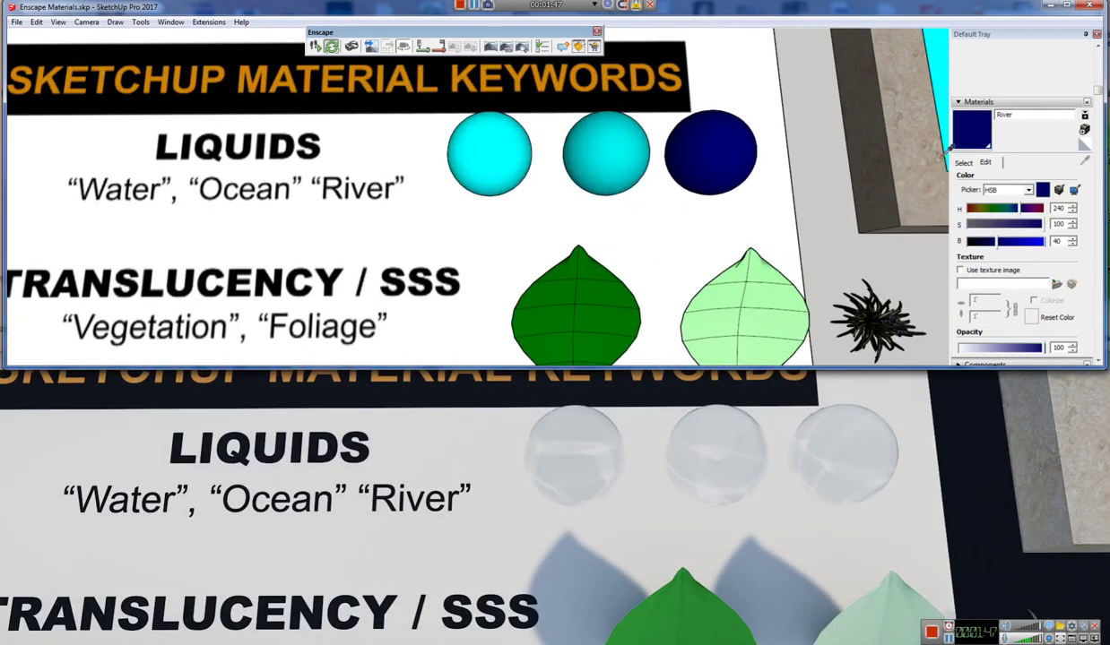
Examine the rendered transparency and refraction of the three liquid spheres from low, side and raised angles
mouse_move(590, 203)
middle_down()
mouse_move(607, 104)
mouse_move(587, 169)
mouse_move(606, 134)
middle_up()
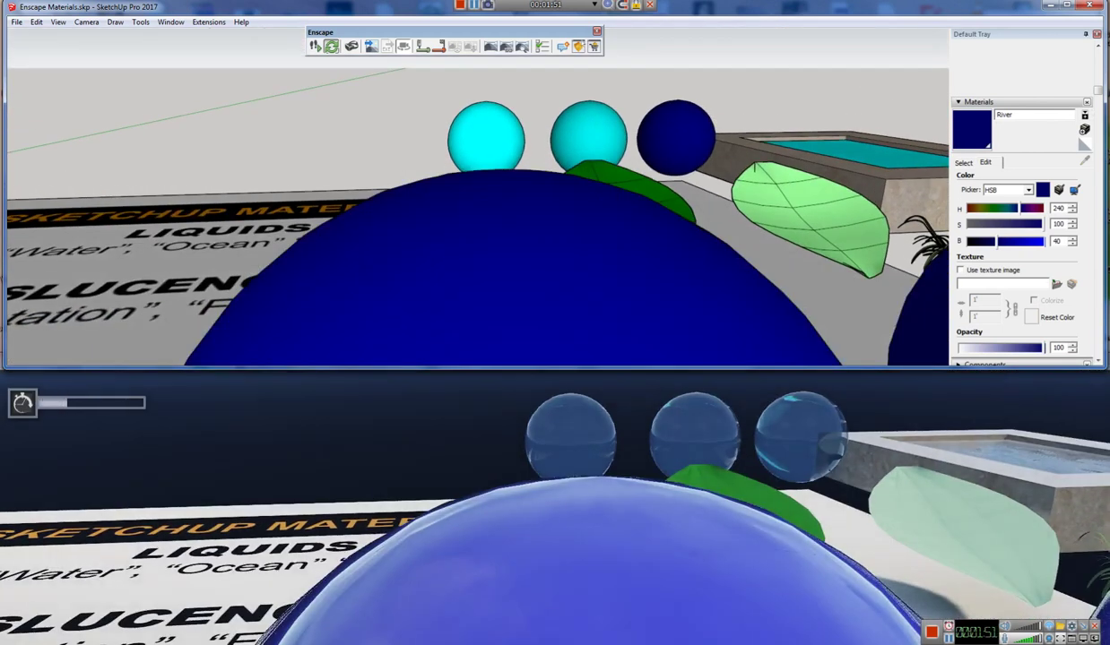
mouse_move(687, 409)
right_down()
mouse_move(628, 395)
mouse_move(681, 448)
mouse_move(792, 446)
right_up()
scroll(792, 445, up, 4)
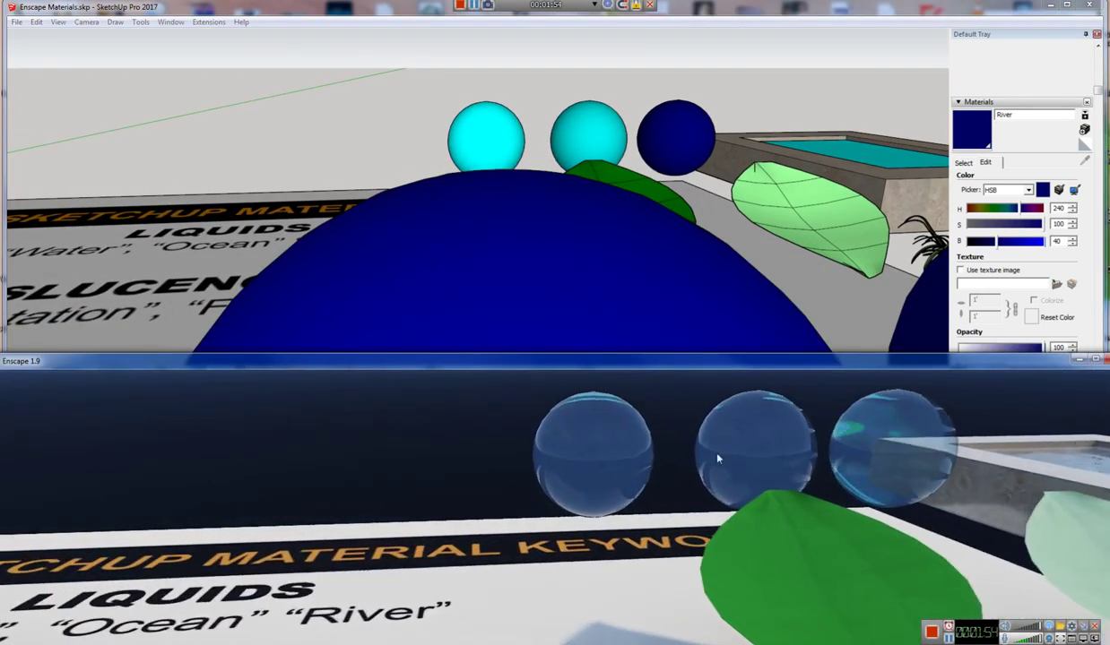
scroll(616, 130, up, 2)
mouse_move(618, 125)
middle_down()
mouse_move(582, 139)
mouse_move(721, 94)
mouse_move(847, 96)
mouse_move(570, 186)
mouse_move(701, 177)
middle_up()
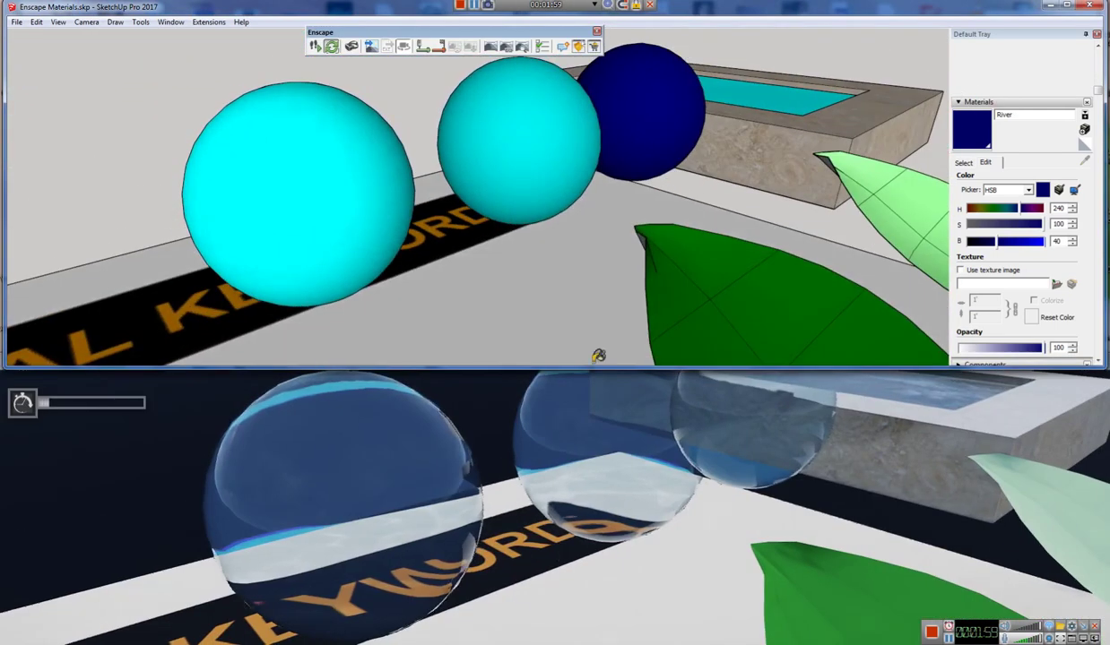
scroll(587, 179, down, 1)
middle_drag(587, 179, 579, 211)
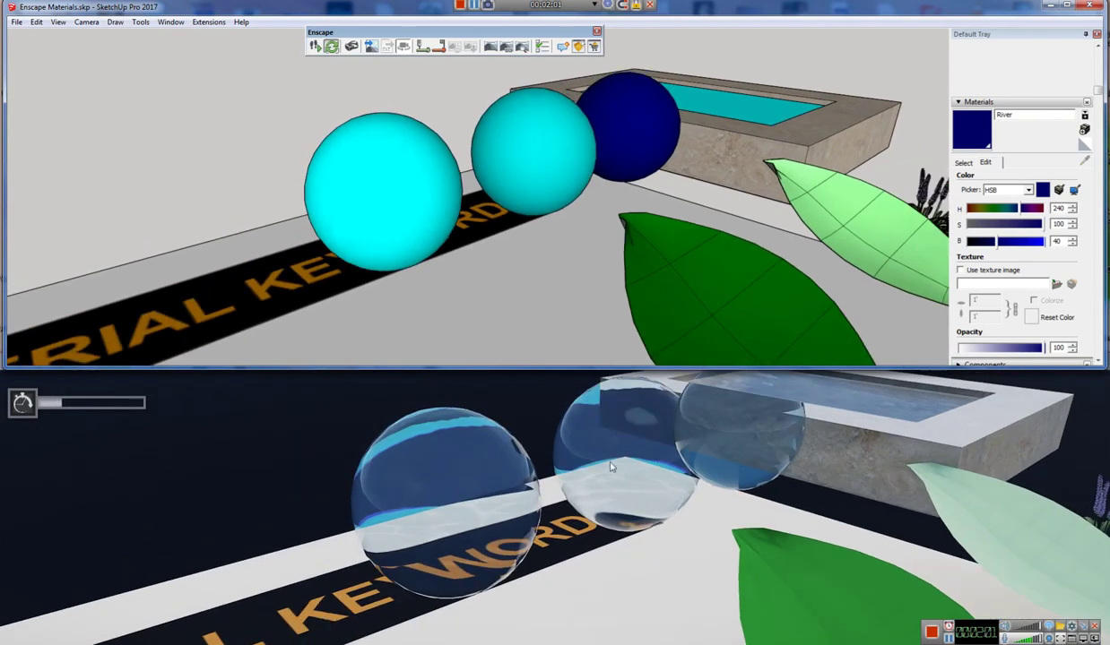
mouse_move(601, 159)
middle_down()
mouse_move(507, 205)
mouse_move(503, 362)
middle_up()
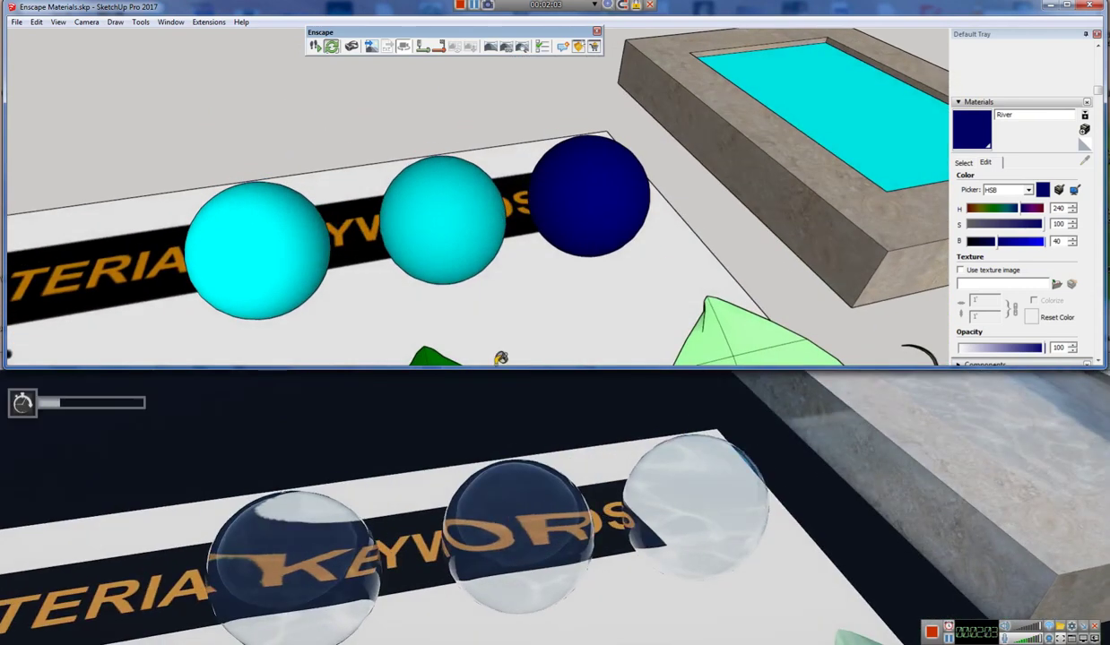
mouse_move(448, 224)
middle_down()
mouse_move(428, 210)
mouse_move(371, 210)
mouse_move(382, 190)
middle_up()
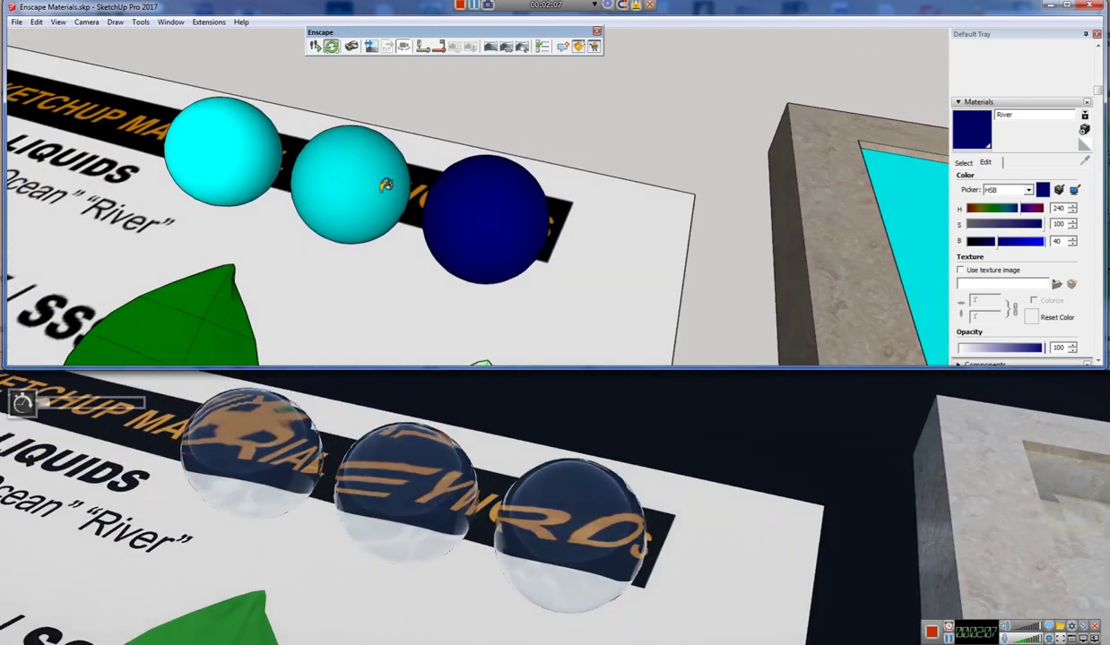
mouse_move(409, 172)
middle_down()
mouse_move(506, 144)
mouse_move(527, 153)
mouse_move(432, 170)
middle_up()
mouse_move(523, 221)
middle_down()
mouse_move(449, 211)
mouse_move(444, 224)
middle_up()
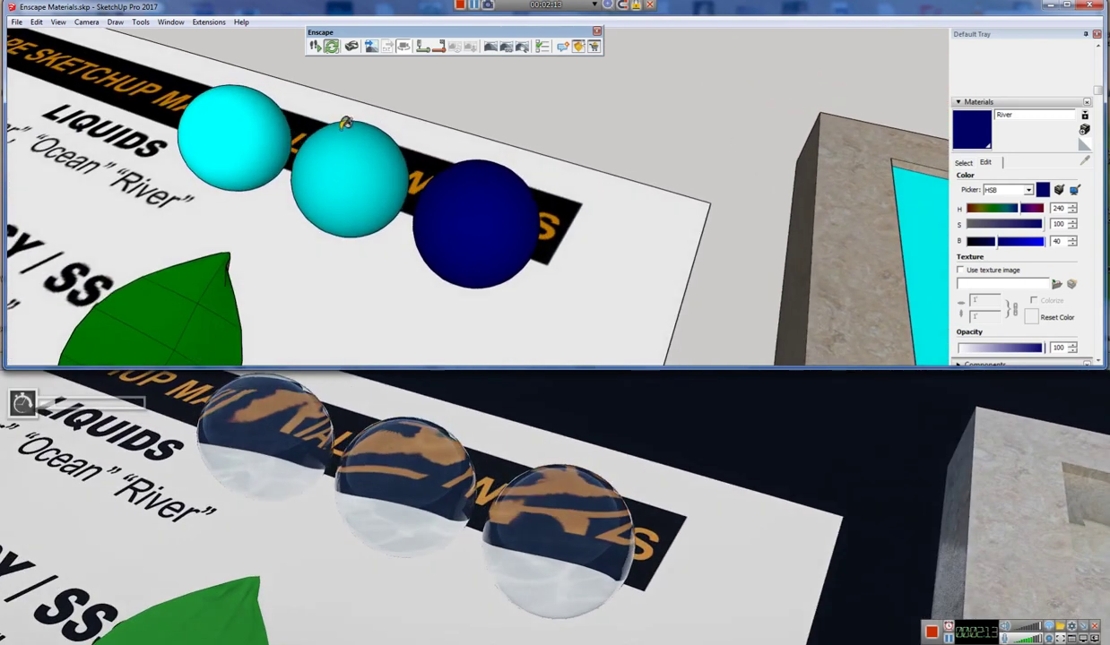
mouse_move(401, 139)
middle_down()
mouse_move(413, 127)
mouse_move(499, 139)
mouse_move(539, 111)
mouse_move(549, 191)
mouse_move(525, 303)
mouse_move(571, 175)
middle_up()
scroll(634, 169, down, 4)
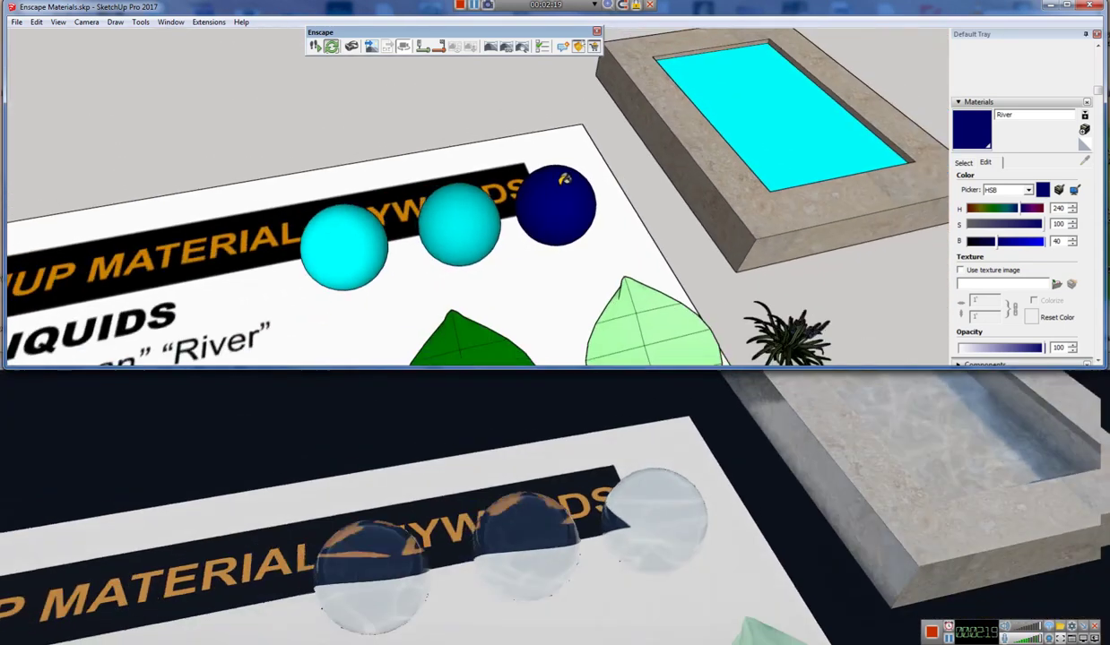
Inspect the rendered pool water surface and its reflections from close to water level
mouse_move(804, 145)
middle_down()
mouse_move(716, 181)
mouse_move(649, 233)
mouse_move(589, 161)
mouse_move(629, 153)
mouse_move(609, 69)
middle_up()
scroll(587, 183, up, 4)
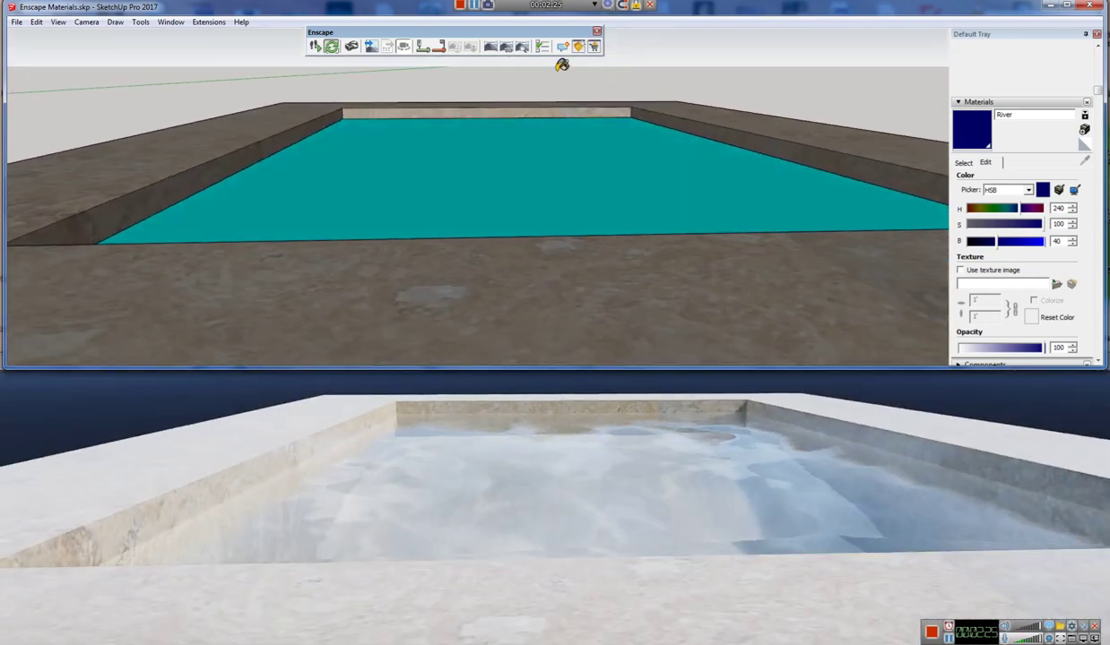
scroll(583, 106, up, 3)
mouse_move(584, 106)
middle_down()
mouse_move(587, 319)
mouse_move(570, 198)
mouse_move(577, 150)
mouse_move(570, 245)
mouse_move(565, 166)
middle_up()
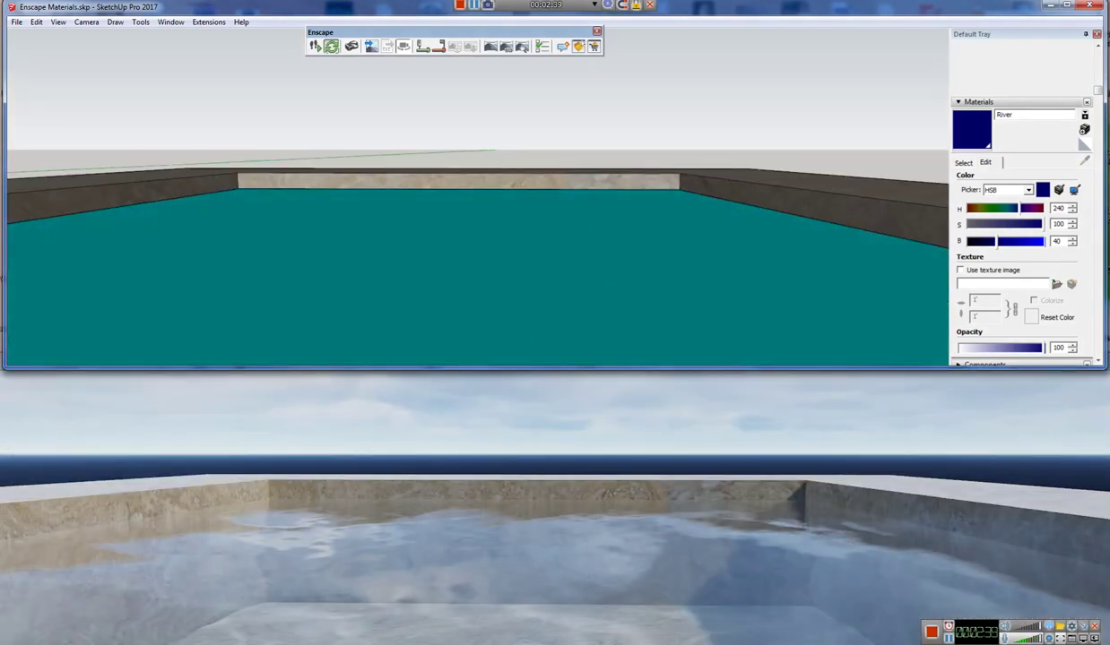
Open the Enscape atmosphere settings and set the cloud density to 96%
click(578, 46)
drag(632, 150, 808, 148)
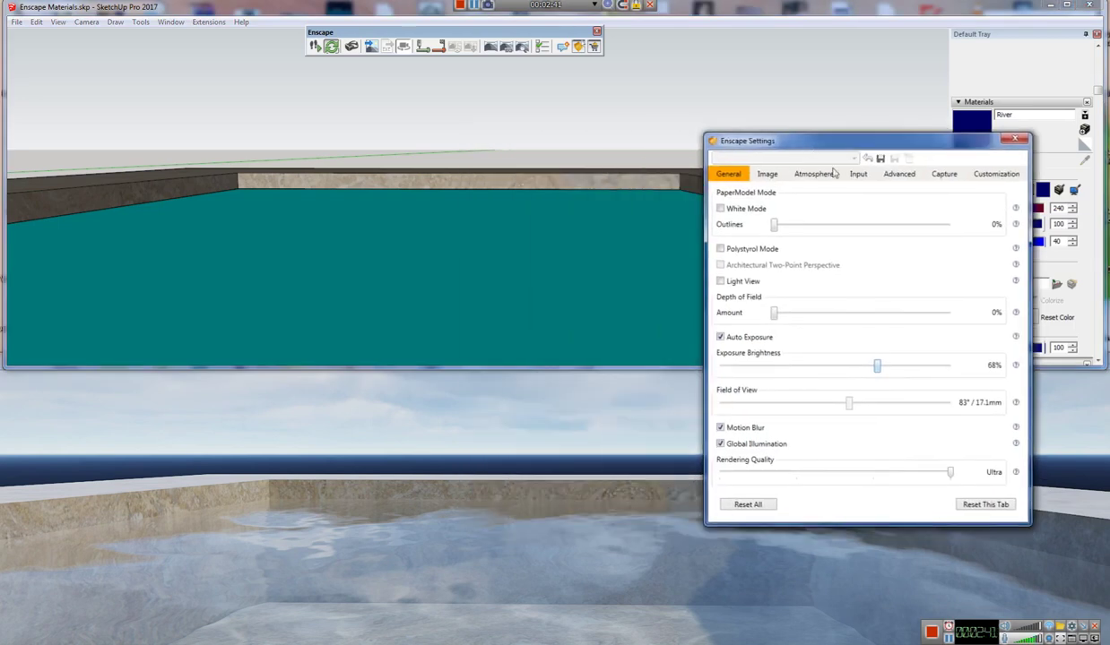
click(815, 174)
mouse_move(949, 337)
mouse_down()
mouse_move(784, 338)
mouse_move(822, 354)
mouse_move(965, 341)
mouse_up()
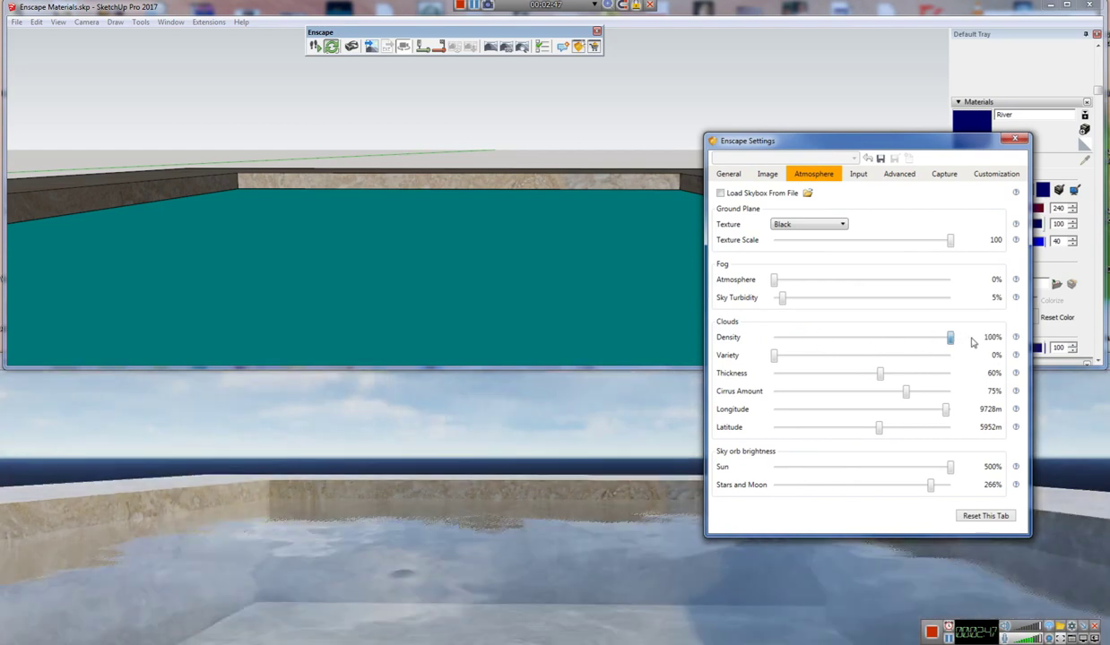
drag(820, 345, 795, 337)
drag(866, 348, 945, 352)
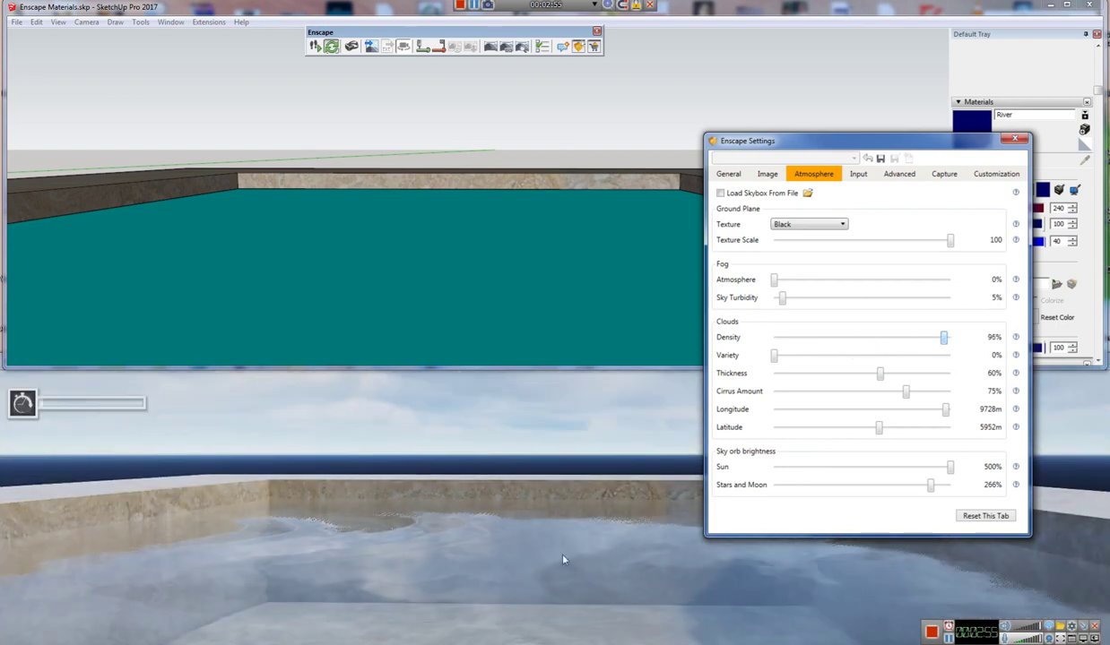
Return from the pool to the keyword board and move the Enscape Settings window clear of the model
middle_drag(490, 171, 569, 132)
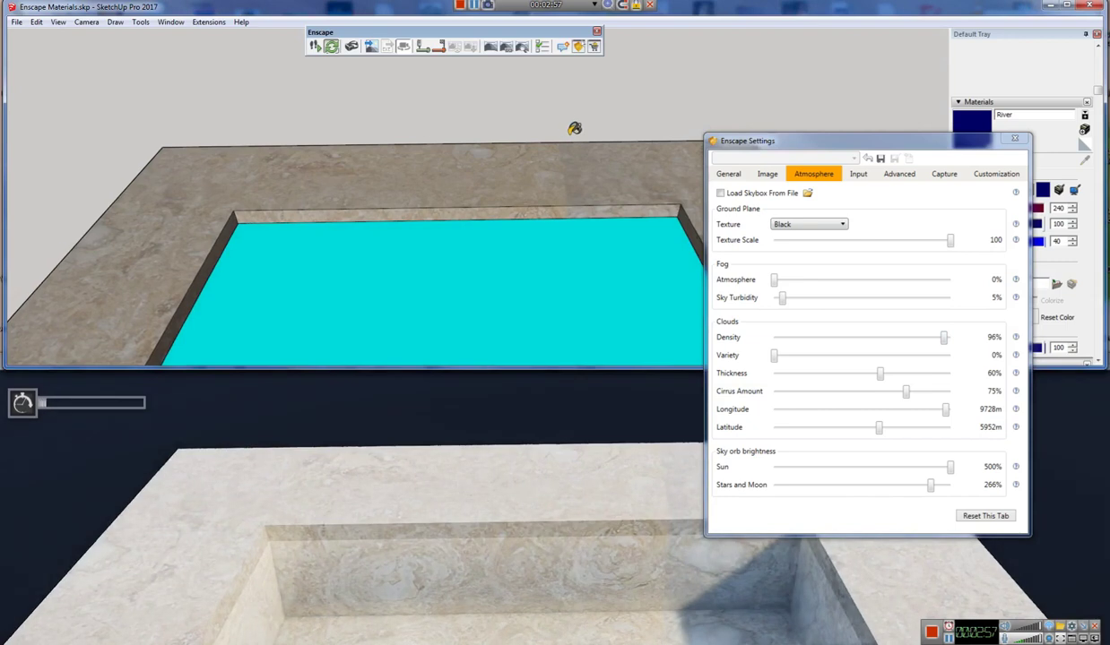
scroll(568, 149, down, 5)
shift+middle_drag(366, 253, 624, 191)
shift+middle_drag(196, 307, 344, 306)
middle_drag(305, 366, 307, 399)
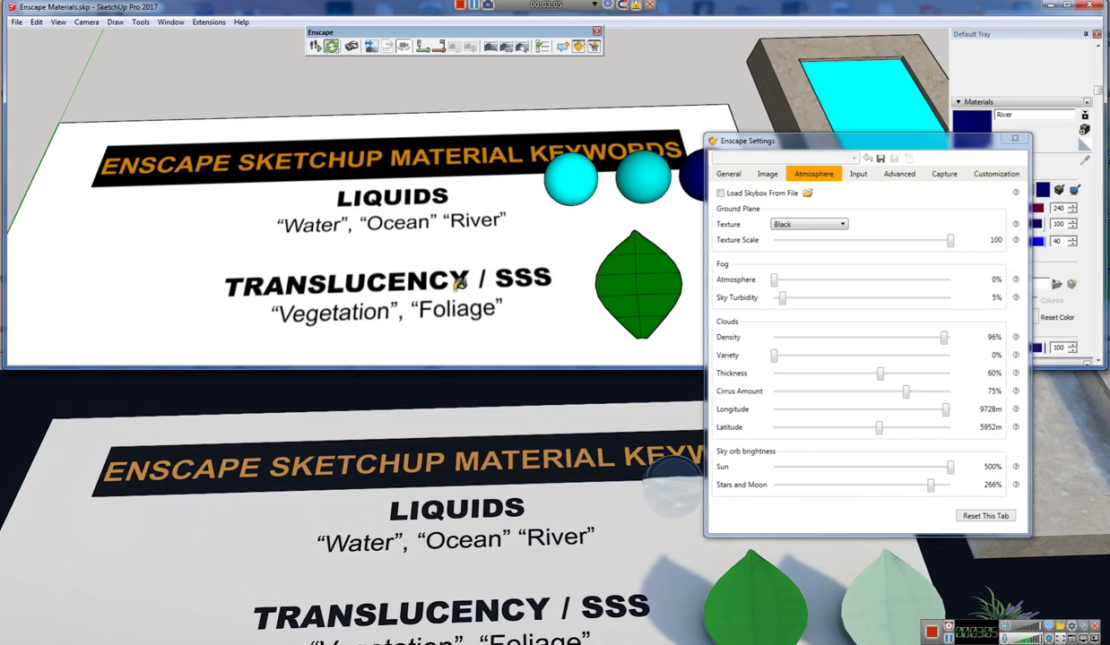
shift+middle_drag(458, 312, 404, 283)
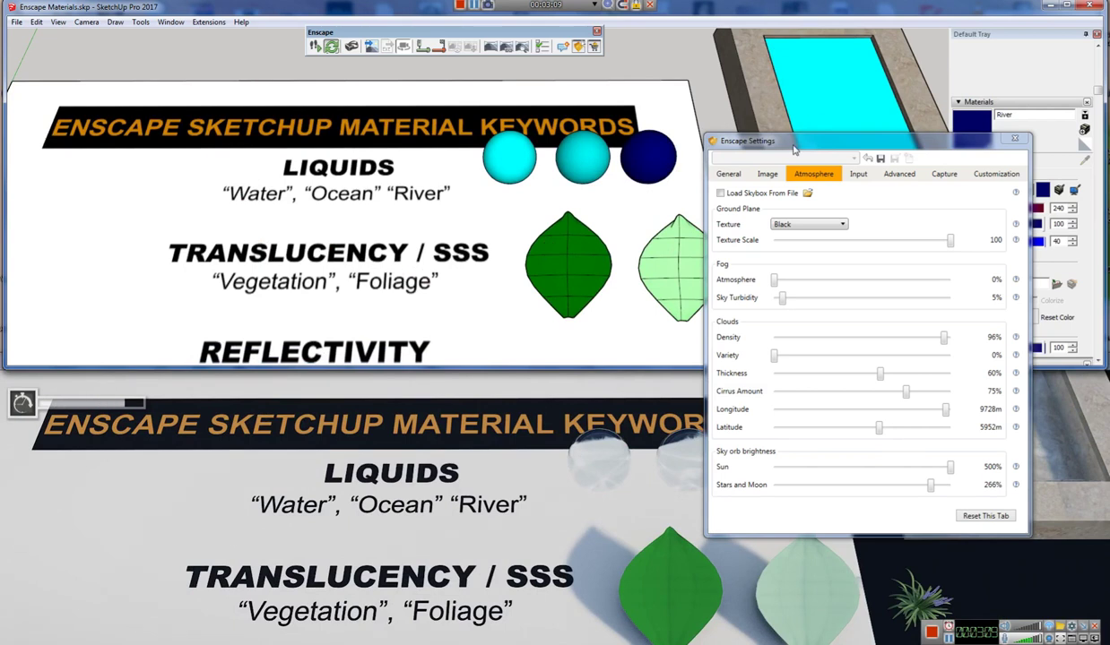
mouse_move(780, 151)
mouse_down()
mouse_move(858, 165)
mouse_move(1109, 170)
mouse_up()
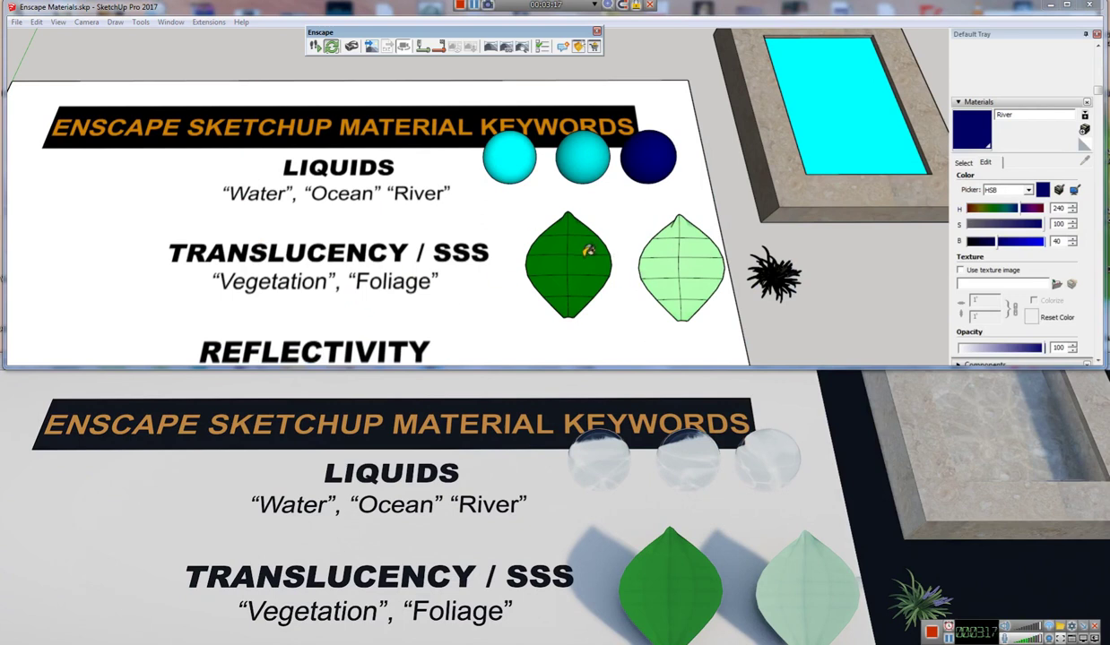
Sample the dark green and light green leaves to check their Vegetation and foliage material names
alt+click(603, 284)
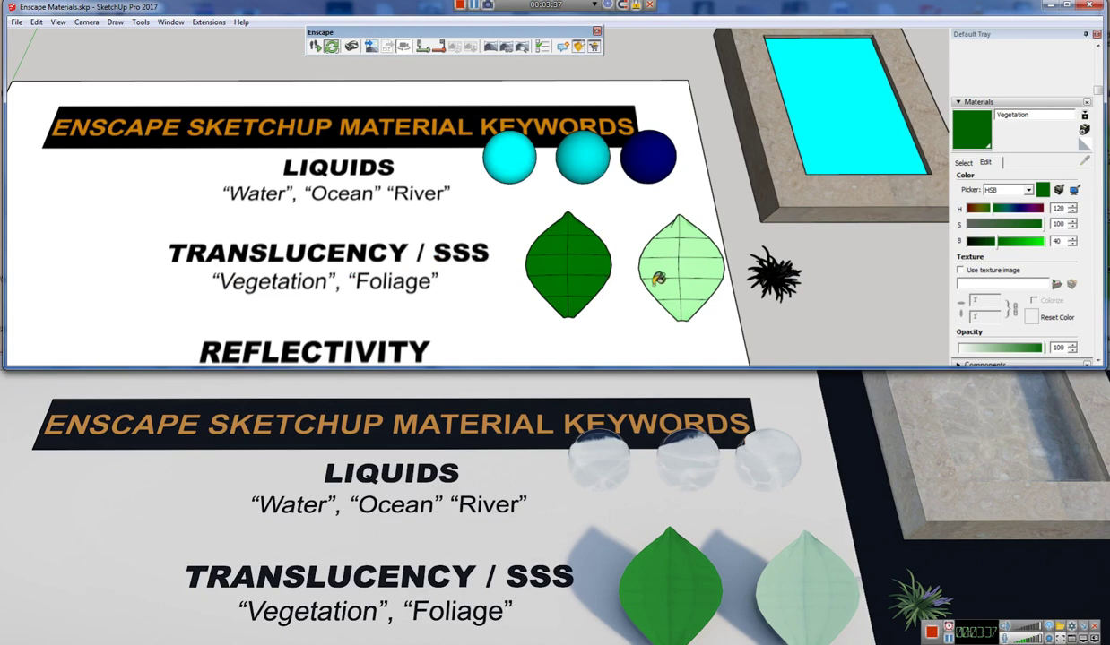
scroll(565, 262, up, 6)
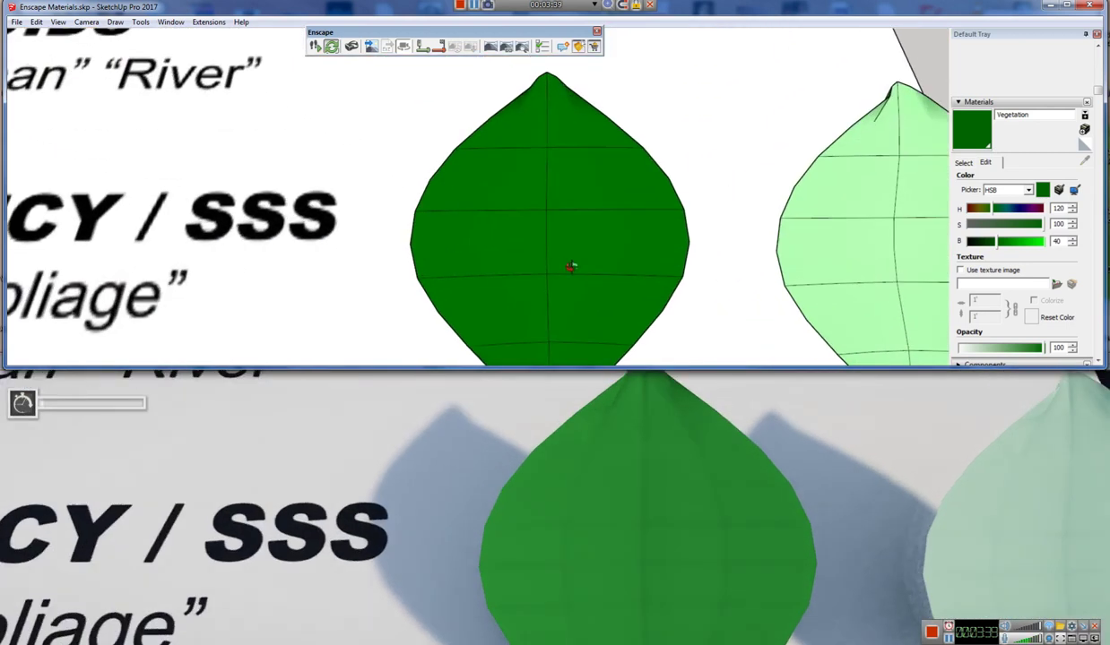
mouse_move(567, 265)
middle_down()
mouse_move(717, 235)
mouse_move(732, 147)
mouse_move(681, 214)
middle_up()
scroll(584, 150, down, 3)
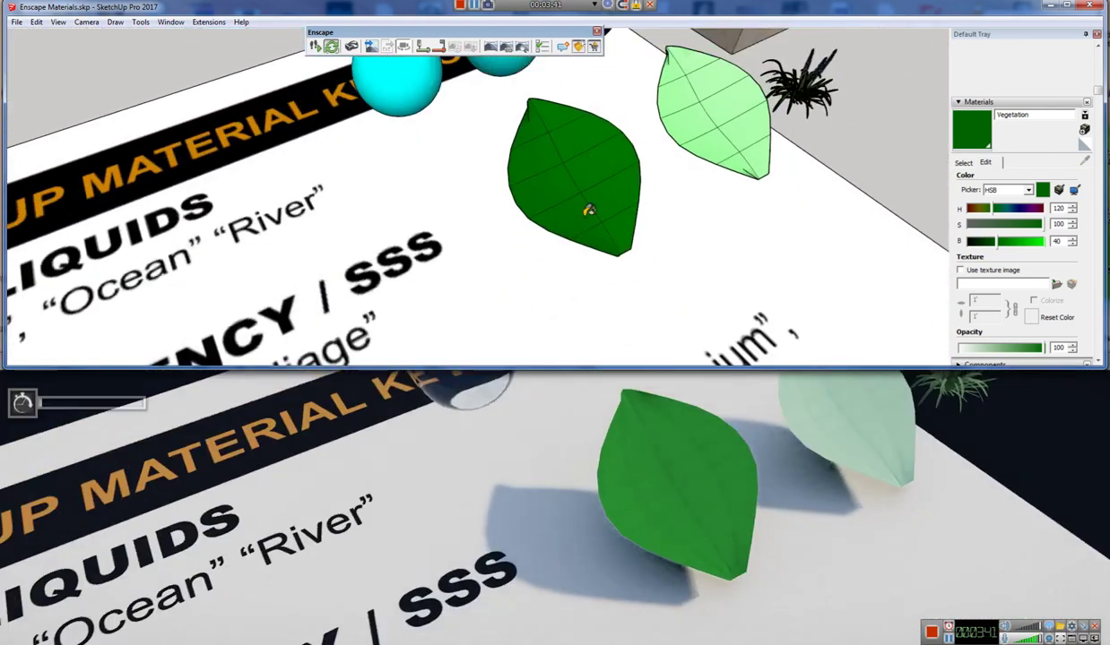
shift+middle_drag(585, 213, 520, 153)
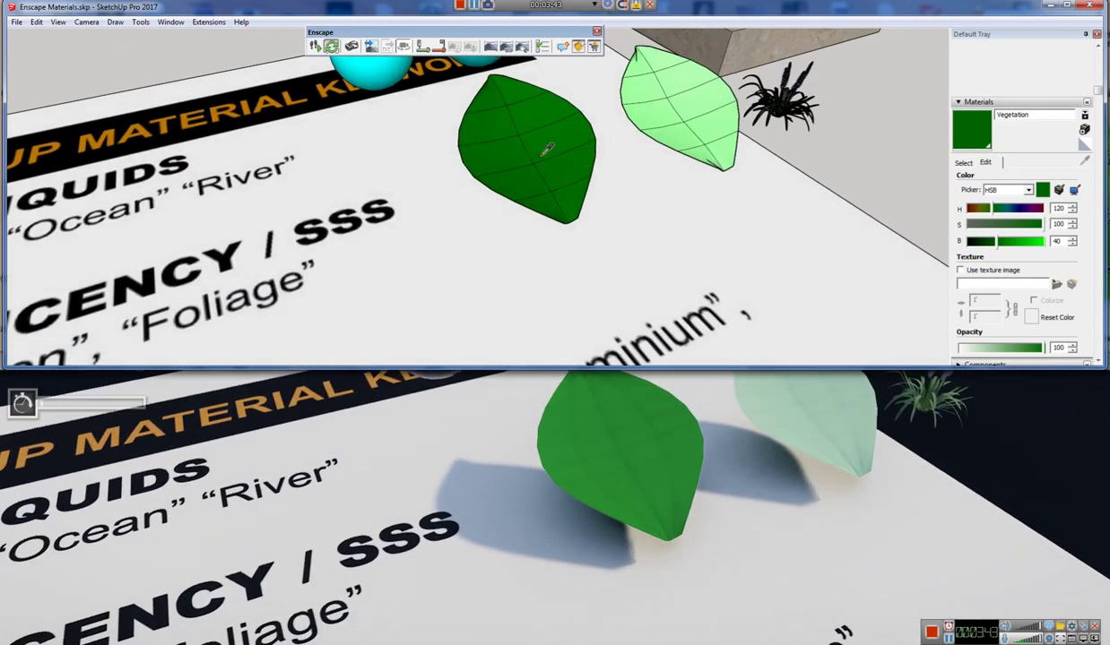
click(674, 95)
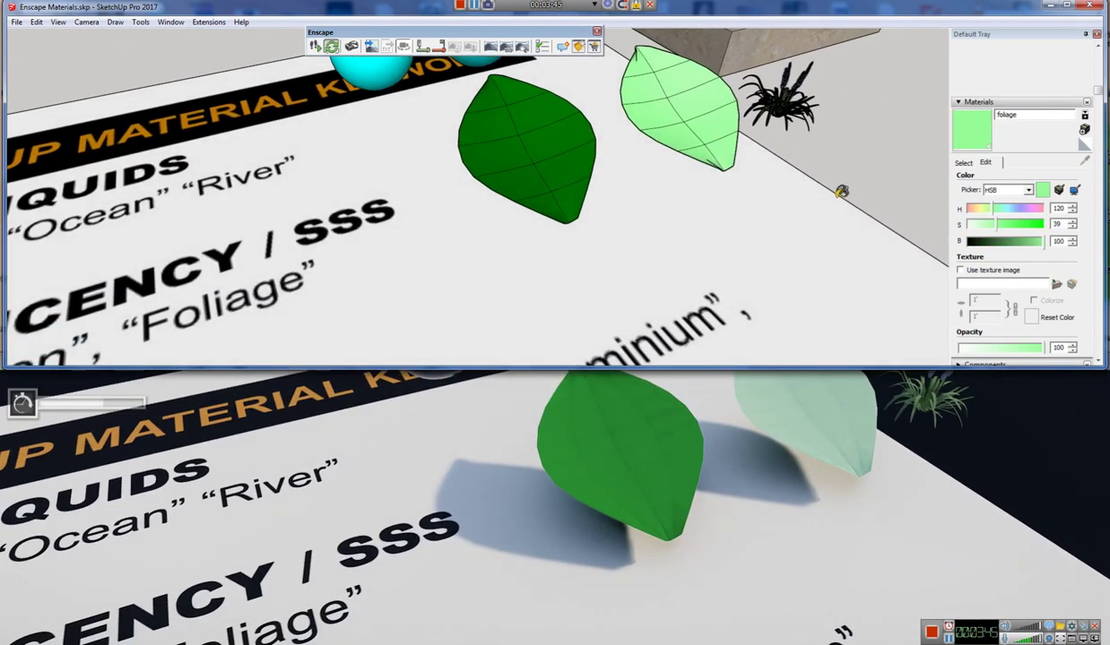
Inspect the dark green leaf from a low angle, select its group and dismiss its options menu
scroll(529, 191, up, 3)
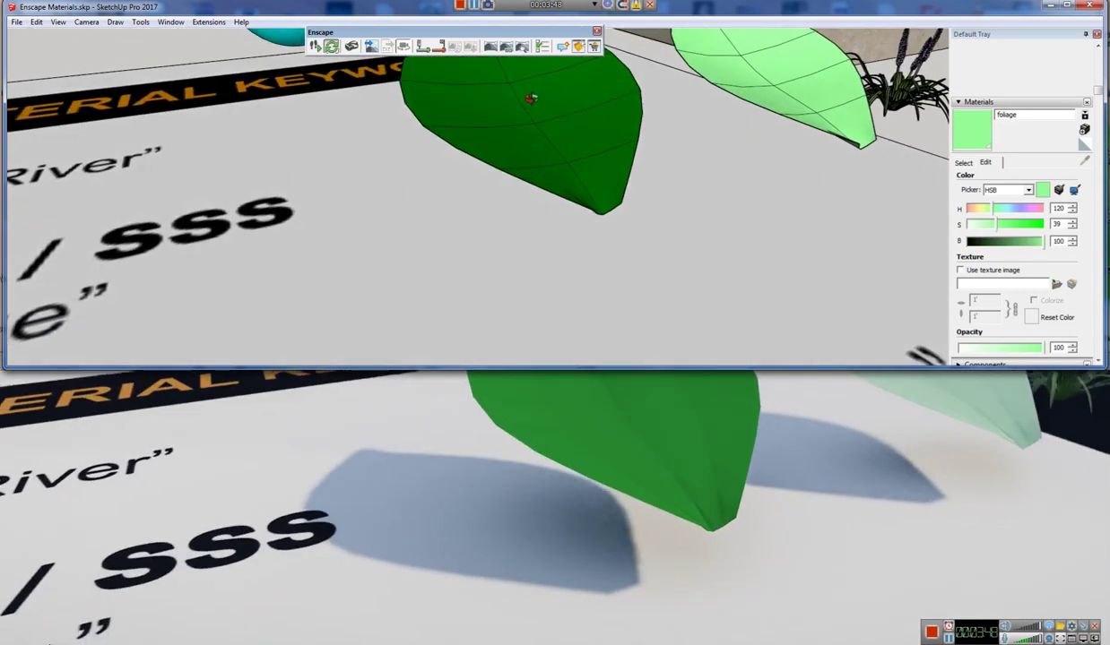
mouse_move(531, 97)
middle_down()
mouse_move(366, 120)
mouse_move(372, 141)
mouse_move(420, 81)
mouse_move(587, 191)
mouse_move(570, 214)
middle_up()
right_click(570, 213)
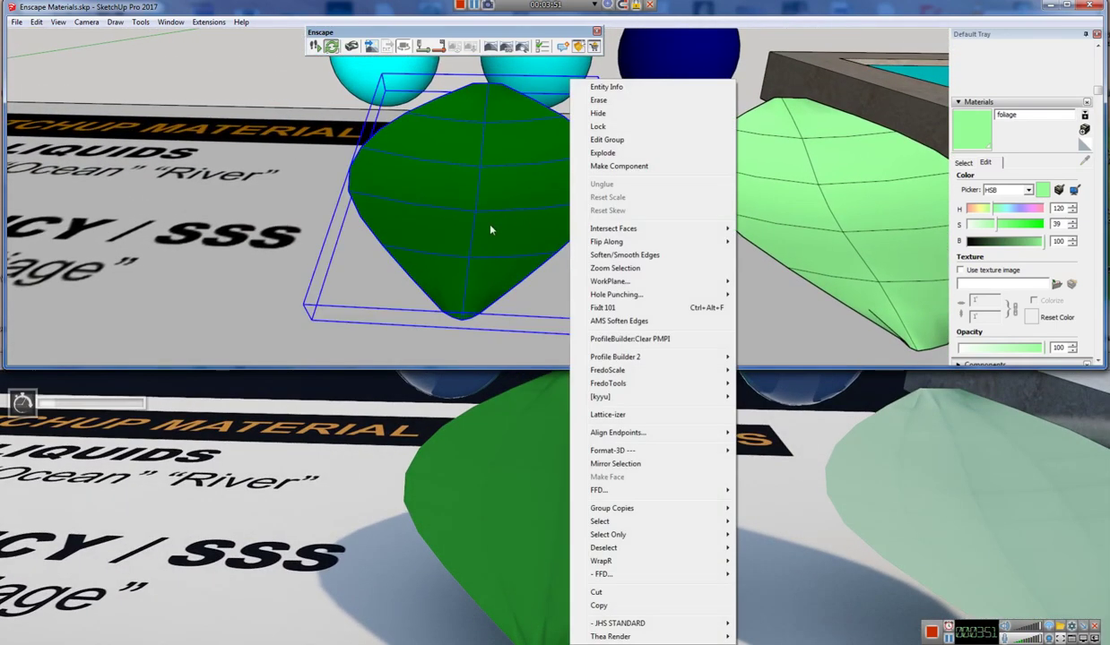
click(437, 231)
Shift the sun's time of day in the Enscape render and examine the leaves' lighting and shadows from a lower angle
shift+right_drag(555, 502, 619, 502)
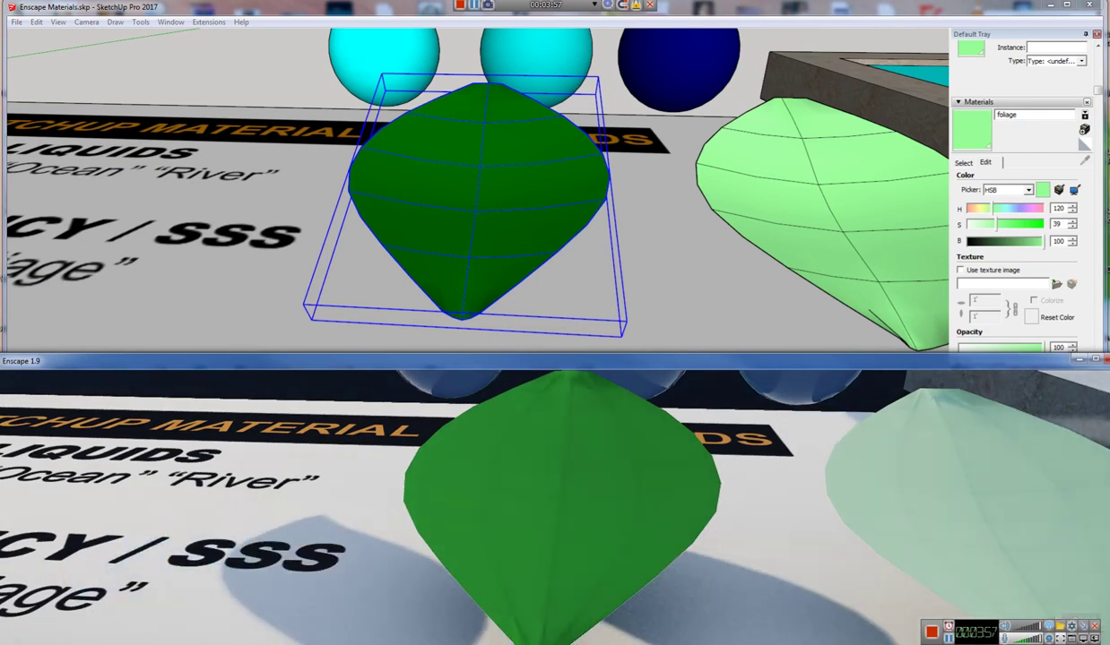
middle_drag(633, 527, 643, 505)
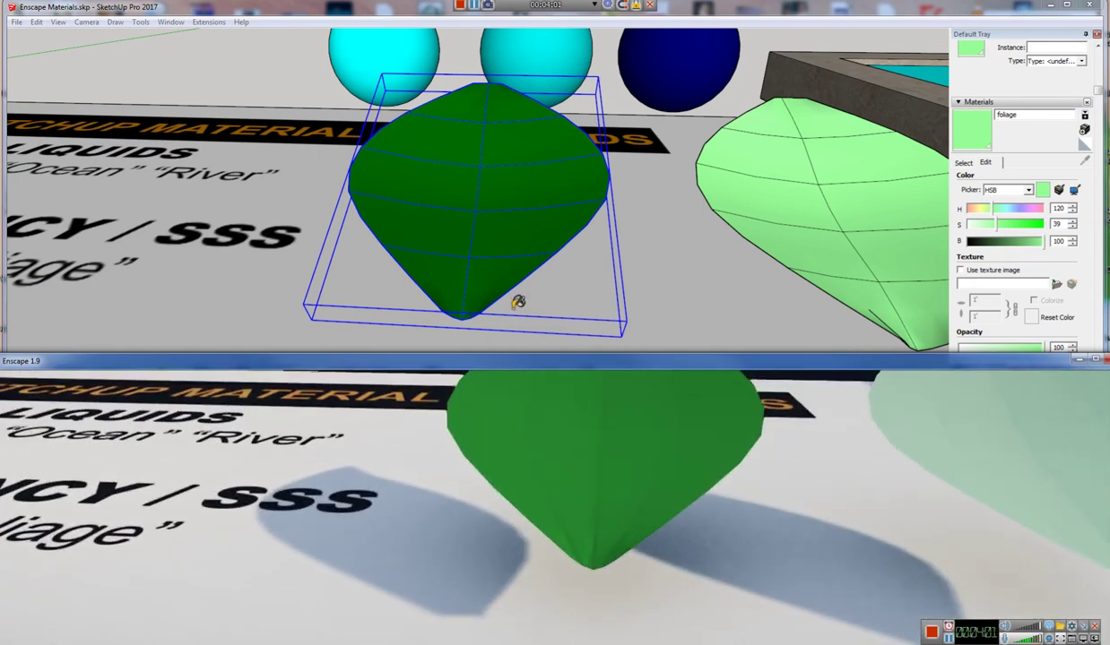
mouse_move(520, 302)
middle_down()
mouse_move(532, 205)
mouse_move(584, 143)
mouse_move(523, 141)
mouse_move(562, 190)
middle_up()
click(649, 606)
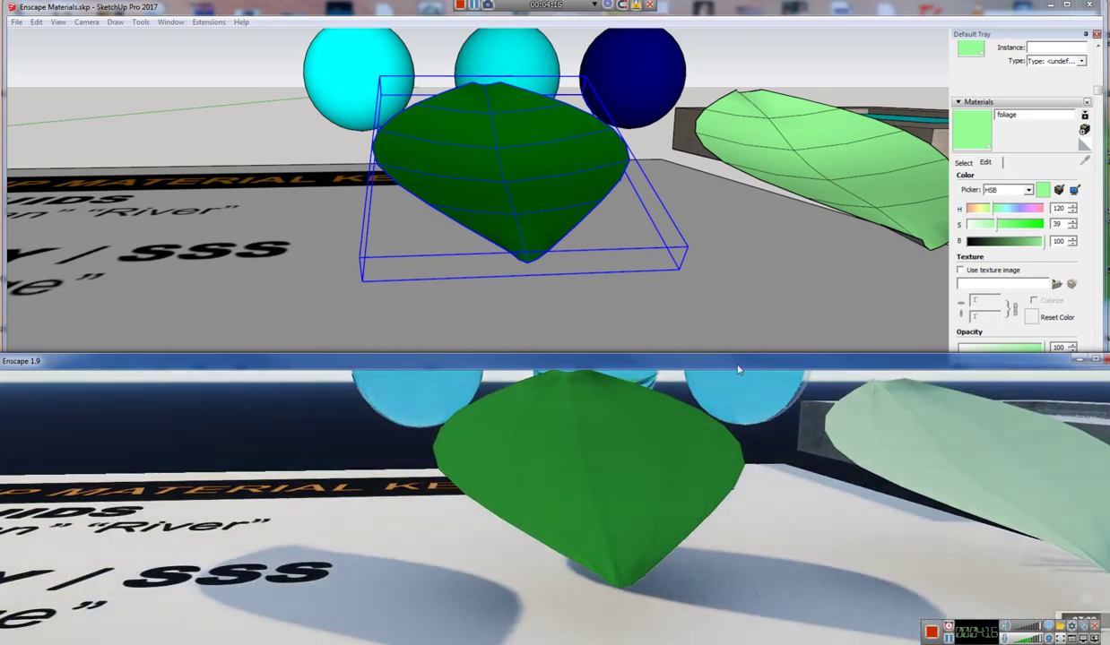
Shift the view from the two leaves to the purple-flowered plant and examine its blades and flowers from several angles
middle_drag(522, 118, 520, 319)
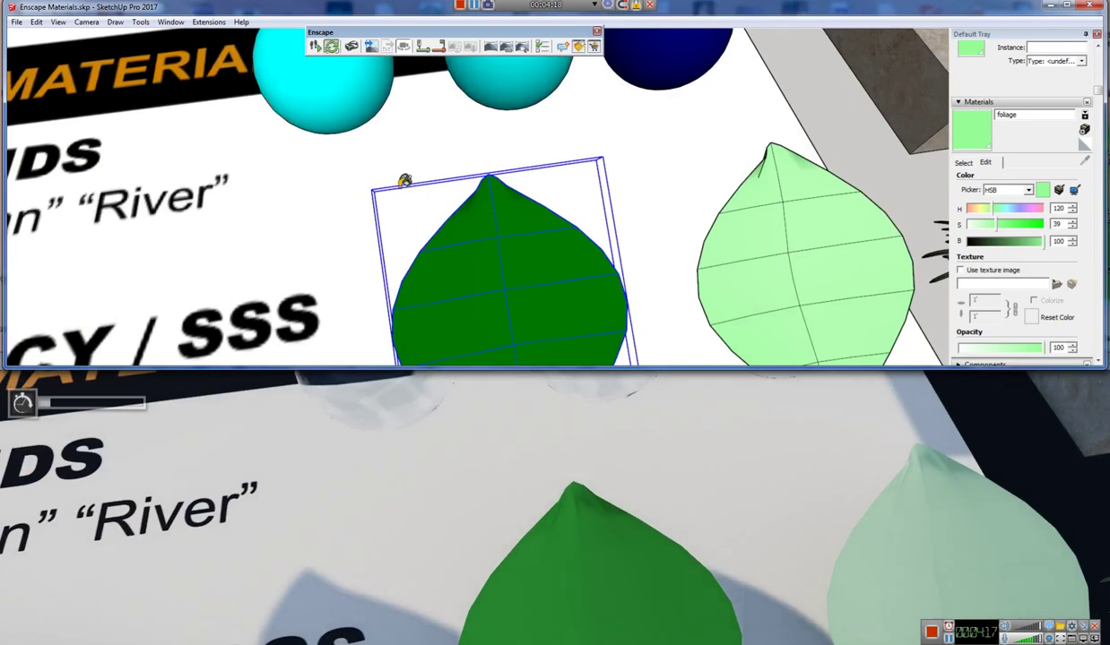
scroll(402, 185, down, 4)
scroll(657, 231, up, 6)
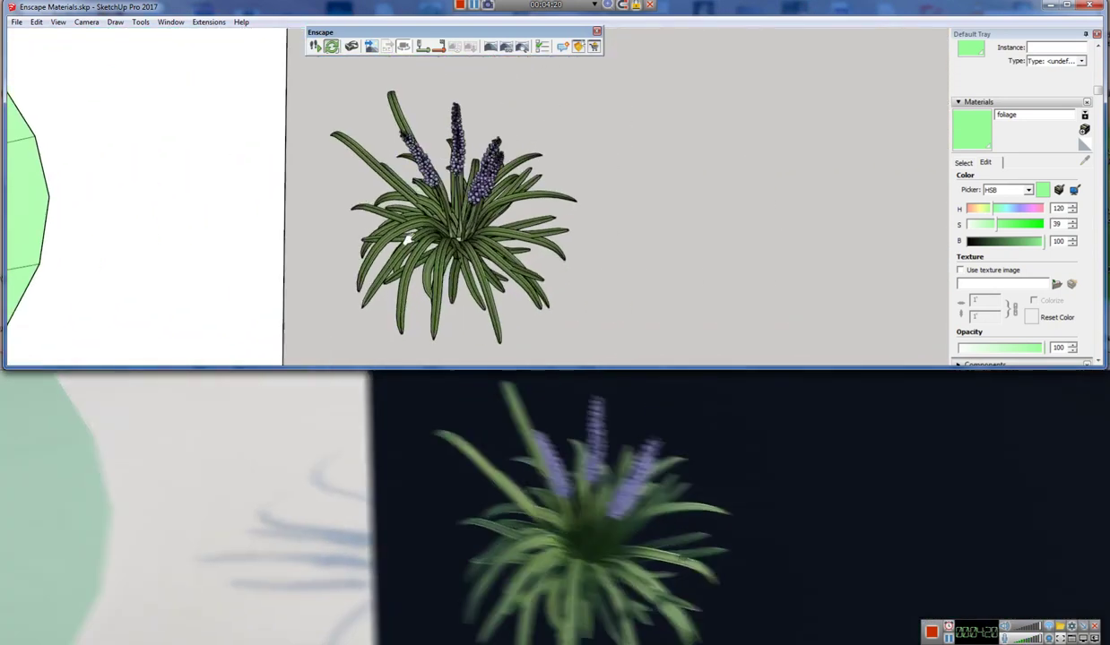
mouse_move(408, 240)
middle_down()
mouse_move(788, 245)
mouse_move(973, 211)
middle_up()
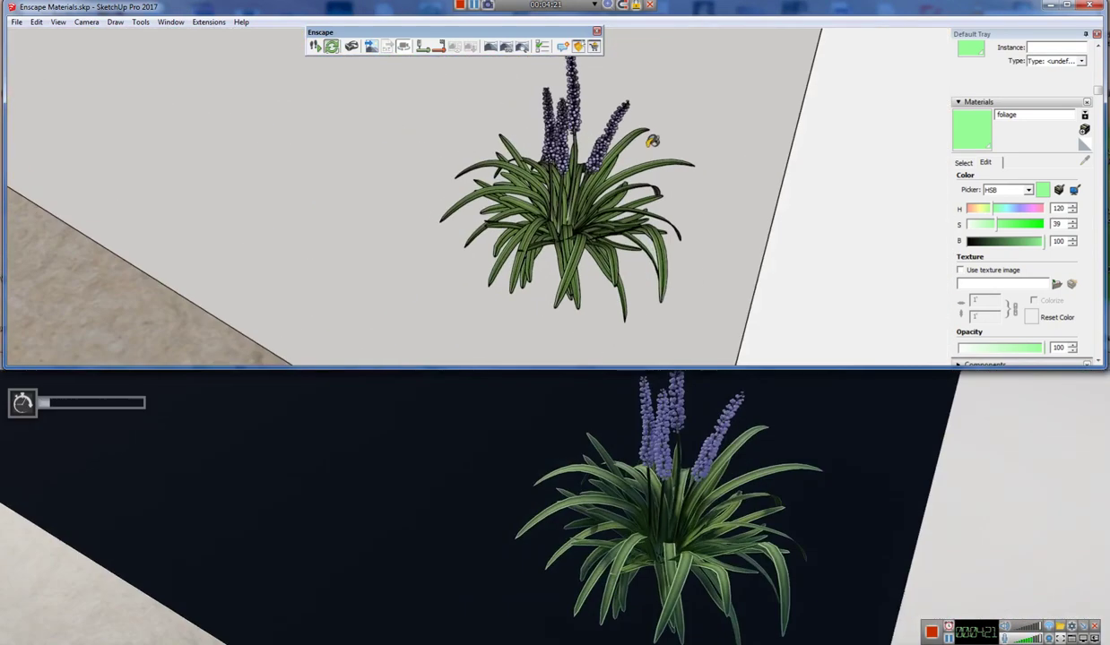
scroll(575, 167, up, 2)
middle_drag(576, 167, 537, 198)
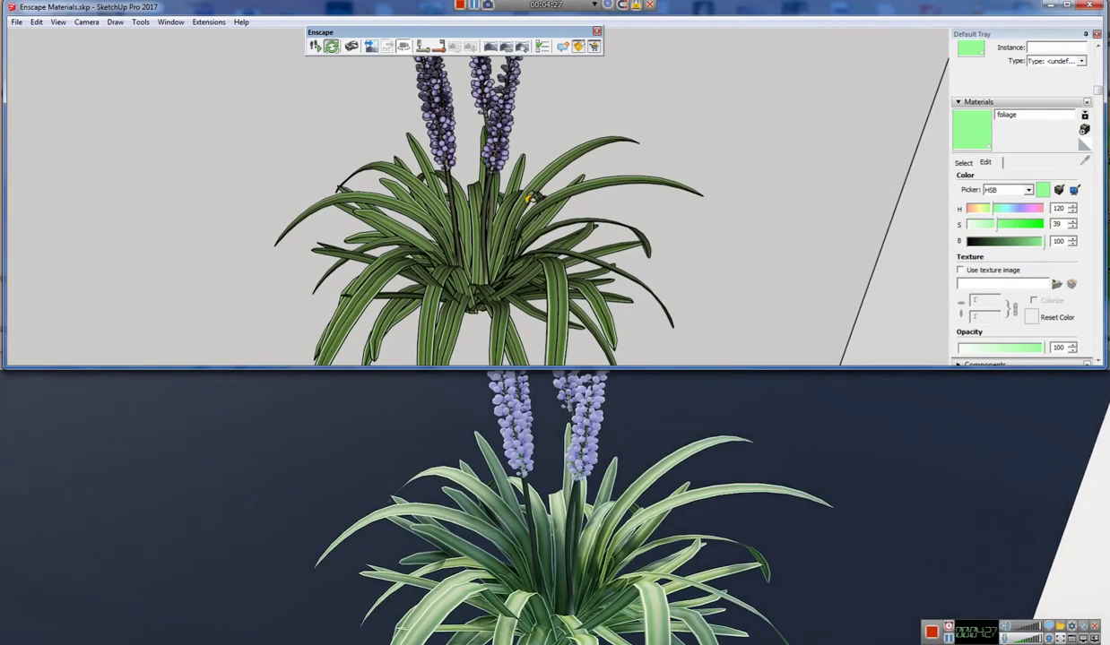
mouse_move(419, 191)
middle_down()
mouse_move(582, 189)
mouse_move(382, 322)
mouse_move(480, 249)
middle_up()
scroll(537, 239, down, 2)
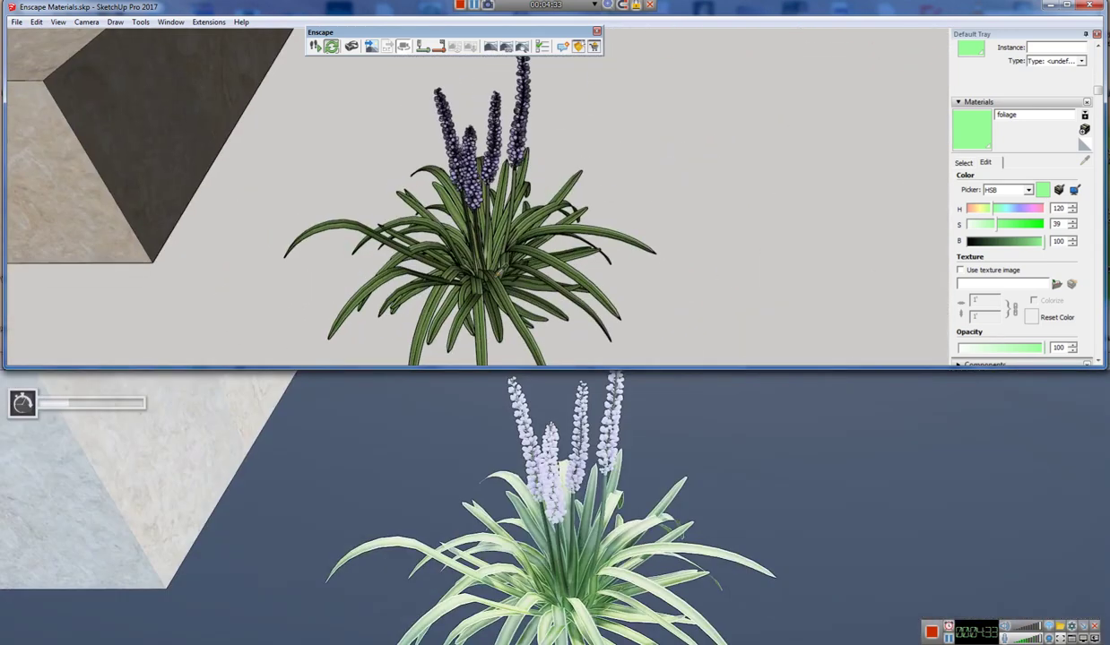
Sample the plant's leaf material and replace its plastic keyword so the material is named Liriope Leaf foliage
alt+click(485, 262)
scroll(482, 236, up, 3)
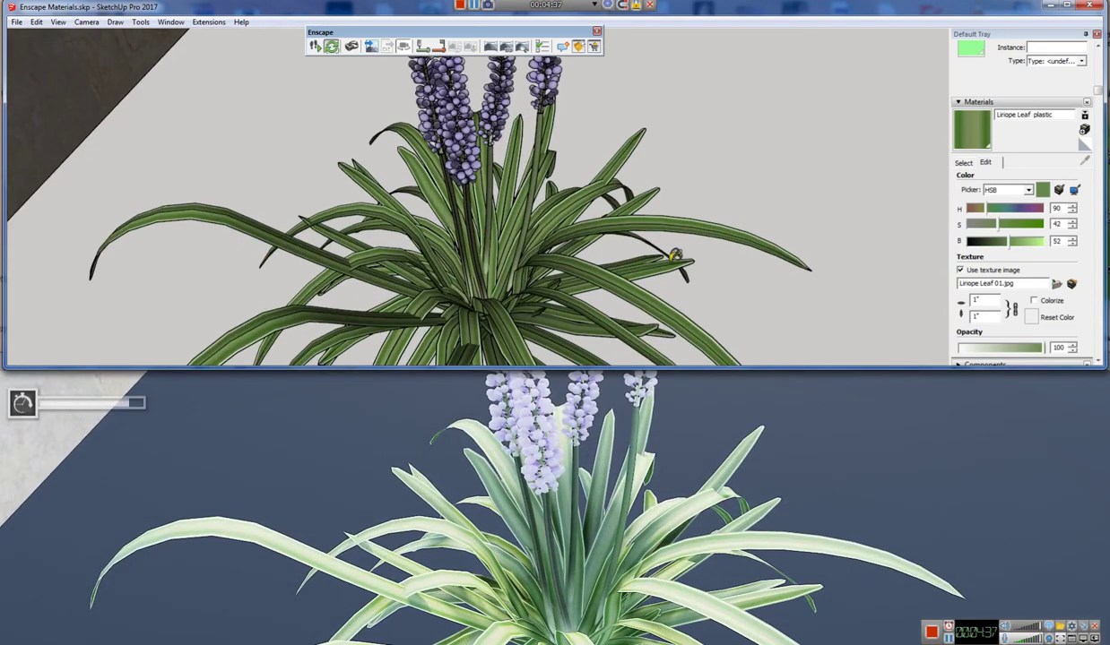
drag(1035, 114, 1069, 116)
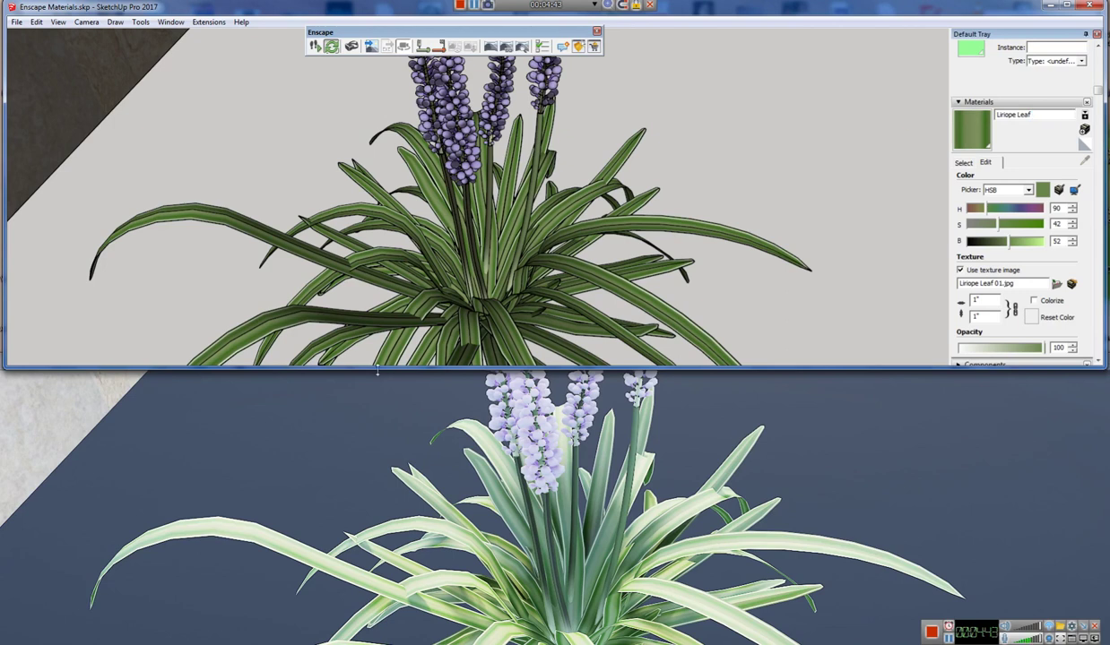
mouse_move(521, 238)
middle_down()
mouse_move(481, 215)
mouse_move(508, 226)
middle_up()
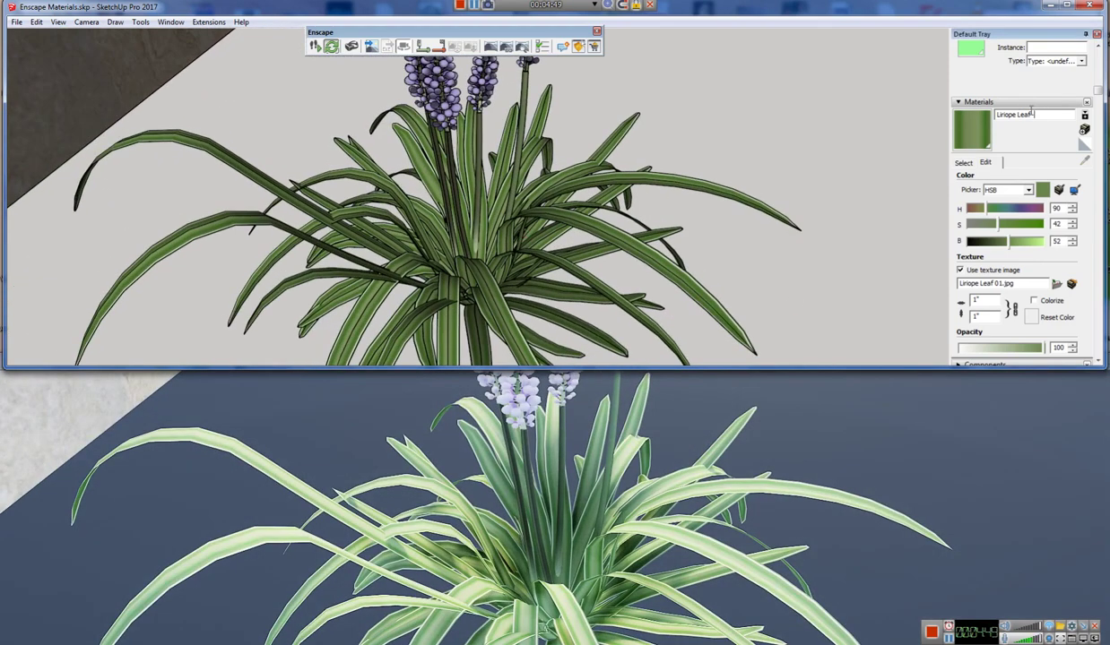
text(e)
key(Return)
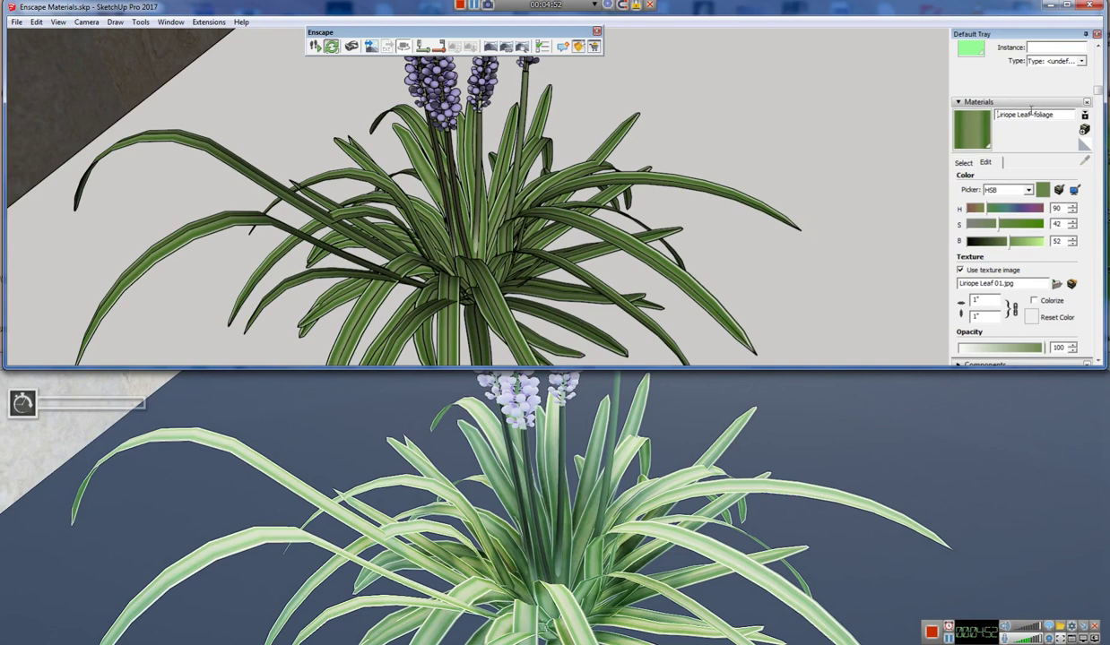
Shift the sun's time of day in the Enscape render while viewing the purple-flowered plant from a low angle
mouse_move(469, 217)
middle_down()
mouse_move(283, 154)
mouse_move(296, 131)
middle_up()
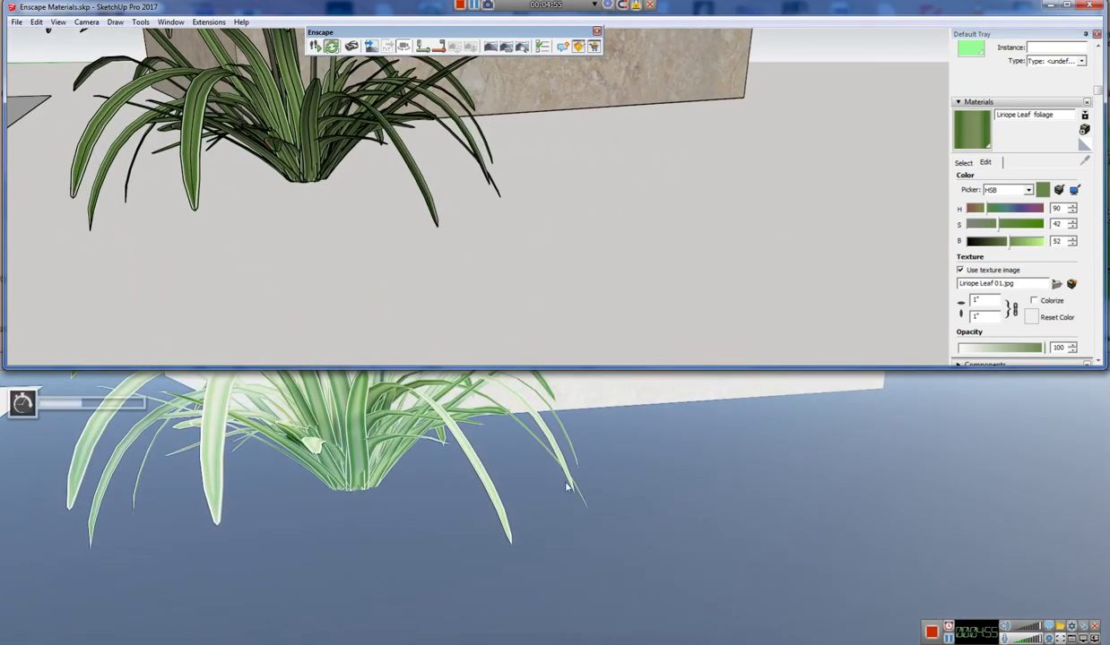
mouse_move(310, 90)
shift+middle_down()
mouse_move(394, 225)
mouse_move(376, 142)
mouse_move(394, 339)
shift+middle_up()
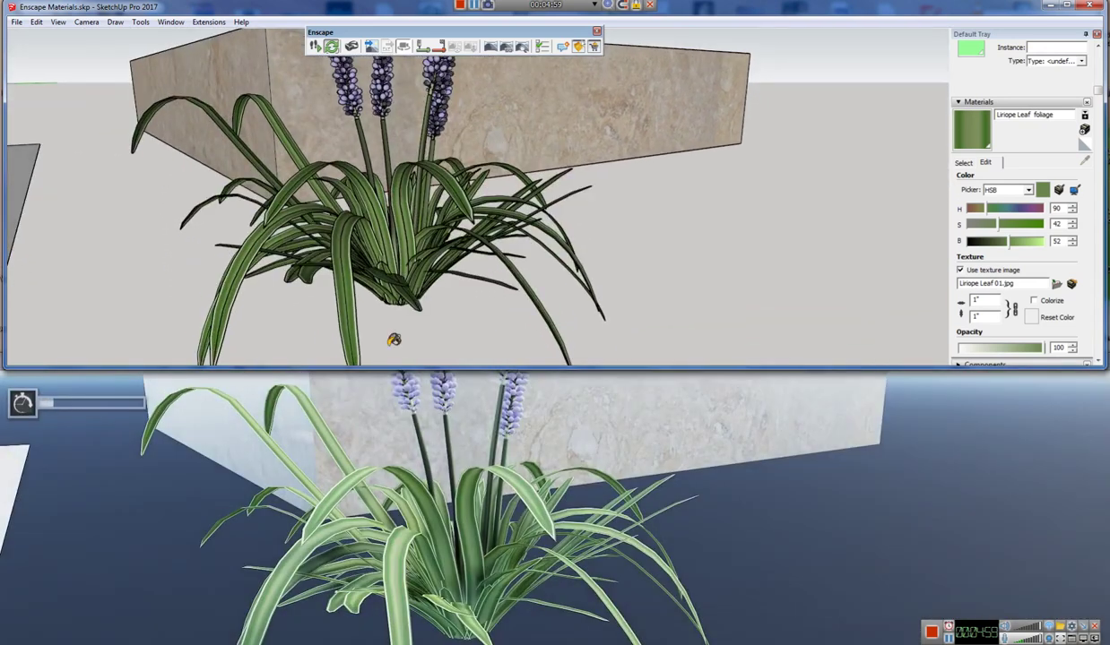
key(alt+Tab)
key(u)
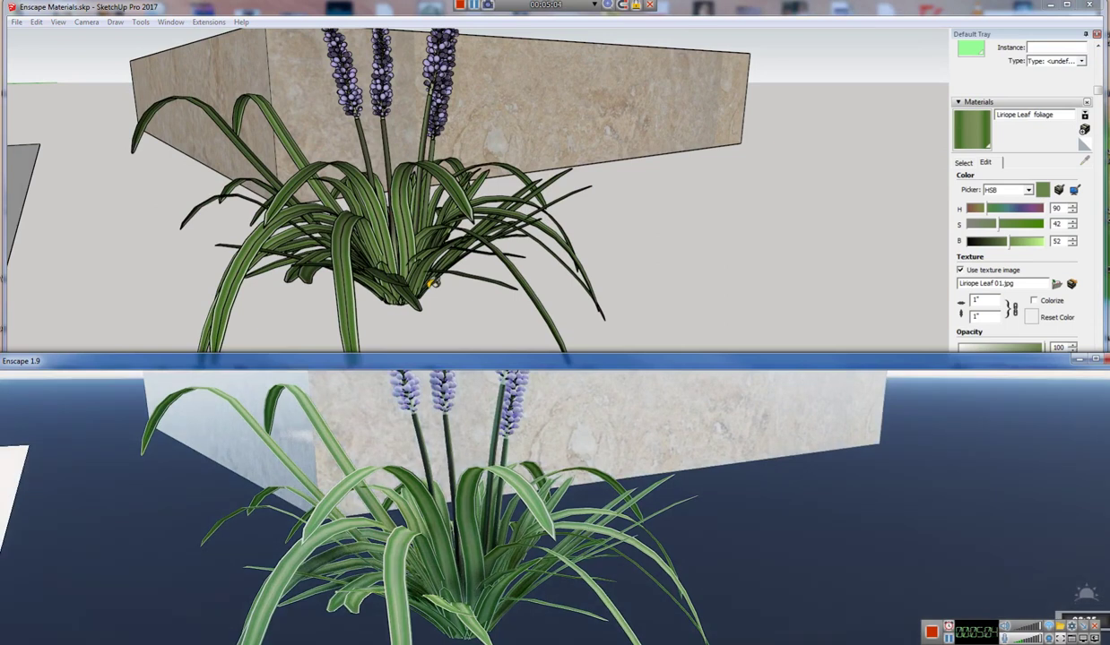
click(476, 5)
Move the purple-flowered plant from the ground onto the white keyword board beside the light green leaf and raise it vertically
mouse_move(447, 224)
middle_down()
mouse_move(209, 239)
mouse_move(151, 261)
mouse_move(273, 384)
mouse_move(661, 173)
middle_up()
key(space)
scroll(384, 253, down, 2)
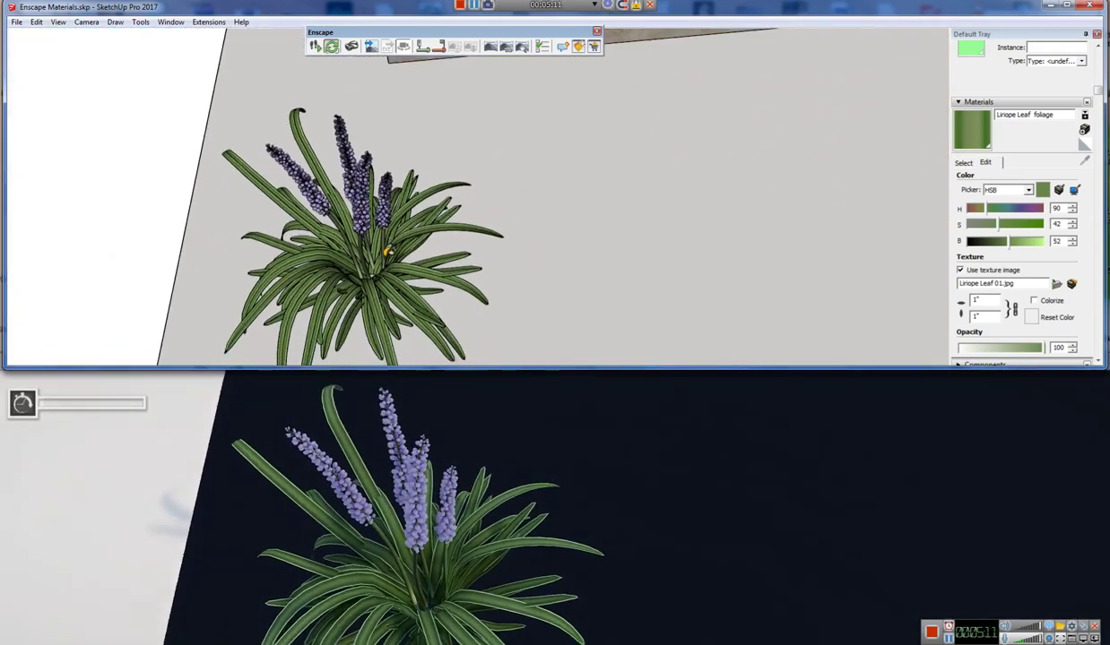
click(384, 253)
key(m)
click(567, 283)
click(289, 235)
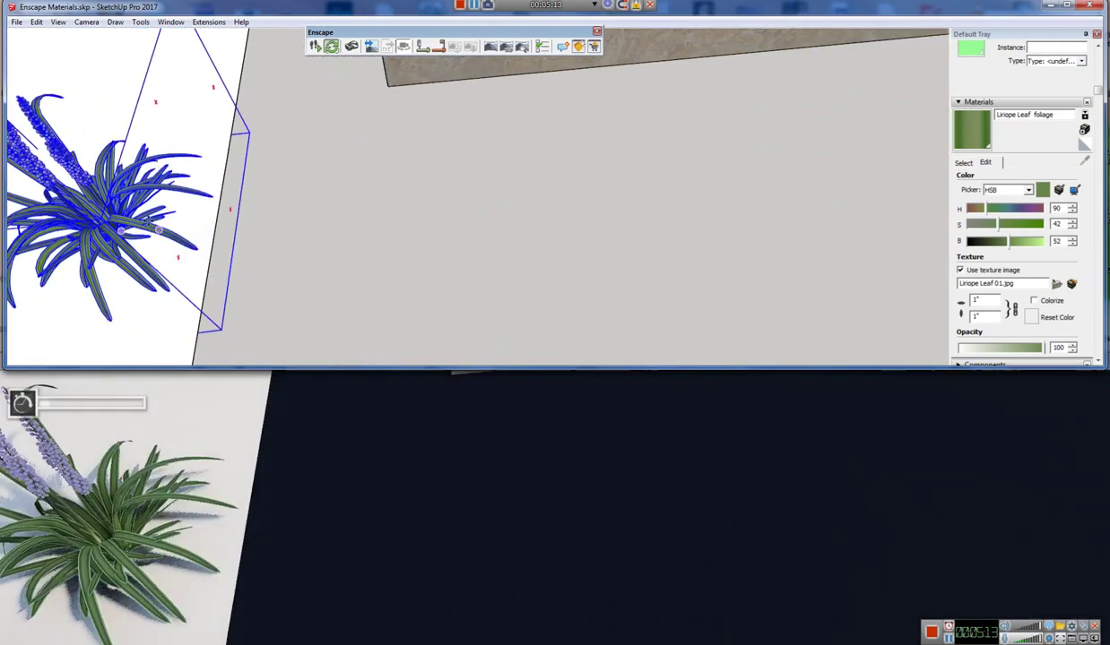
shift+middle_drag(329, 238, 534, 267)
mouse_move(367, 231)
middle_down()
mouse_move(458, 287)
mouse_move(510, 131)
mouse_move(473, 139)
mouse_move(453, 240)
mouse_move(716, 321)
middle_up()
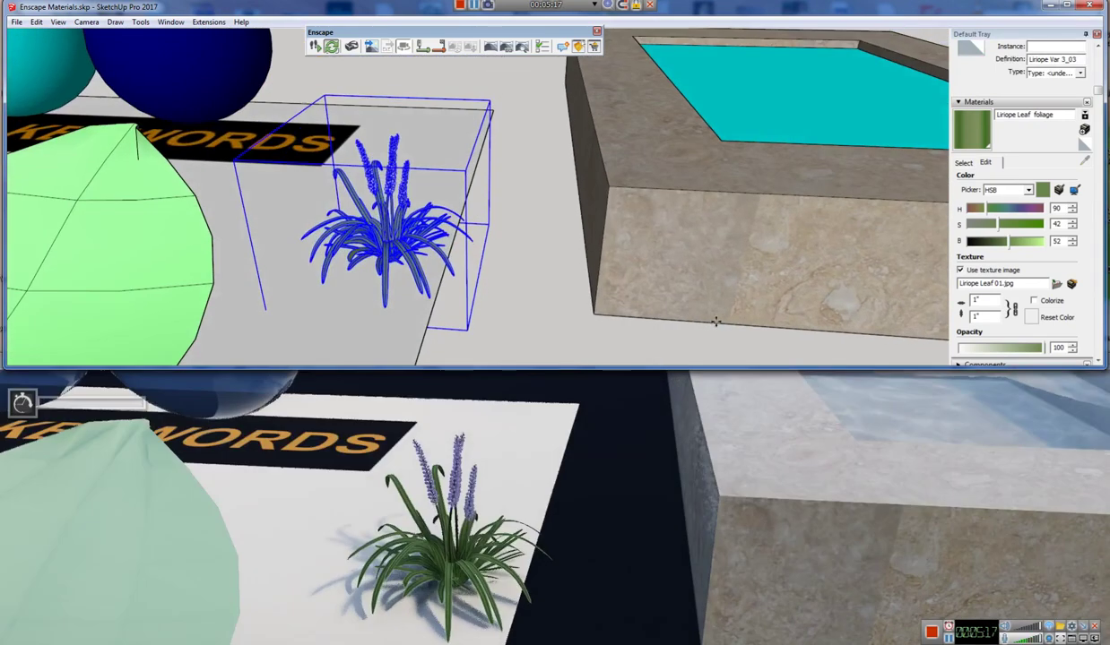
click(657, 273)
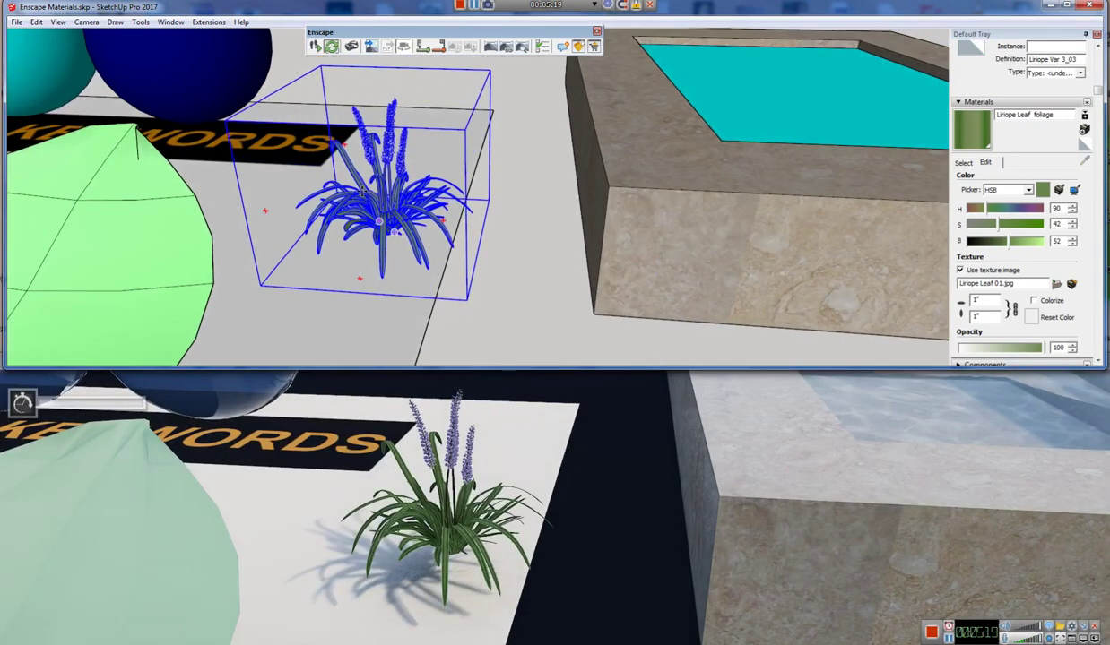
Set the cloud density to 19% in the Enscape Settings and inspect the sunlit plant leaves up close in the render
scroll(356, 162, up, 6)
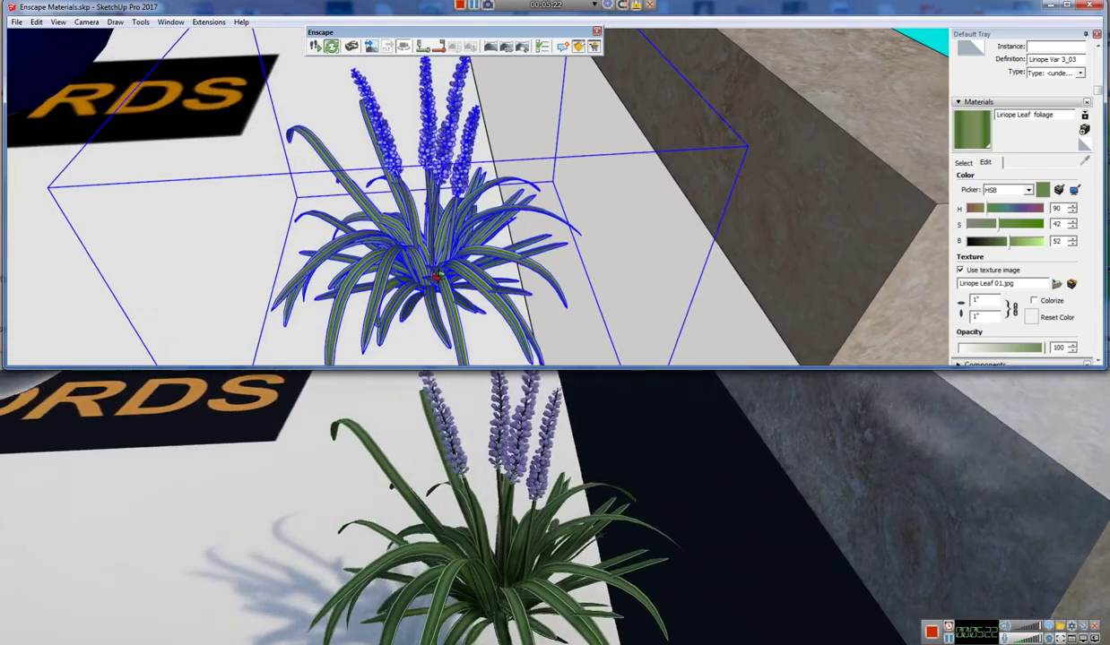
middle_drag(437, 276, 429, 275)
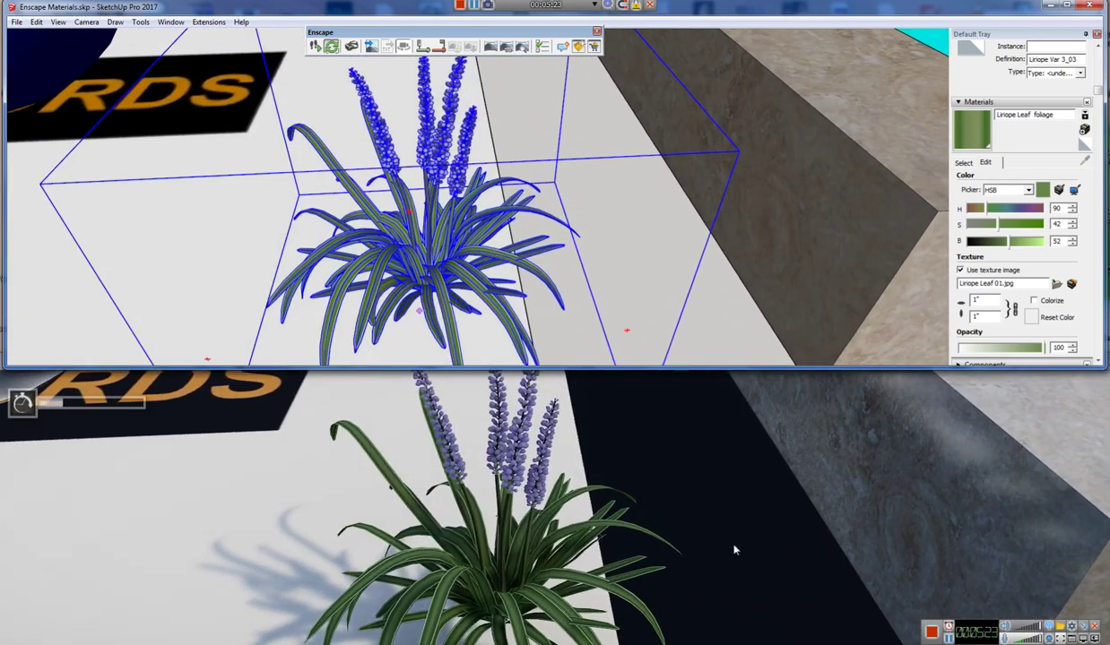
drag(1102, 167, 764, 171)
drag(806, 368, 668, 364)
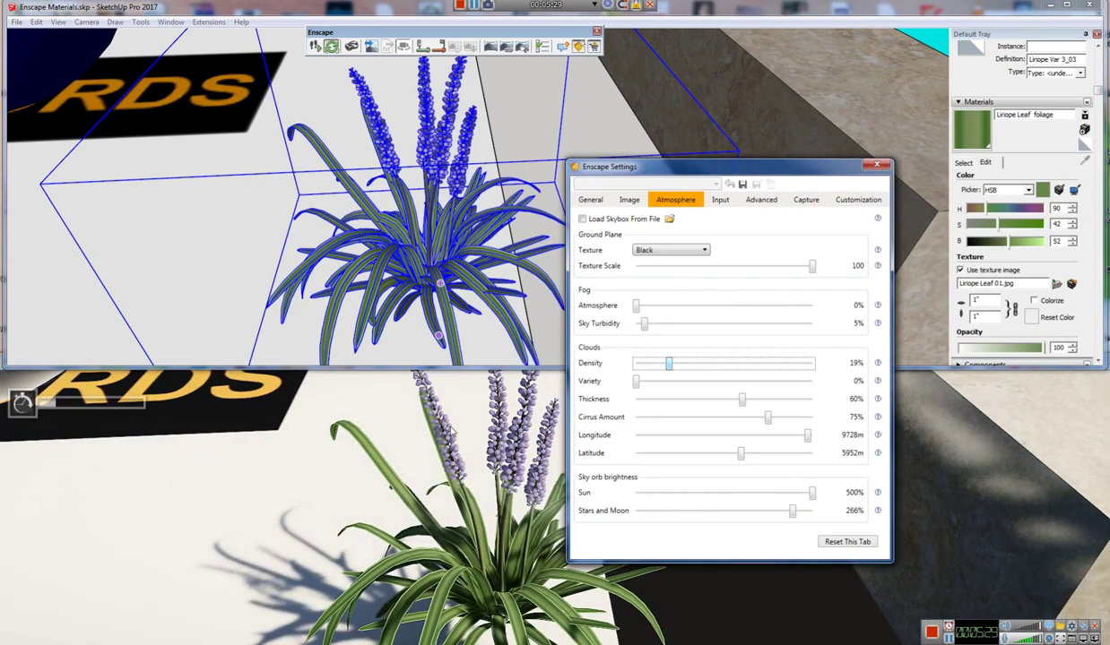
drag(442, 416, 476, 544)
scroll(475, 542, up, 5)
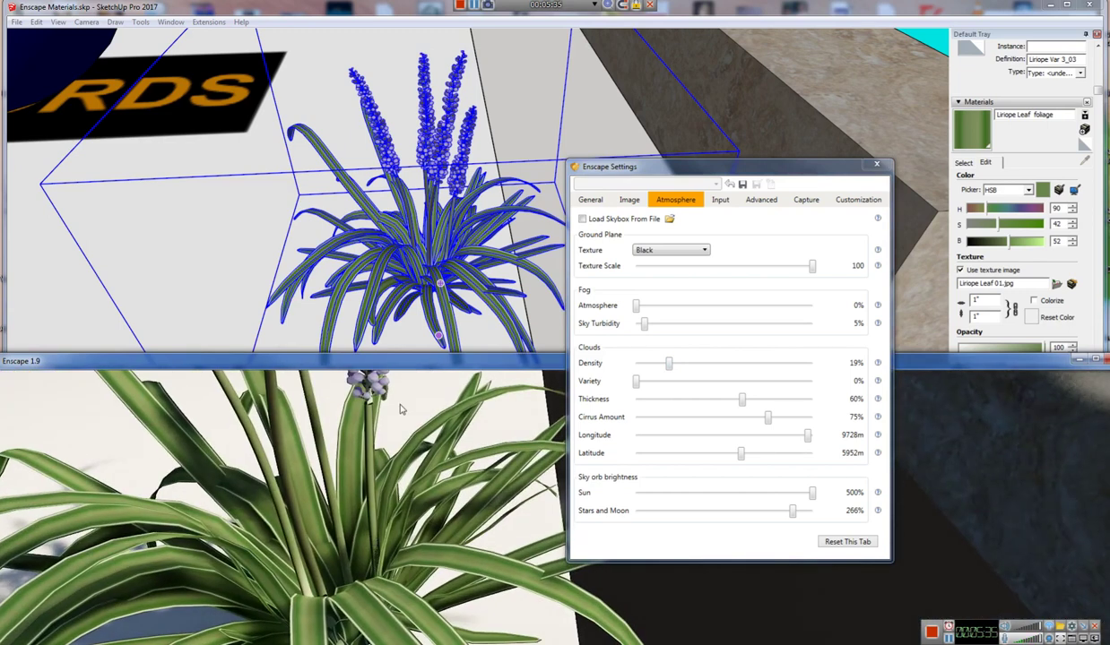
Sample the flower stem's material and set its name to Liriope Stem1 vegetation
click(433, 220)
scroll(433, 220, up, 3)
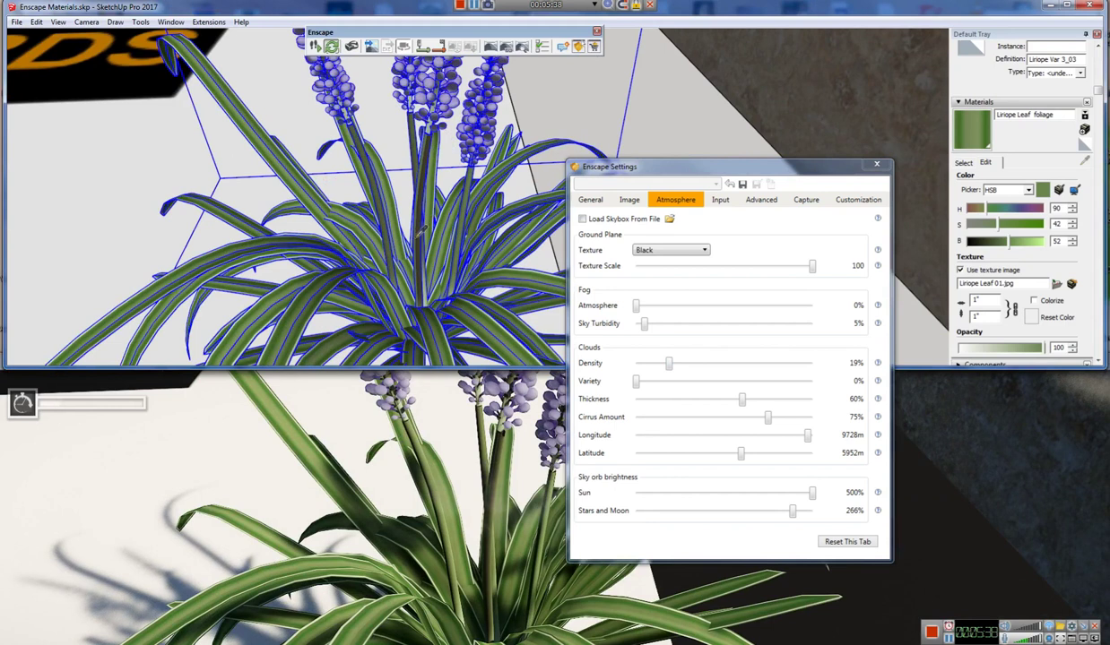
click(419, 240)
click(1045, 114)
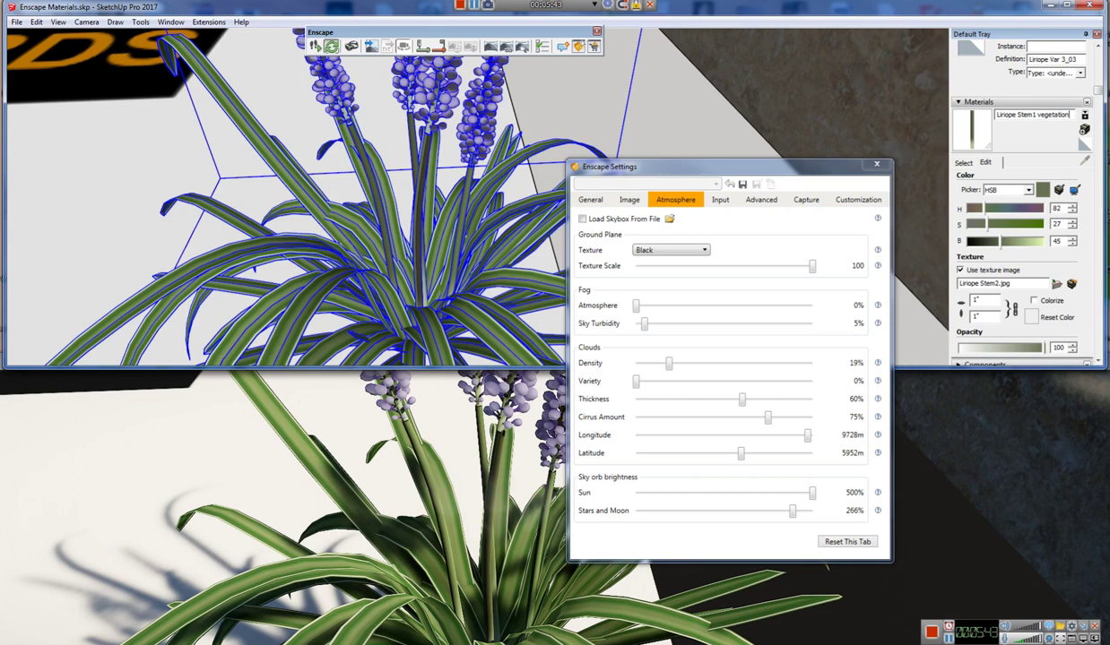
key(Return)
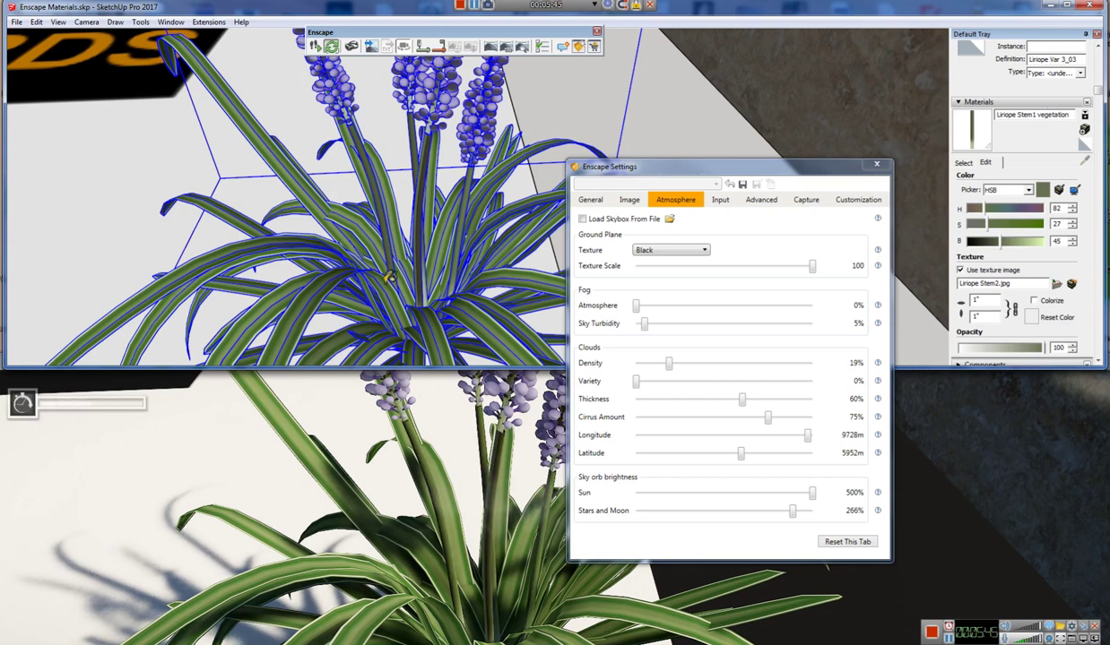
Sample the purple bud material, remove the foliage keyword from its name to compare the render, and restore it as Liriope Floral Bud1 foliage
scroll(404, 240, up, 5)
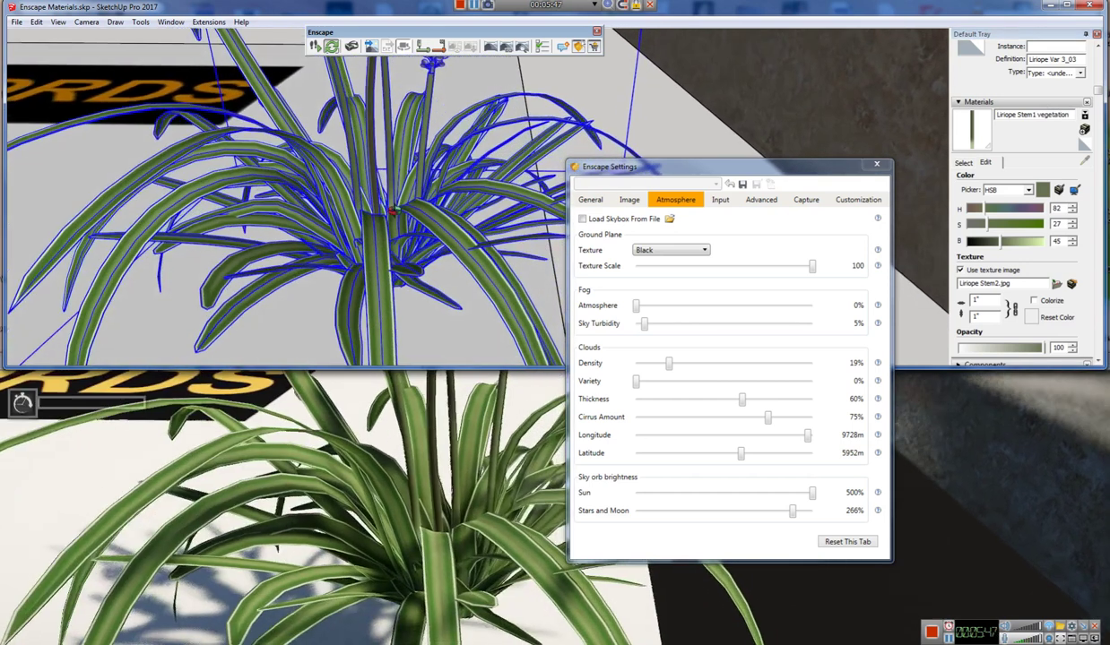
scroll(405, 244, down, 5)
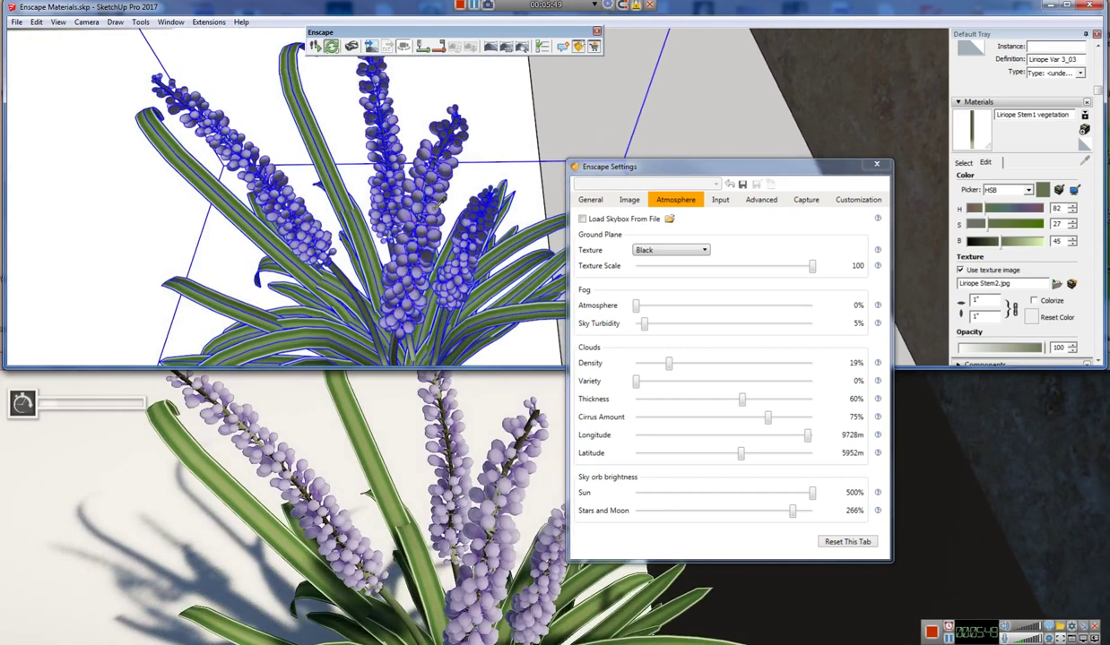
alt+click(428, 202)
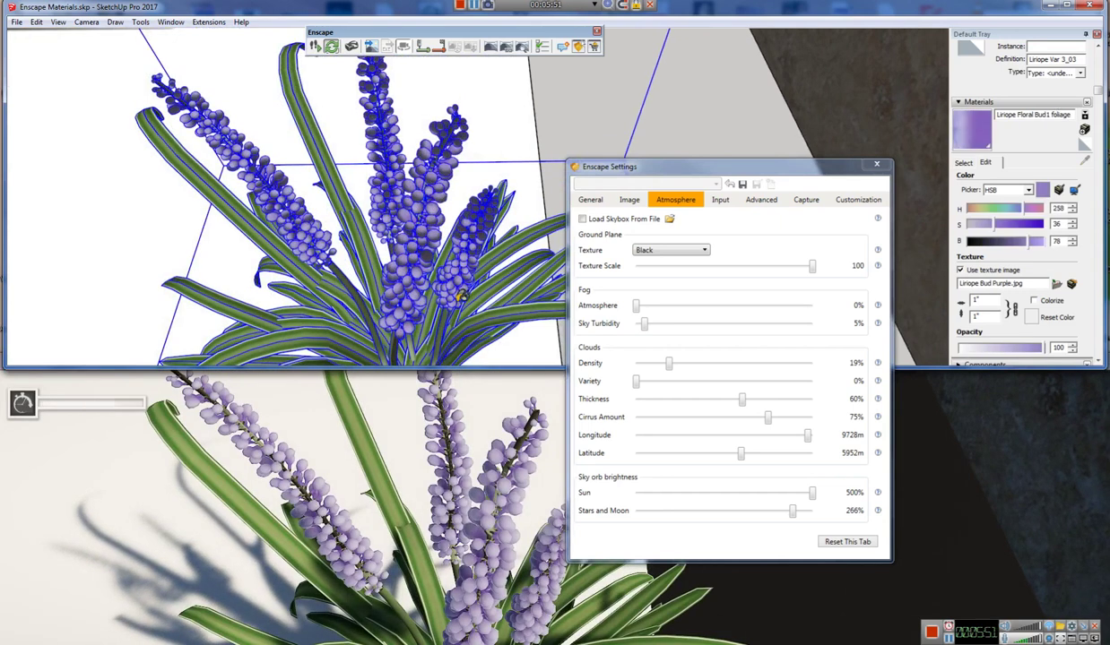
double_click(1051, 116)
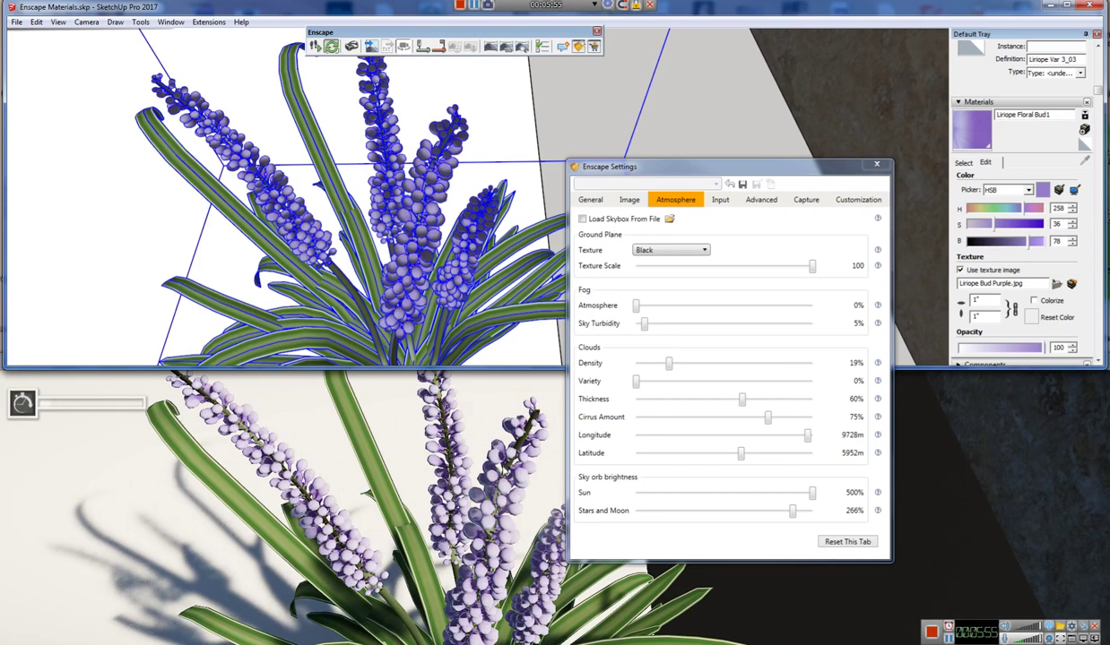
middle_drag(399, 303, 384, 353)
scroll(383, 352, up, 1)
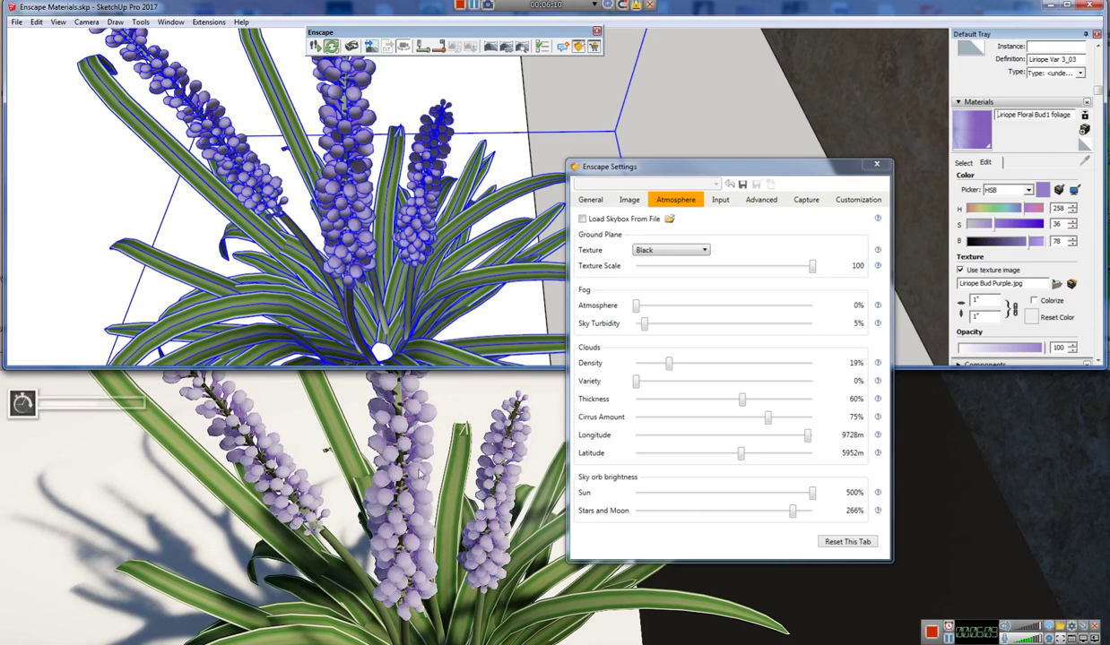
Examine the purple flowers up close in the Enscape render and view the whole plant from above
mouse_move(395, 471)
middle_down()
mouse_move(269, 457)
mouse_move(484, 439)
mouse_move(403, 485)
middle_up()
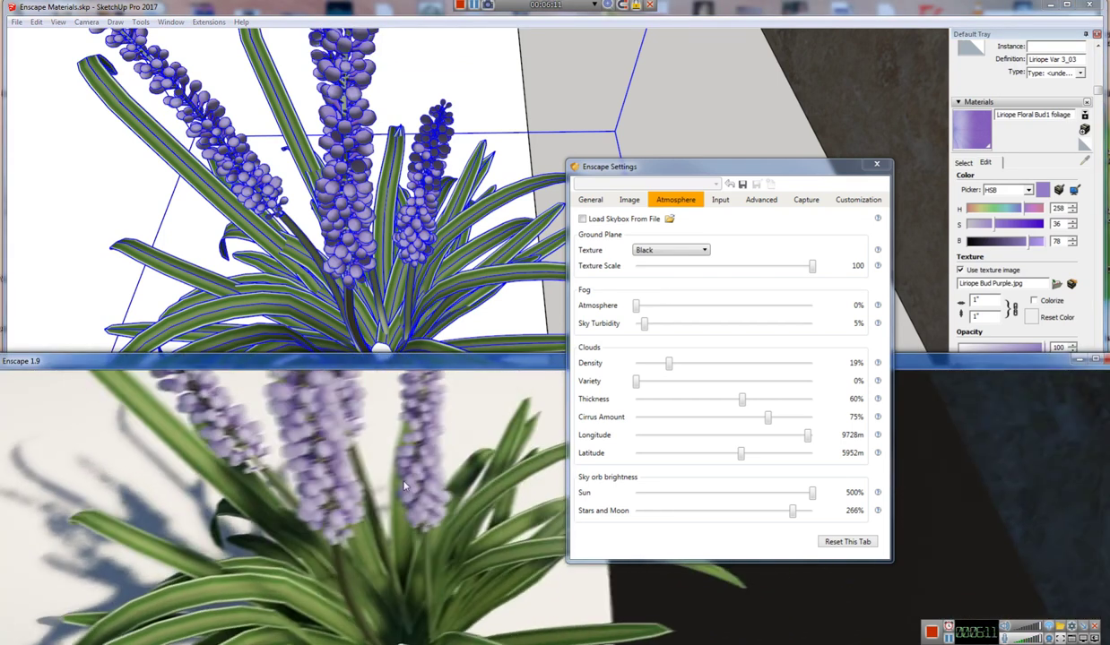
scroll(404, 485, up, 3)
click(390, 222)
scroll(390, 222, down, 5)
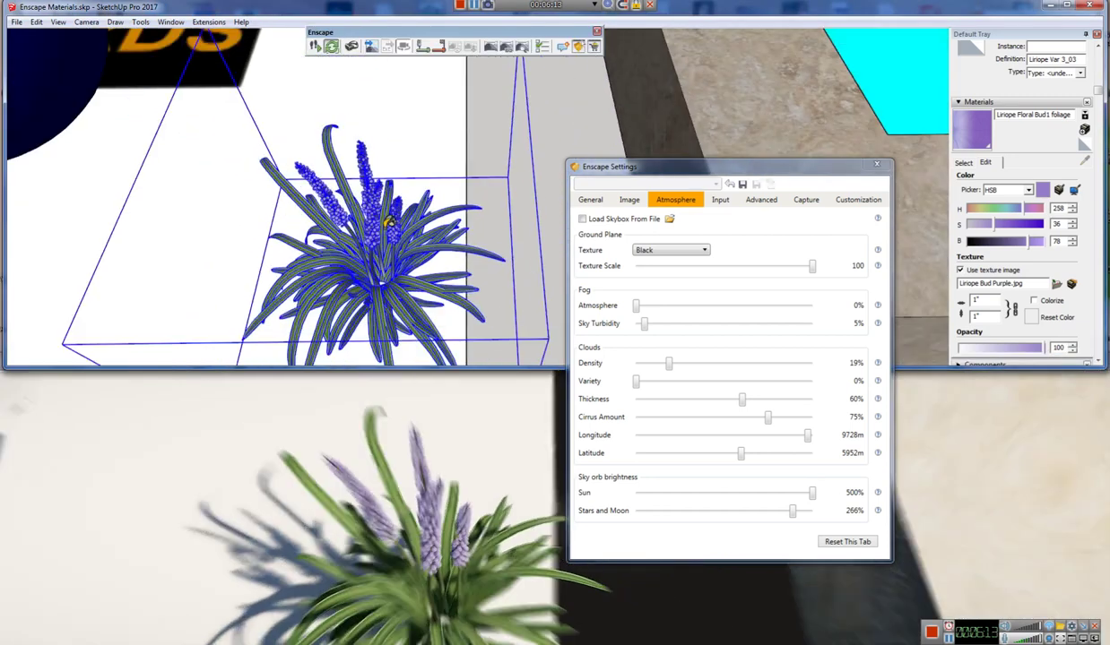
mouse_move(390, 223)
middle_down()
mouse_move(171, 265)
mouse_move(271, 257)
middle_up()
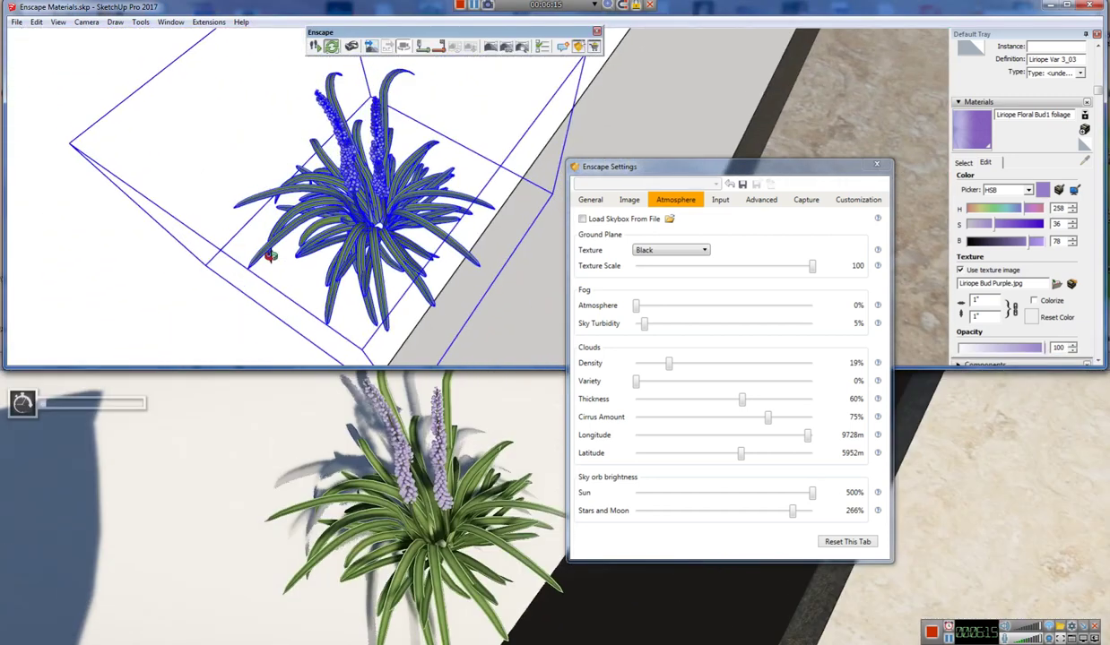
Return to the keyword board's Reflectivity section with its row of spheres and close the Enscape Settings window
drag(699, 168, 807, 485)
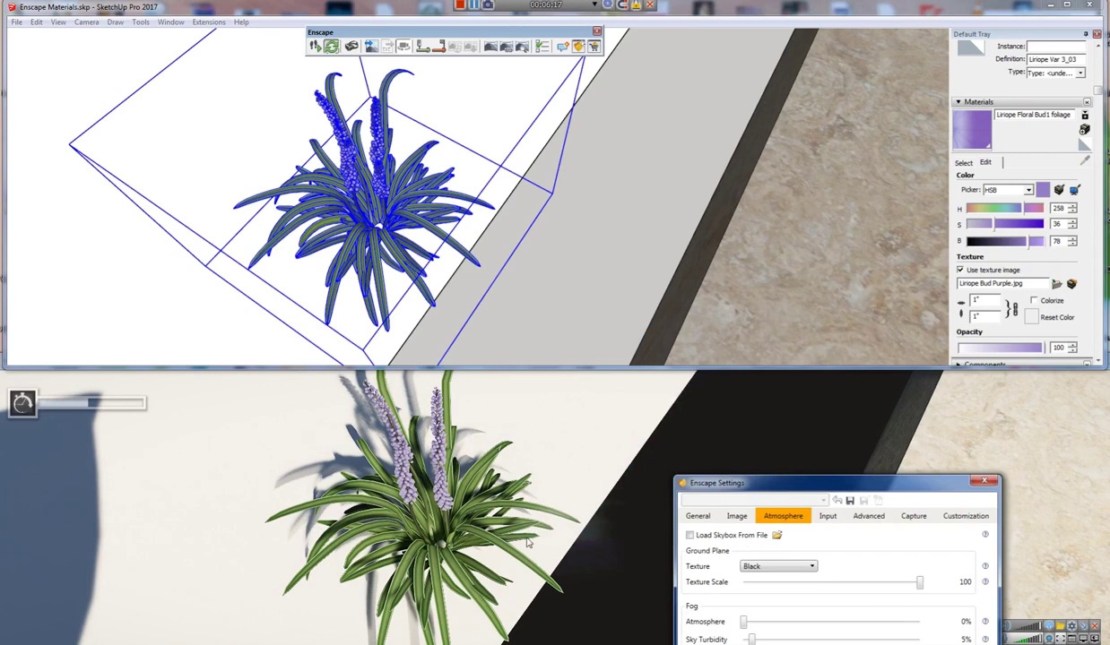
mouse_move(392, 229)
middle_down()
mouse_move(421, 193)
mouse_move(565, 216)
mouse_move(512, 99)
mouse_move(456, 143)
mouse_move(406, 153)
mouse_move(345, 271)
mouse_move(478, 273)
mouse_move(454, 306)
mouse_move(496, 266)
mouse_move(496, 241)
middle_up()
scroll(455, 226, down, 2)
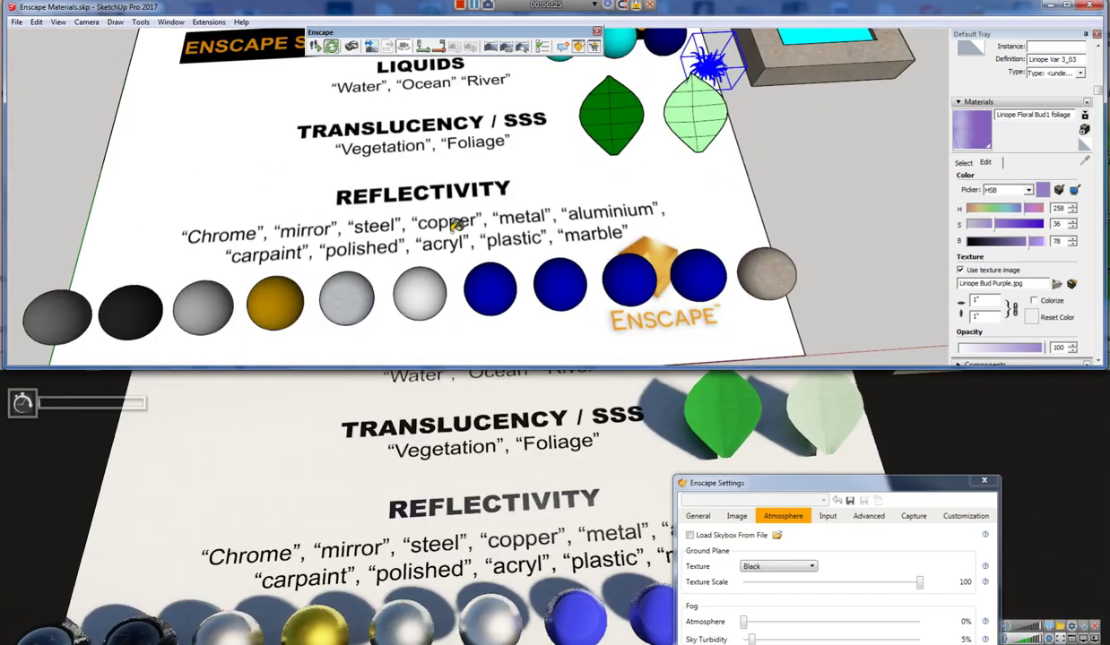
middle_drag(559, 278, 545, 300)
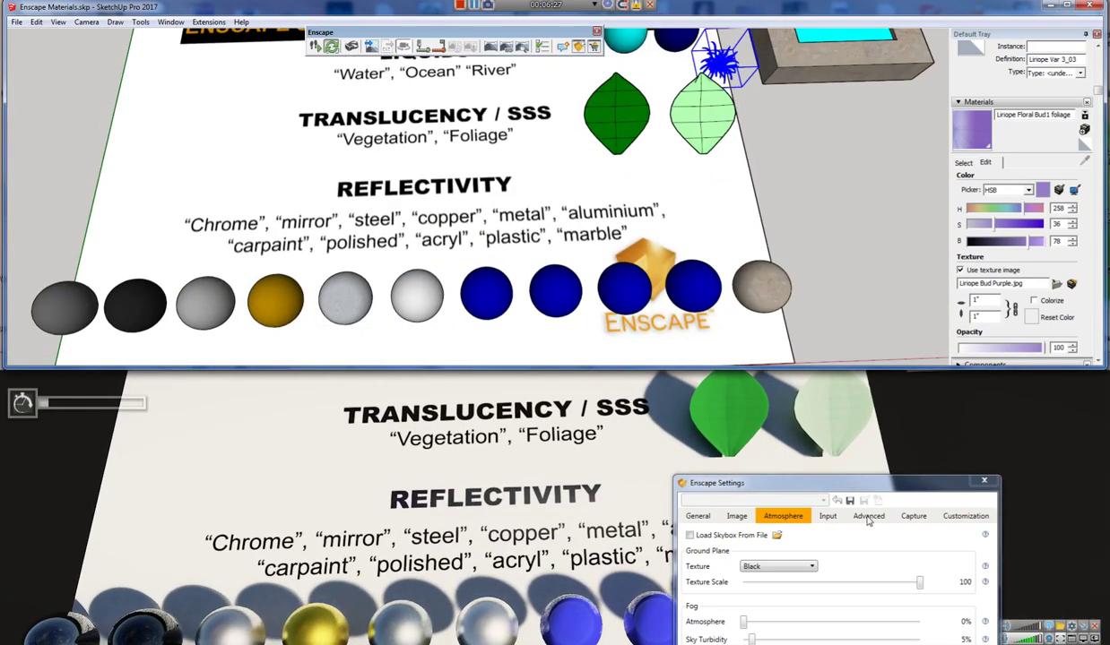
click(983, 481)
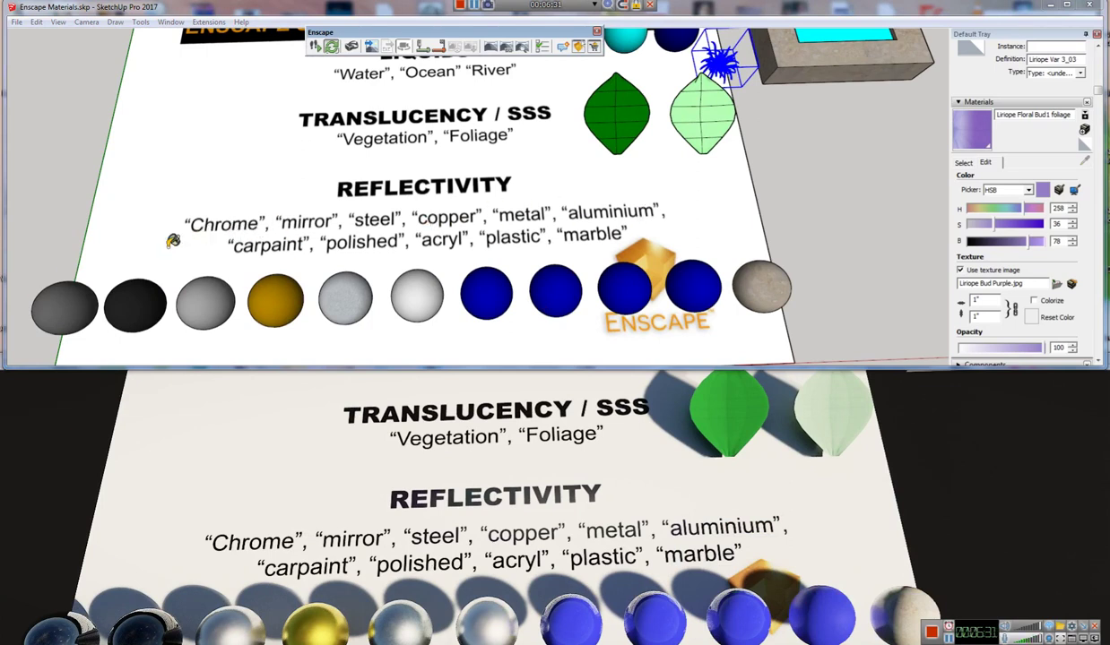
Sample the reflectivity spheres' materials in row order, including Chrome, Mirror, Steel, Copper and Blue Carpaint, to check their keyword names
shift+middle_drag(273, 264, 334, 279)
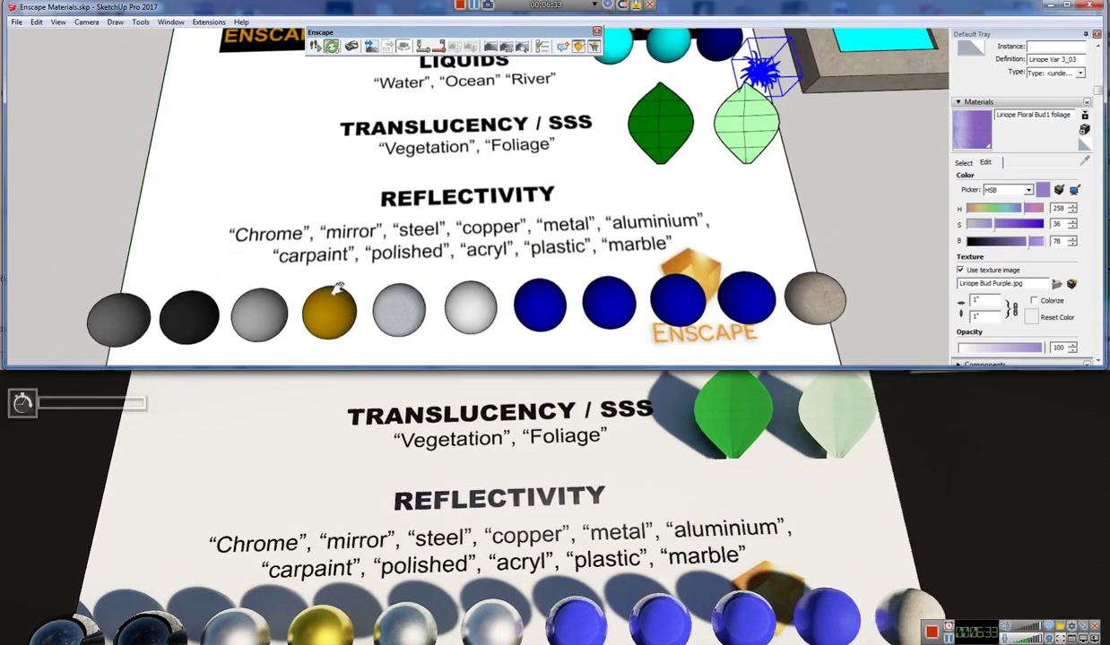
click(121, 311)
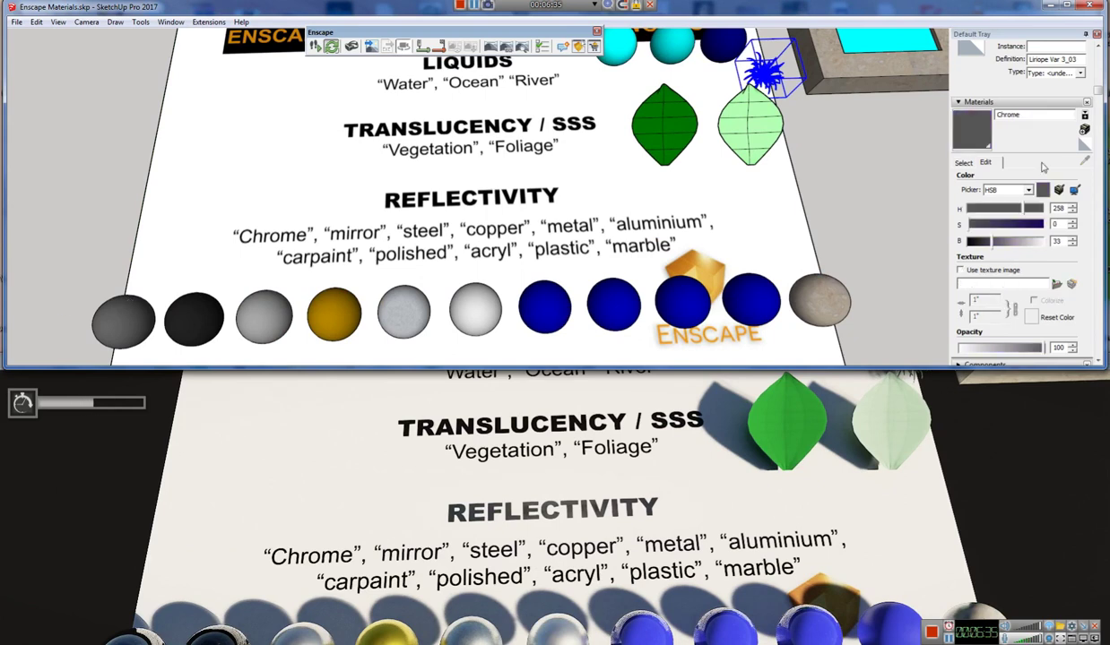
click(184, 296)
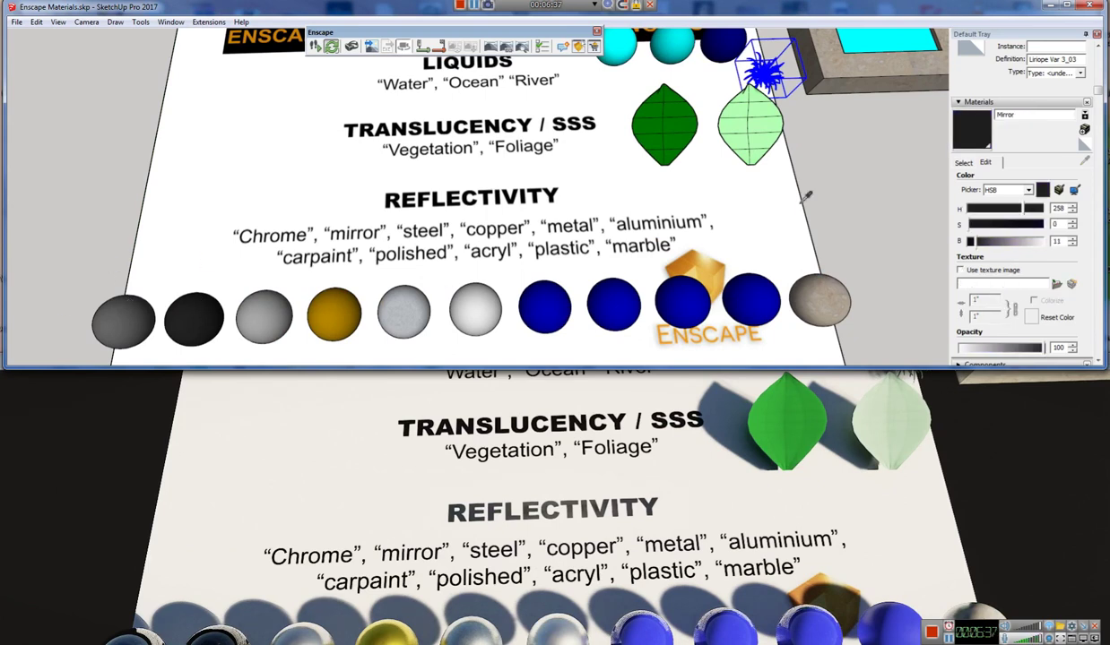
click(253, 315)
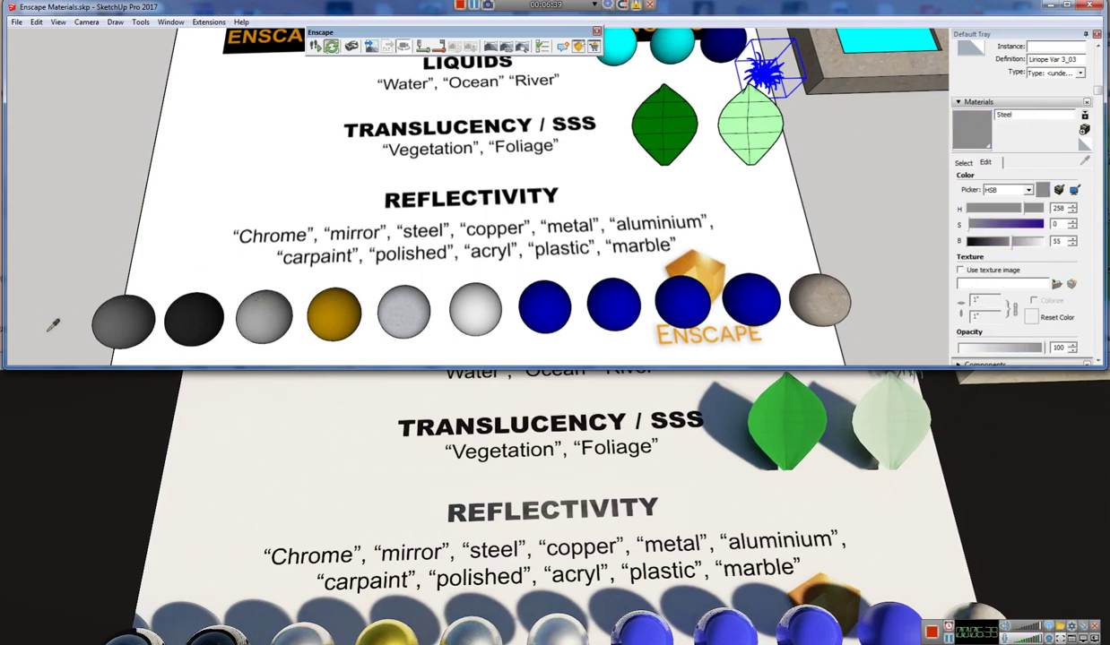
click(341, 312)
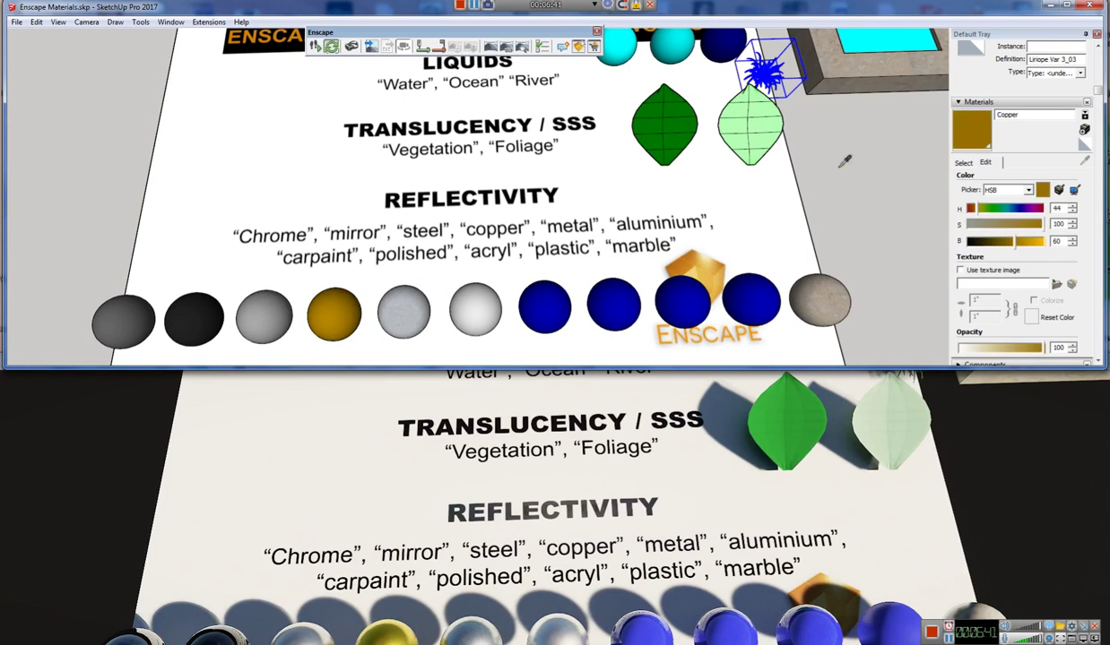
click(404, 311)
click(537, 301)
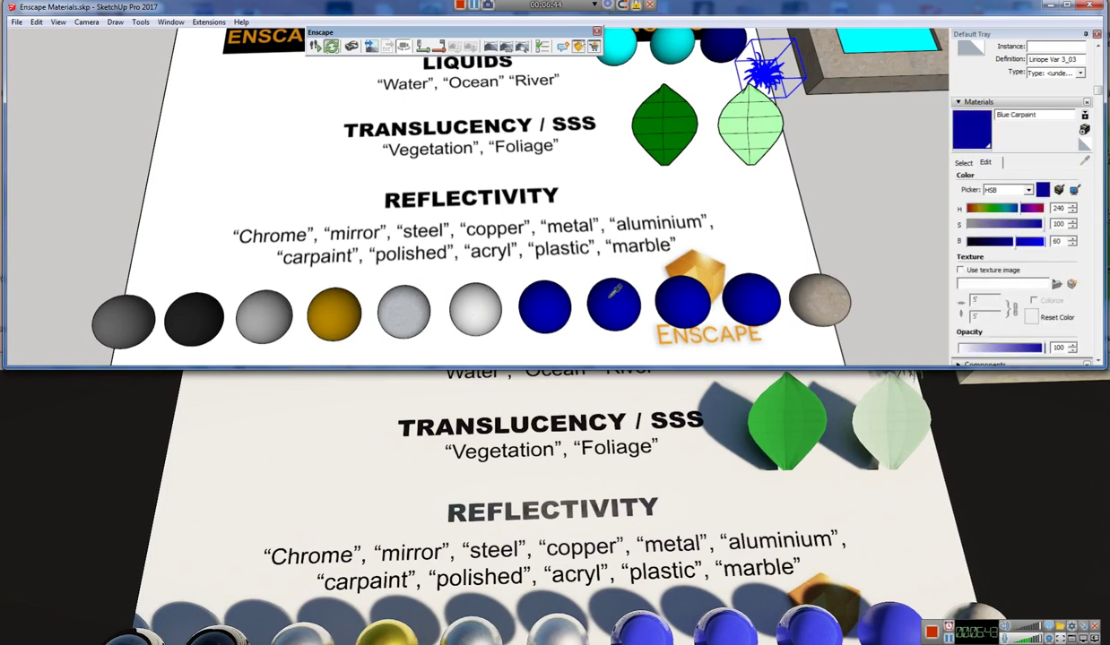
Sample the first sphere's Chrome material and bring the view to a low close-up of the chrome and mirror spheres
shift+middle_drag(281, 350, 373, 258)
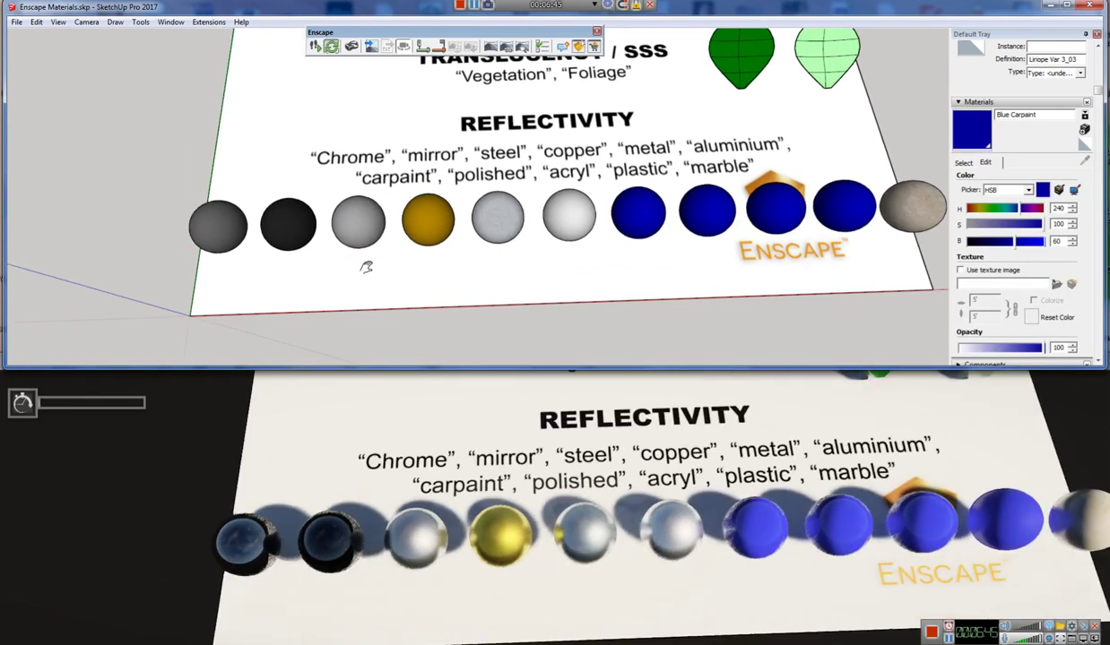
scroll(467, 463, up, 1)
click(304, 462)
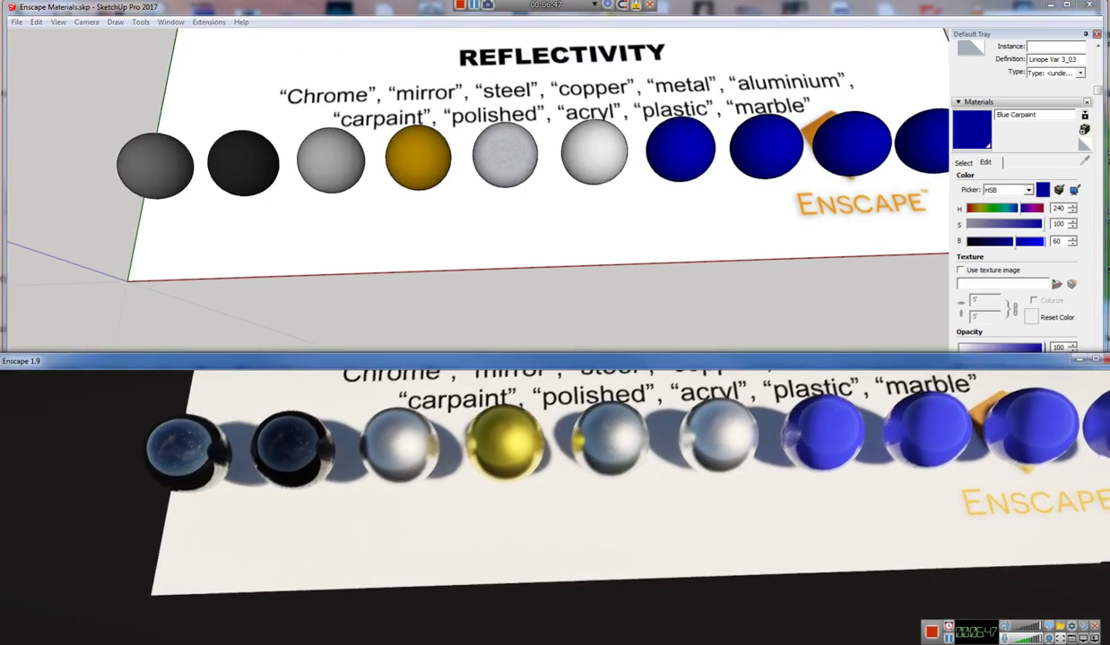
scroll(183, 453, up, 1)
mouse_move(144, 135)
middle_down()
mouse_move(242, 108)
mouse_move(247, 77)
middle_up()
scroll(27, 238, up, 3)
mouse_move(107, 246)
shift+middle_down()
mouse_move(236, 213)
mouse_move(255, 107)
mouse_move(267, 161)
shift+middle_up()
alt+click(238, 212)
scroll(296, 258, up, 3)
mouse_move(296, 258)
middle_down()
mouse_move(247, 116)
mouse_move(243, 131)
mouse_move(287, 168)
mouse_move(304, 156)
middle_up()
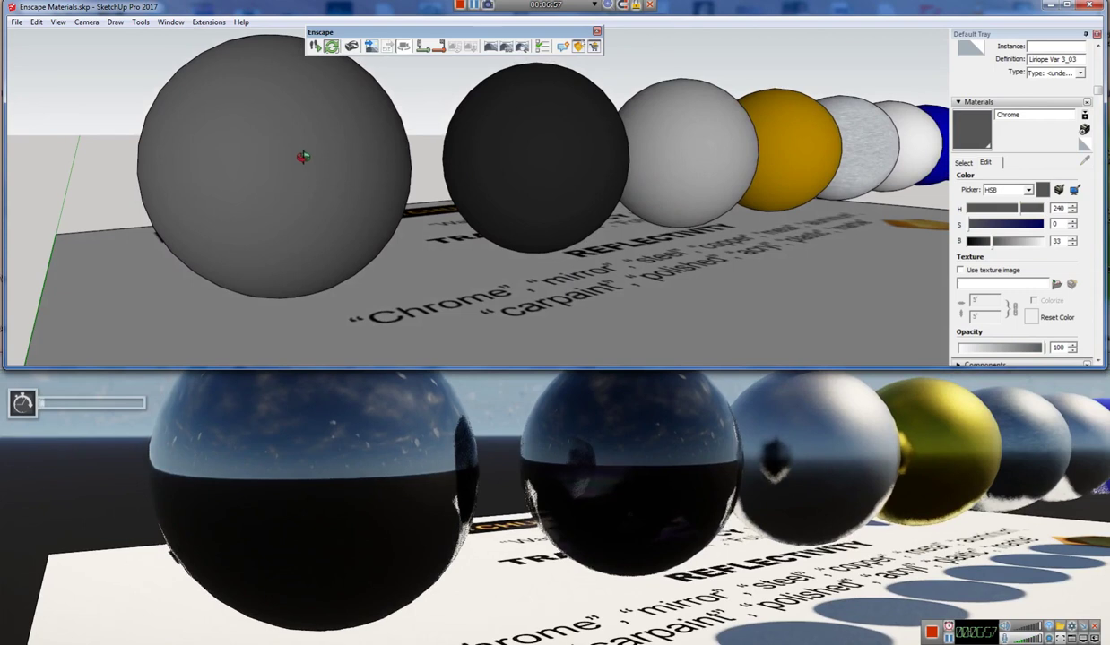
In the atmosphere settings, set the clouds' cirrus amount to 78%, variety to 44% and density to 100%
key(alt+Tab)
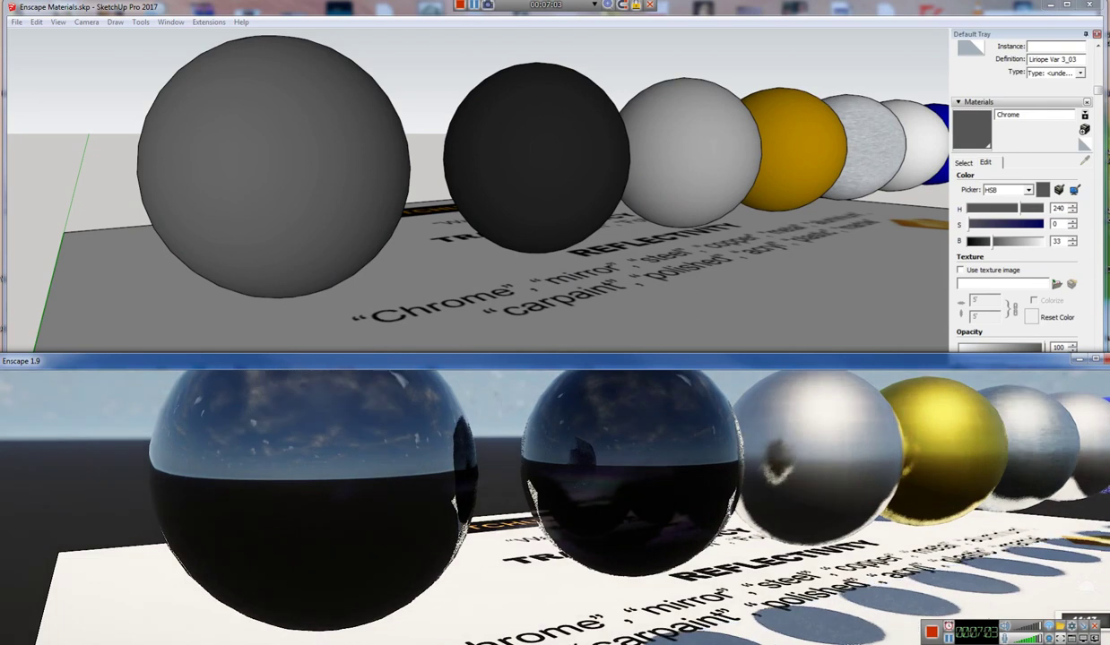
key(u)
key(alt+Tab)
mouse_move(769, 369)
mouse_down()
mouse_move(596, 315)
mouse_move(614, 215)
mouse_up()
drag(740, 469, 655, 476)
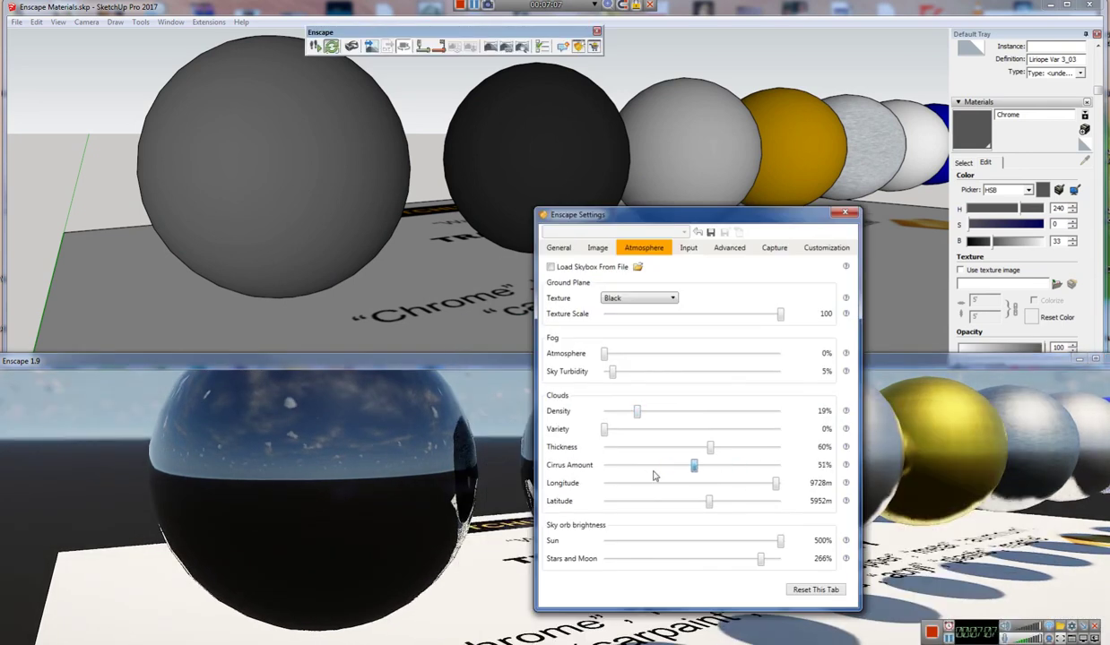
drag(806, 468, 576, 482)
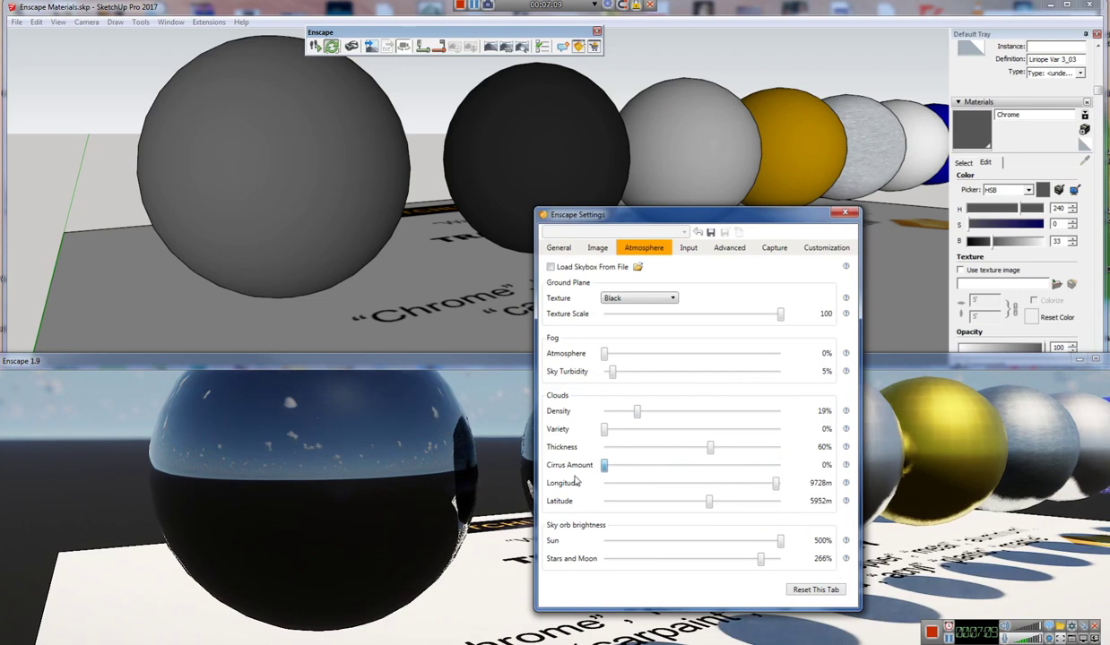
drag(831, 473, 642, 474)
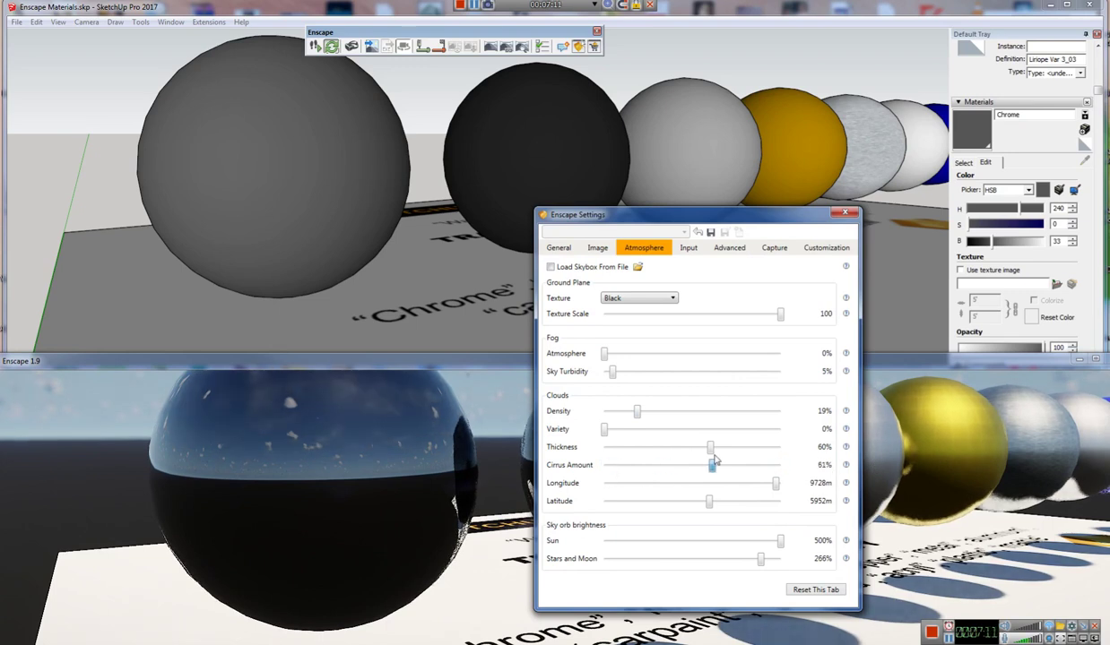
drag(606, 432, 724, 434)
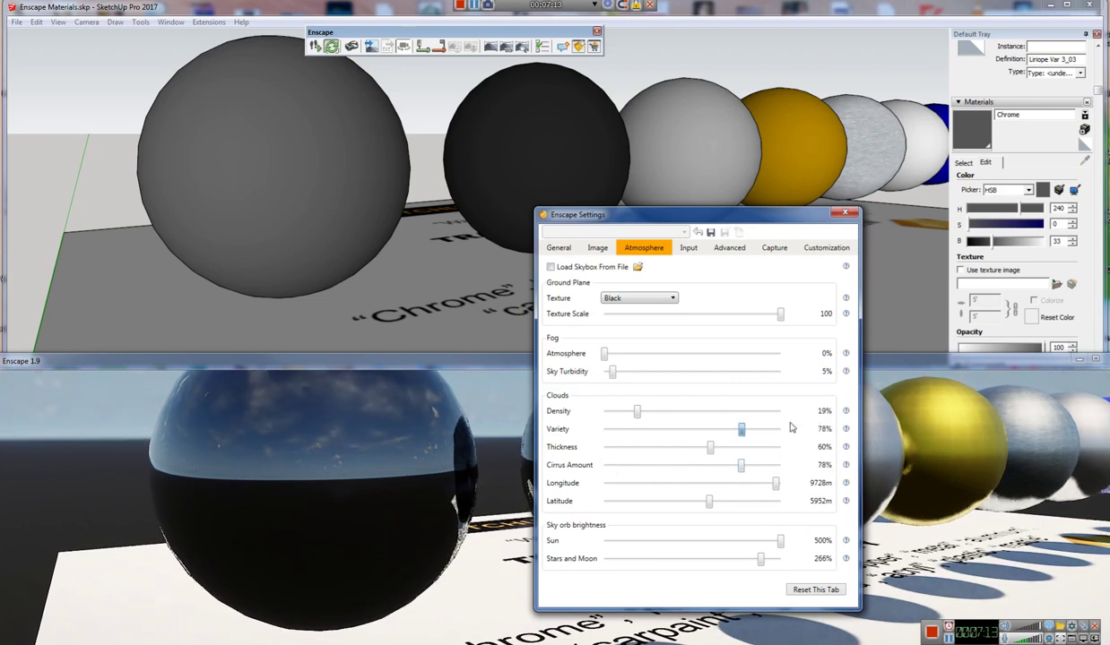
drag(638, 413, 812, 415)
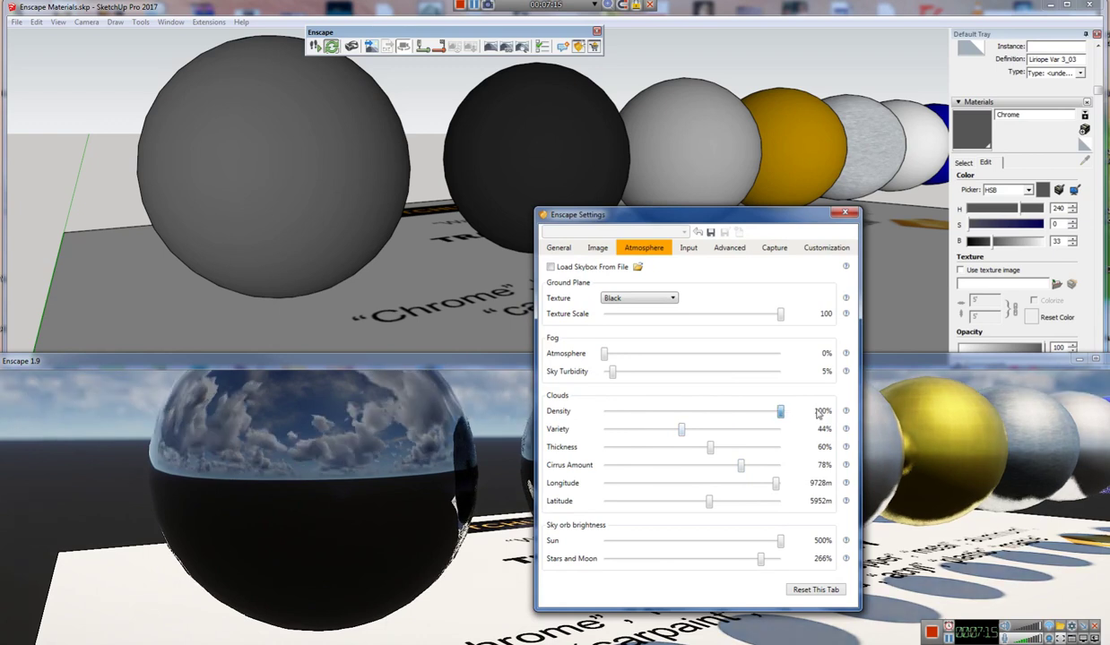
Shift the render's time of day through sunset and daylight to night, moving the settings window aside to compare the sphere reflections
shift+right_drag(469, 481, 380, 481)
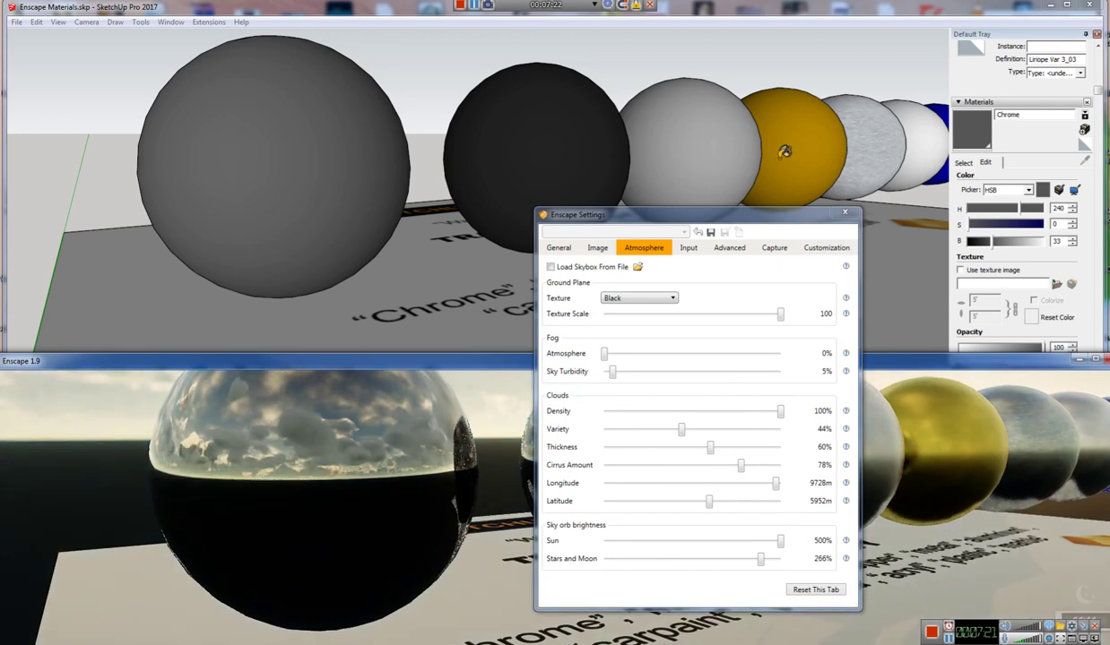
drag(717, 222, 1109, 259)
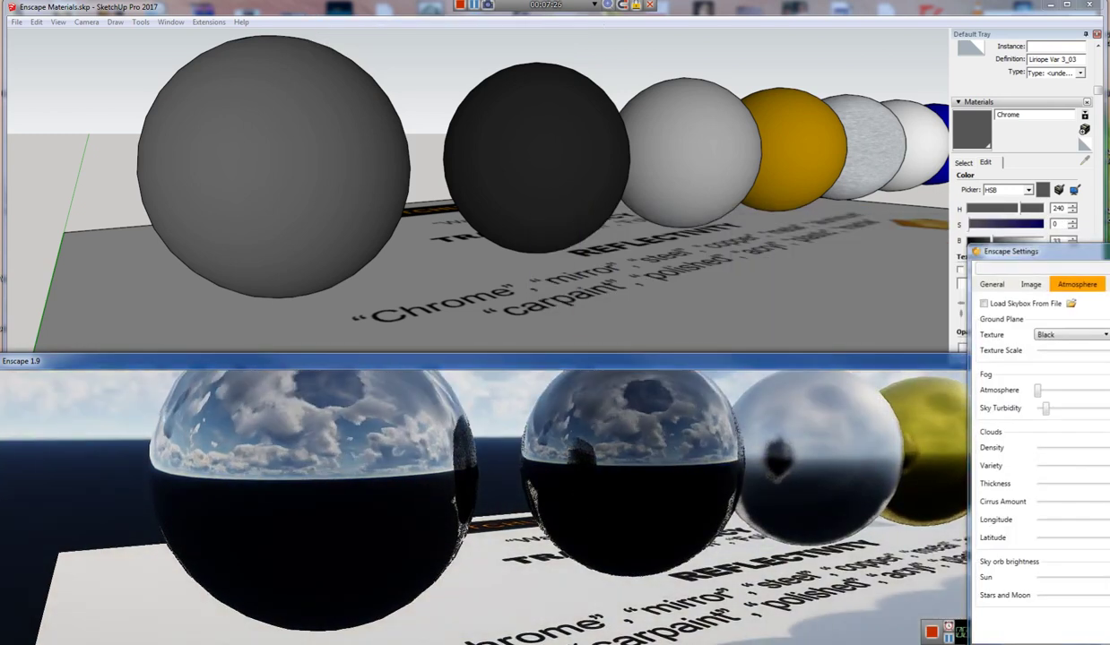
shift+right_drag(414, 502, 428, 502)
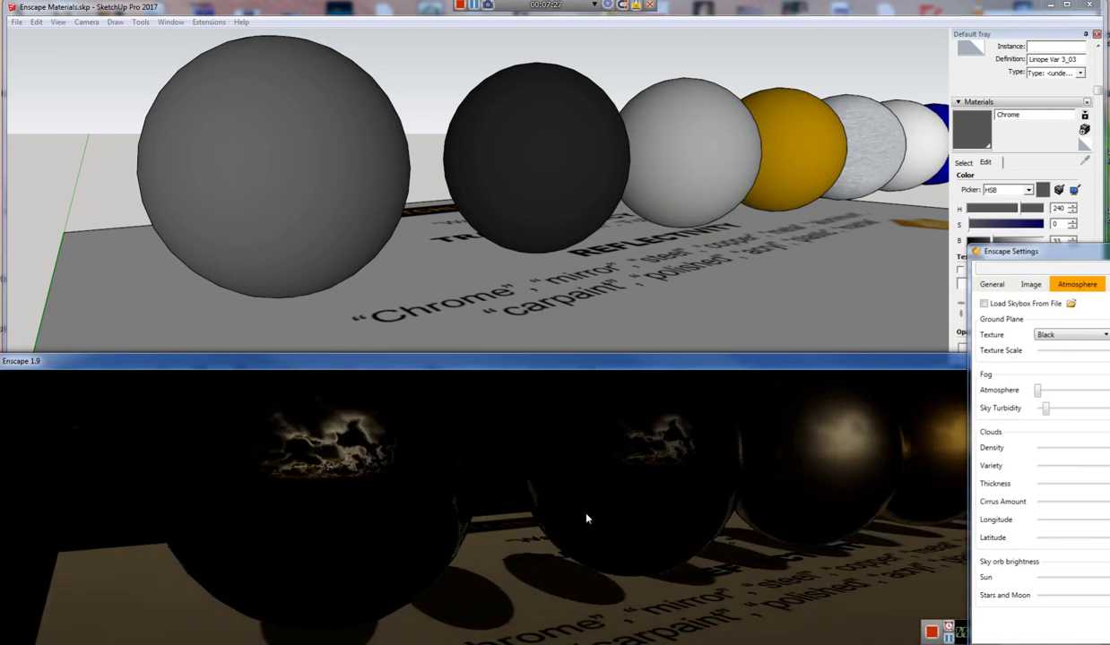
key(i)
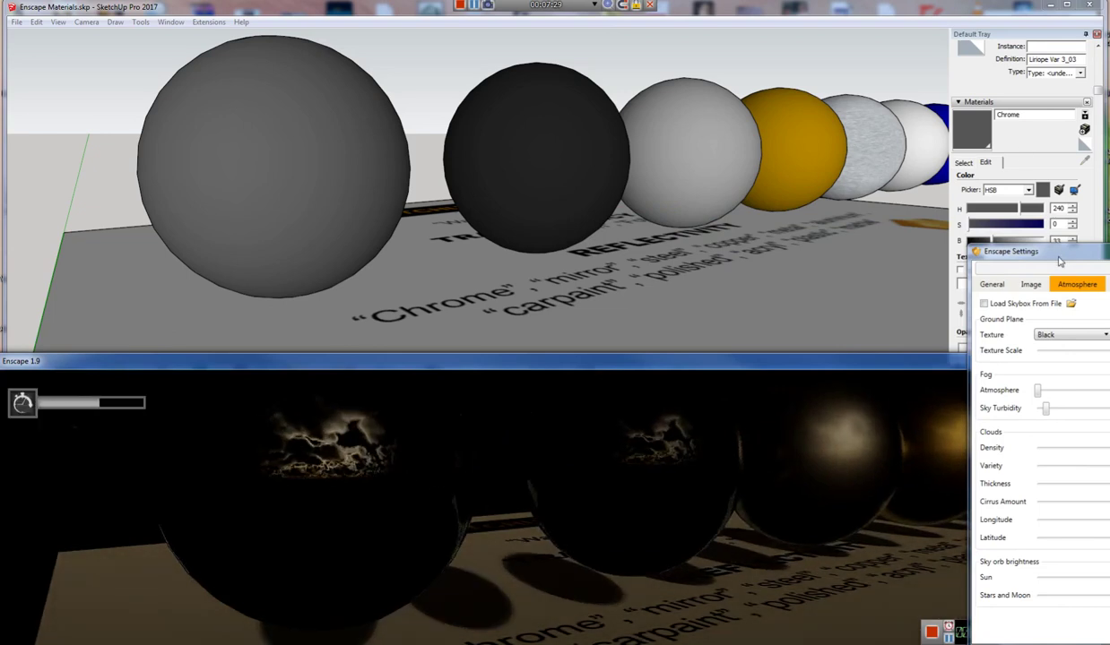
Set the exposure brightness to 100% and the stars and moon brightness to 300% for the night render
drag(1059, 261, 734, 137)
click(666, 161)
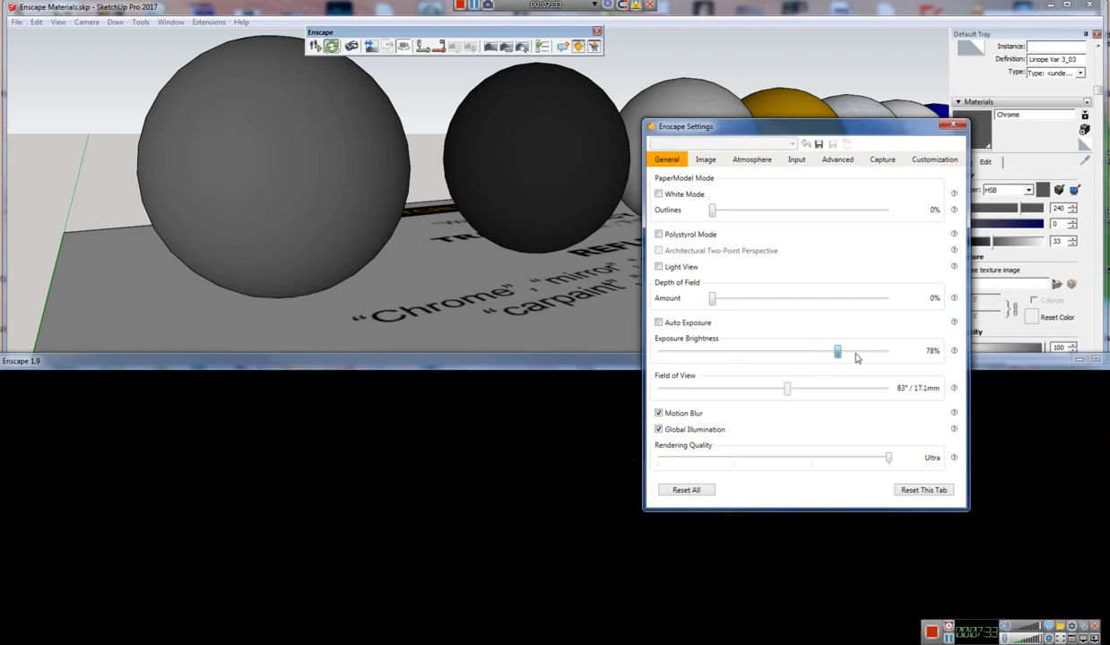
drag(855, 358, 940, 357)
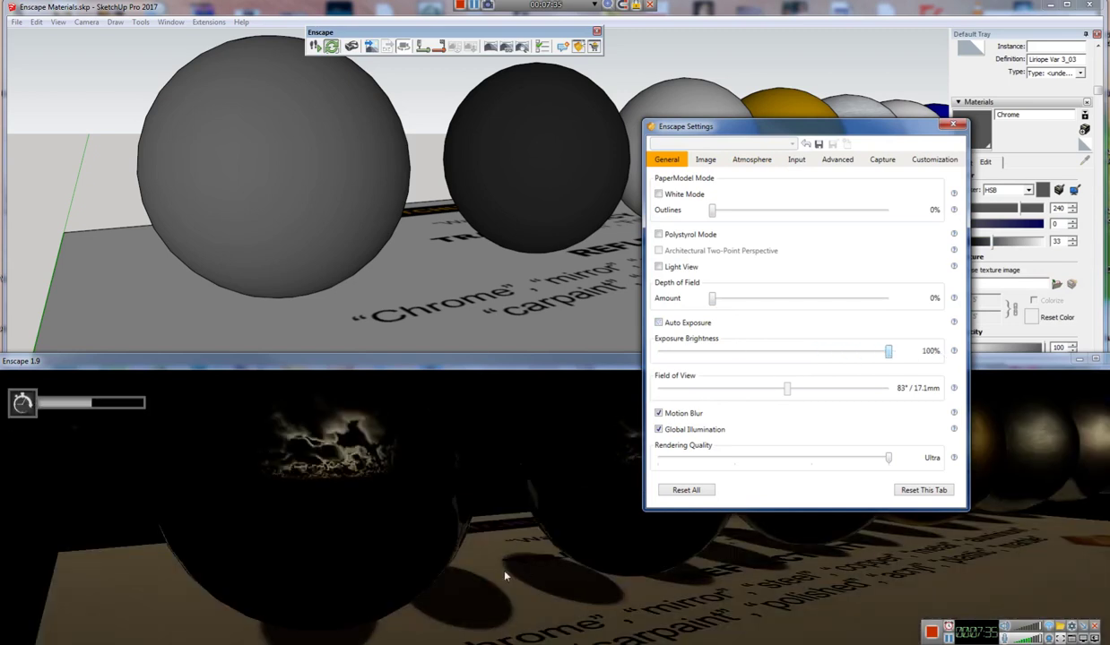
click(752, 160)
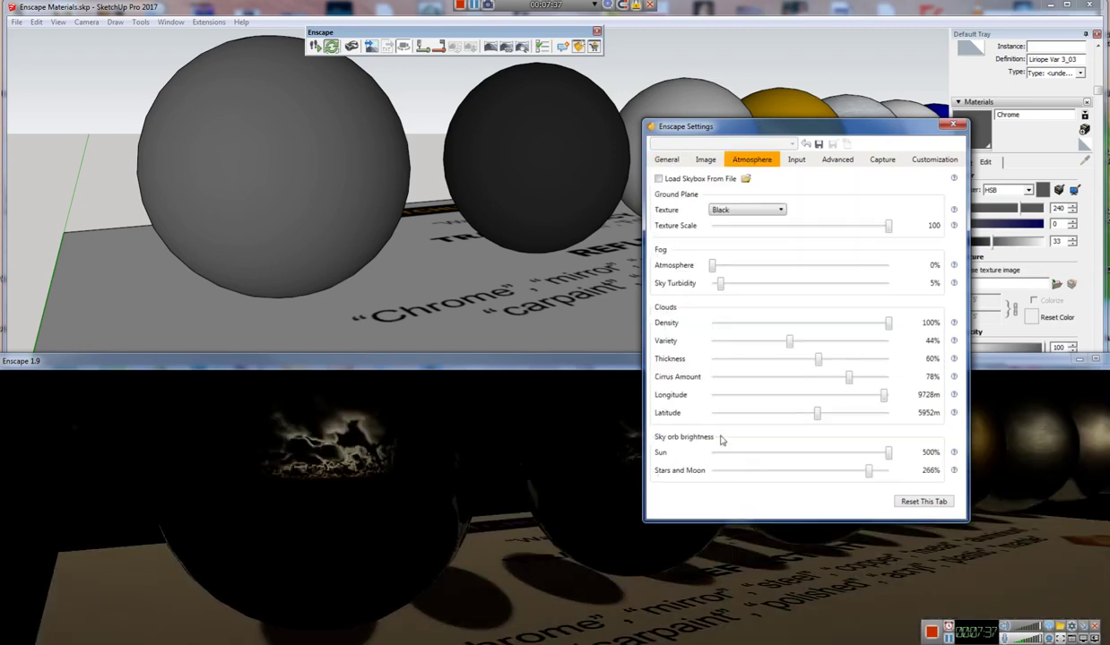
drag(868, 472, 888, 472)
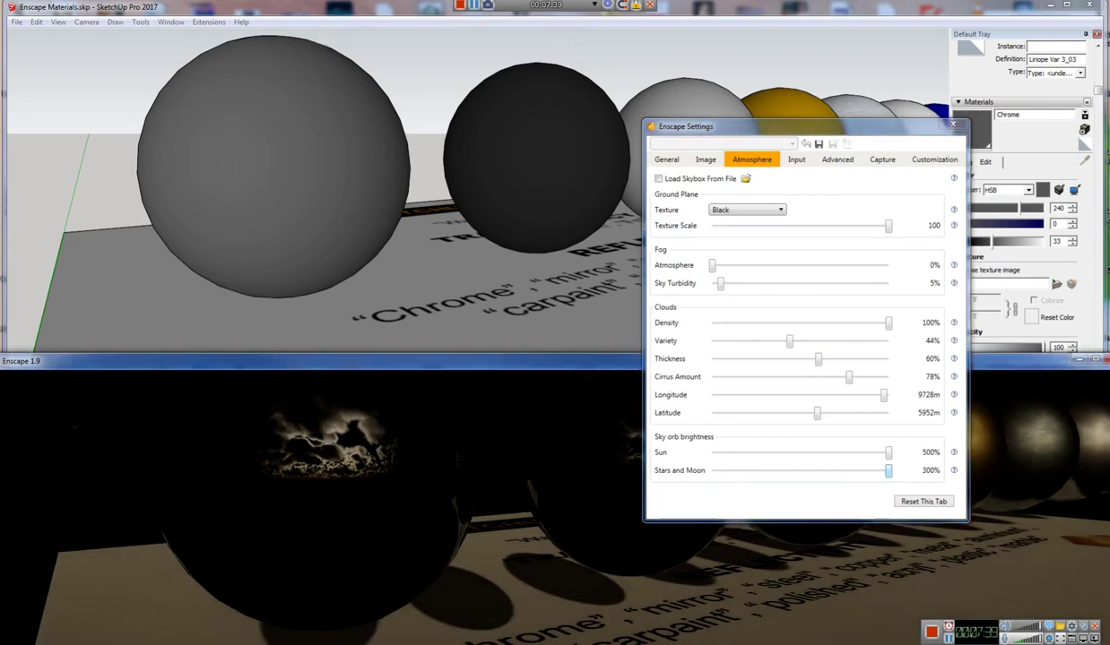
Set the cloud density to 0% and view the night sky's reflection in the chrome sphere from slightly different angles
mouse_move(292, 184)
middle_down()
mouse_move(281, 129)
mouse_move(287, 160)
middle_up()
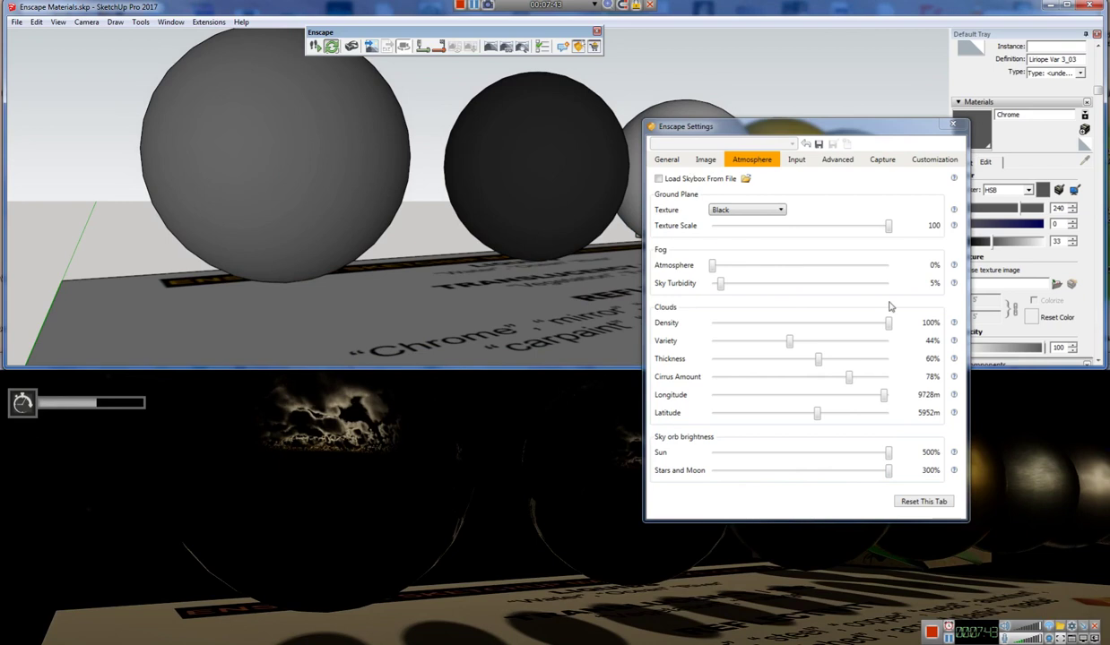
drag(886, 325, 712, 324)
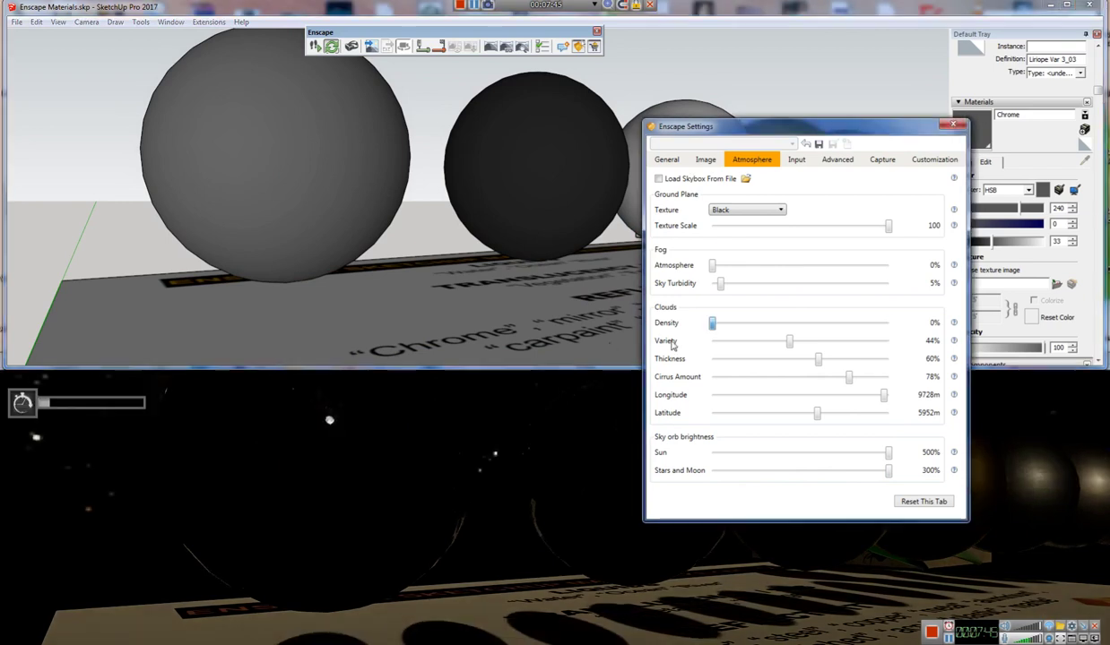
mouse_move(348, 173)
middle_down()
mouse_move(295, 163)
mouse_move(322, 121)
mouse_move(435, 172)
mouse_move(384, 178)
mouse_move(384, 134)
mouse_move(361, 171)
mouse_move(365, 191)
middle_up()
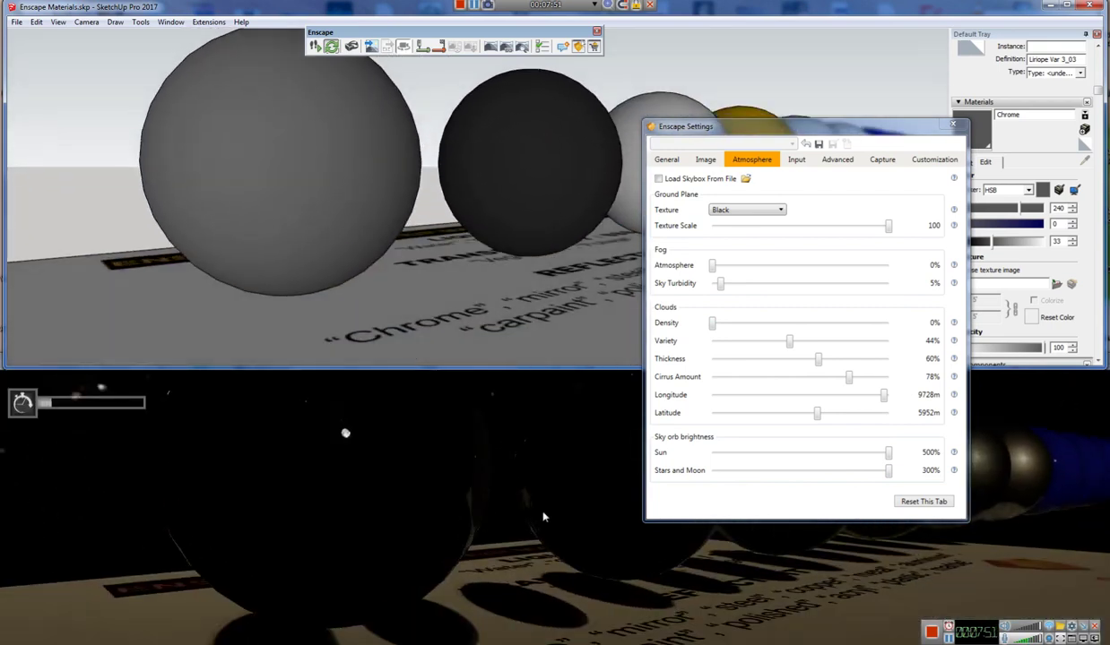
Bring the render back to daylight, turn on Auto Exposure and move the settings window out of view
shift+right_drag(542, 515, 566, 520)
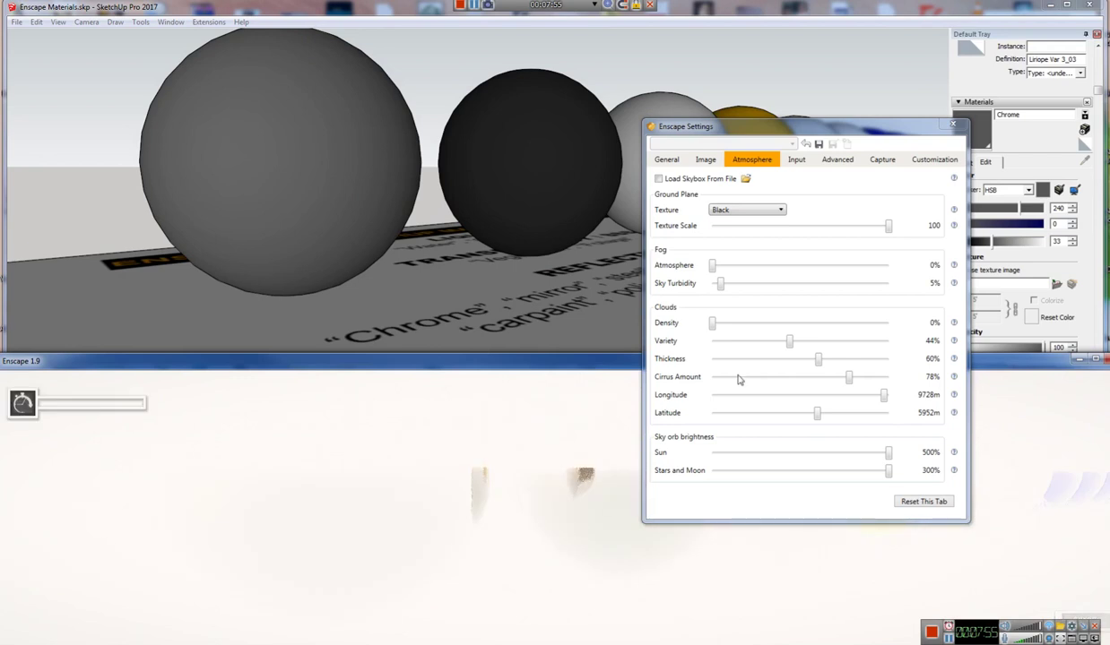
click(666, 160)
click(659, 321)
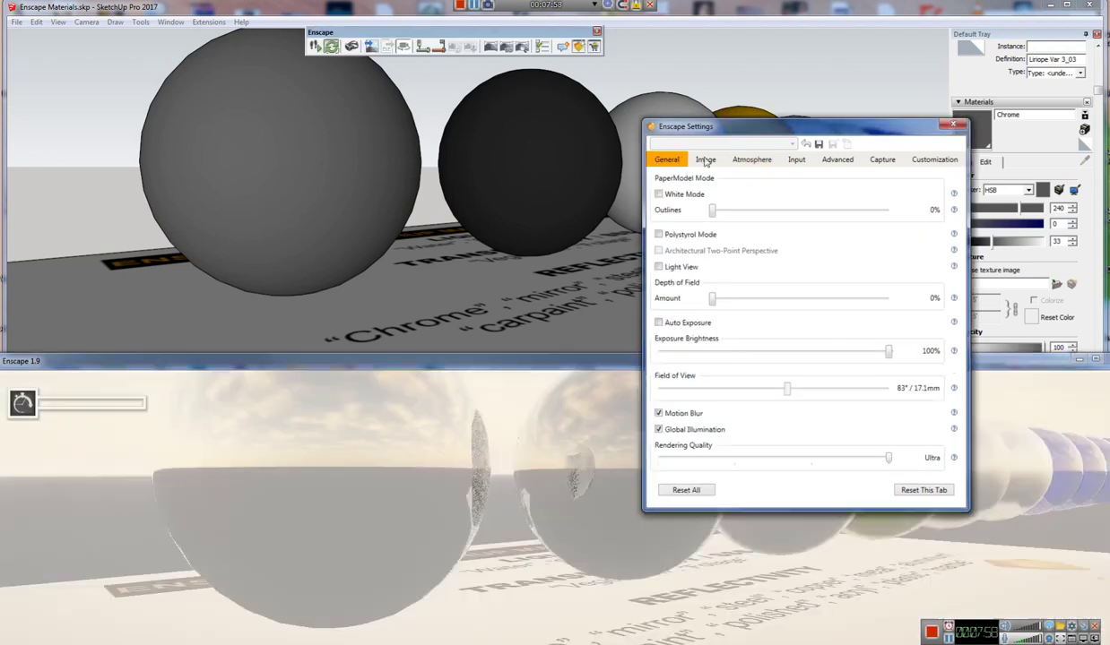
mouse_move(431, 509)
right_down()
mouse_move(376, 514)
mouse_move(412, 515)
right_up()
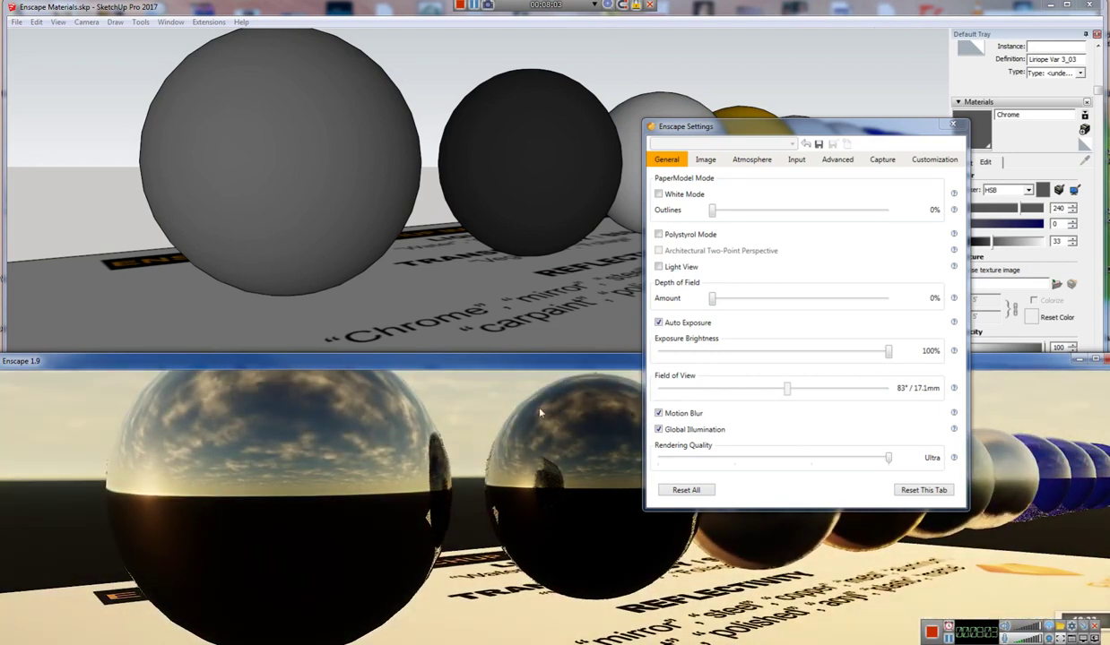
drag(824, 125, 1109, 140)
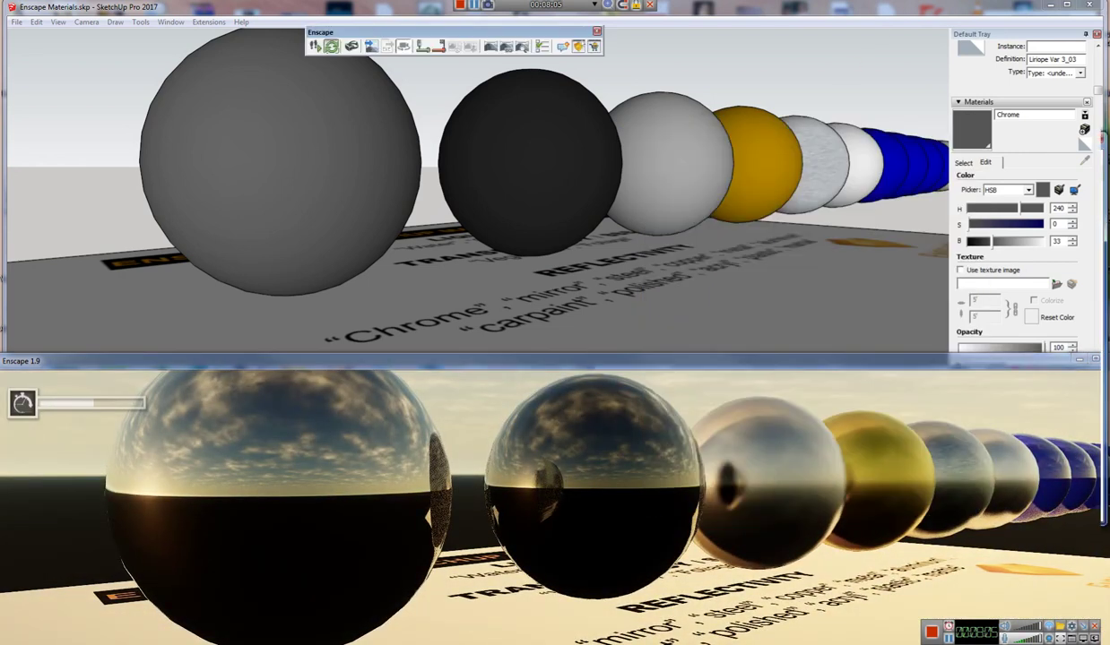
Examine the mirror, steel and copper spheres up close in the render to compare how sharp their reflections are
middle_drag(604, 442, 480, 468)
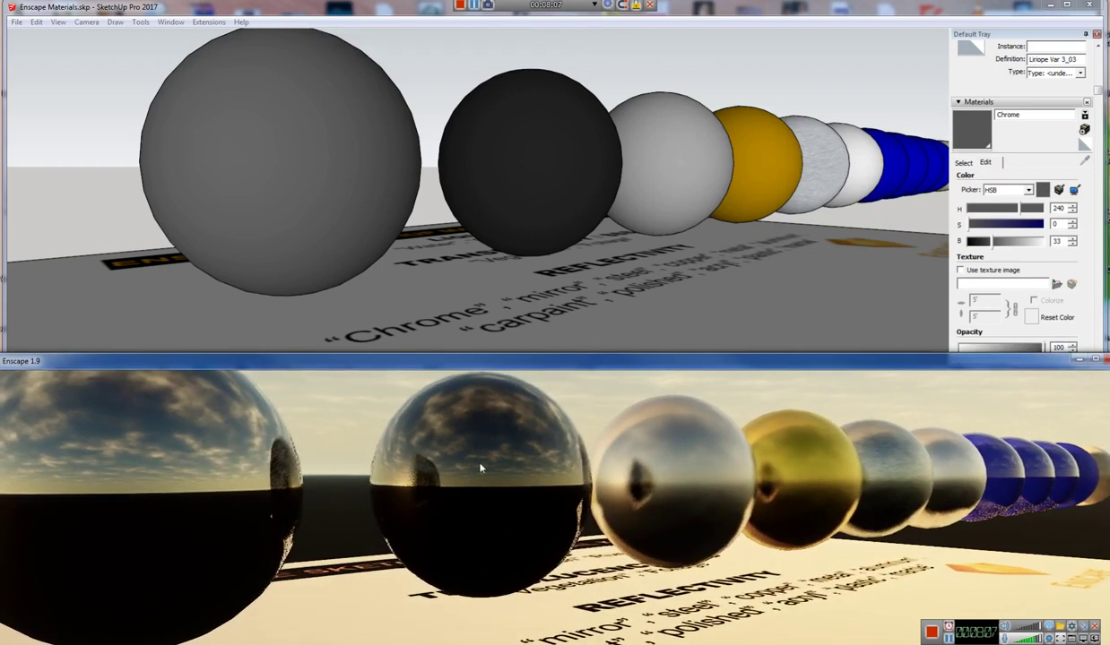
scroll(493, 460, up, 2)
drag(505, 452, 525, 484)
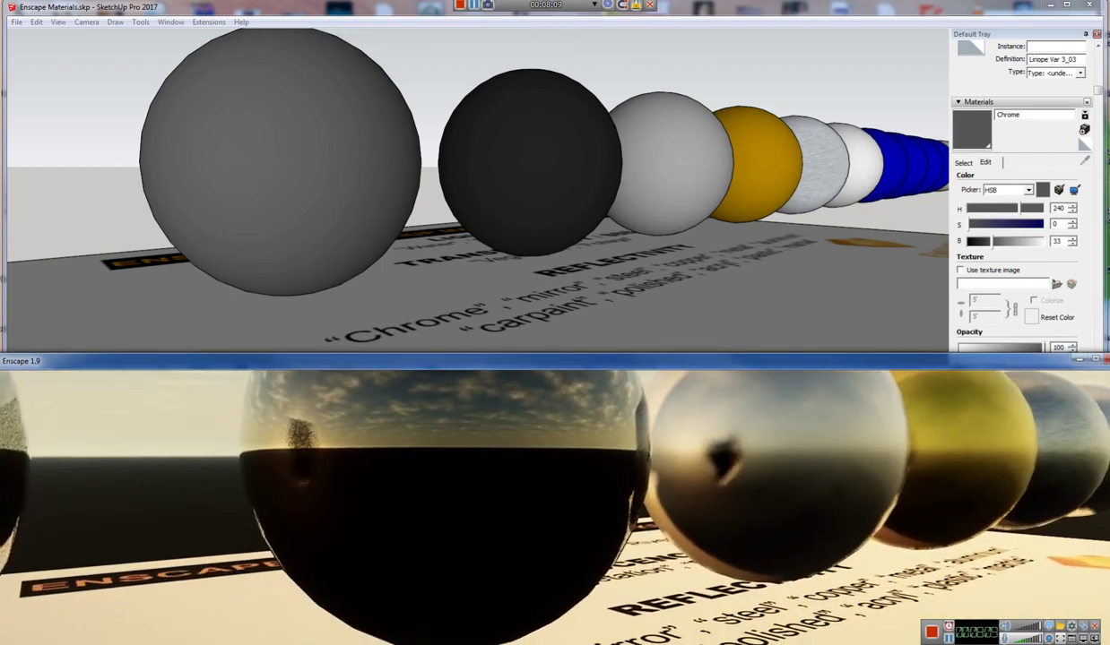
key(space)
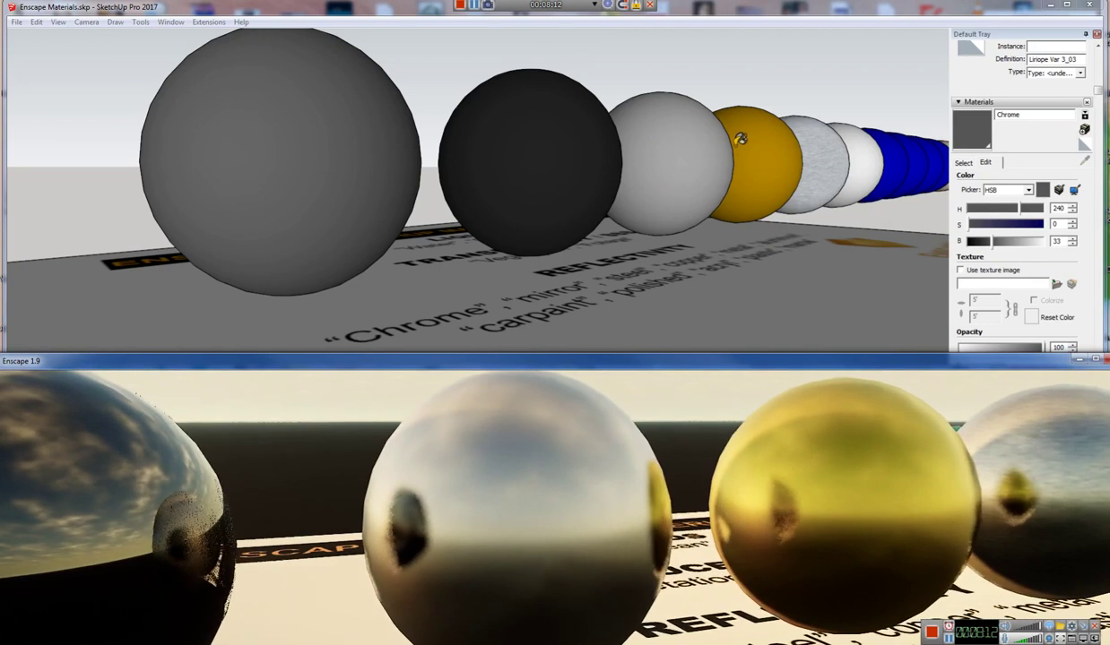
click(717, 167)
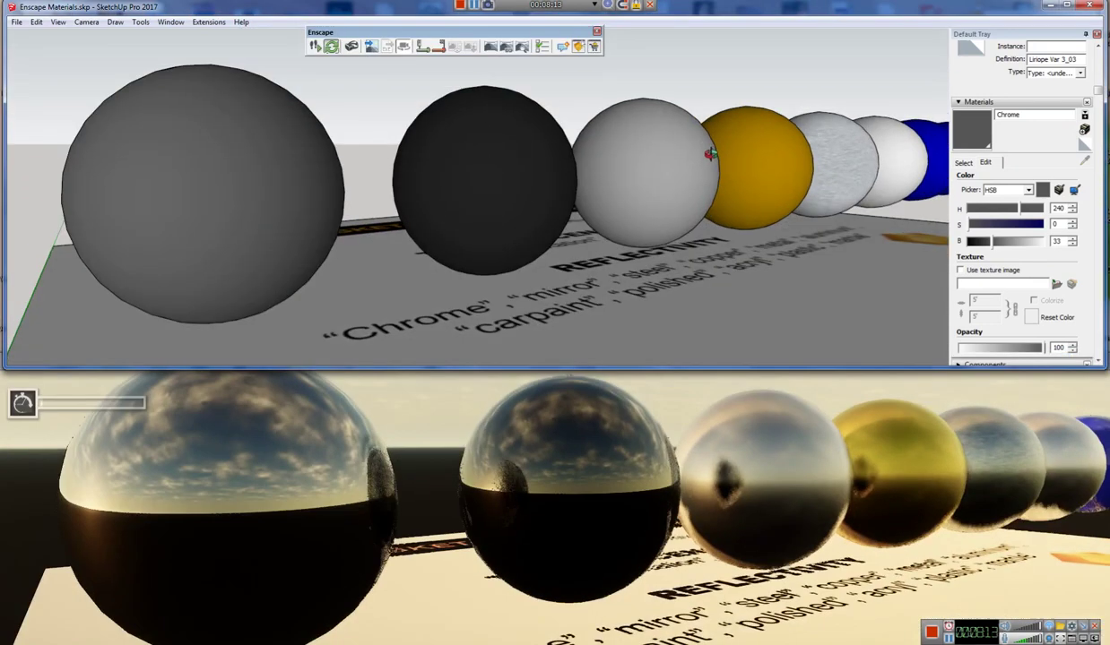
click(612, 450)
key(w)
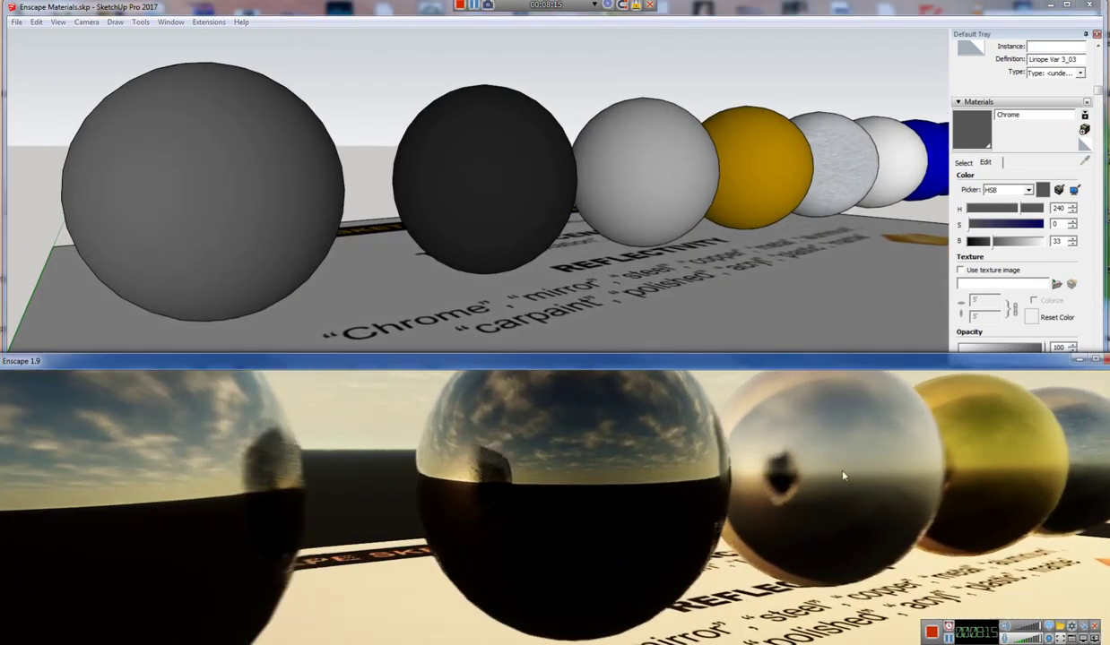
Sample the Copper material and recolour it to an orange-brown with hue 36, saturation 100 and brightness 56
key(d)
key(w)
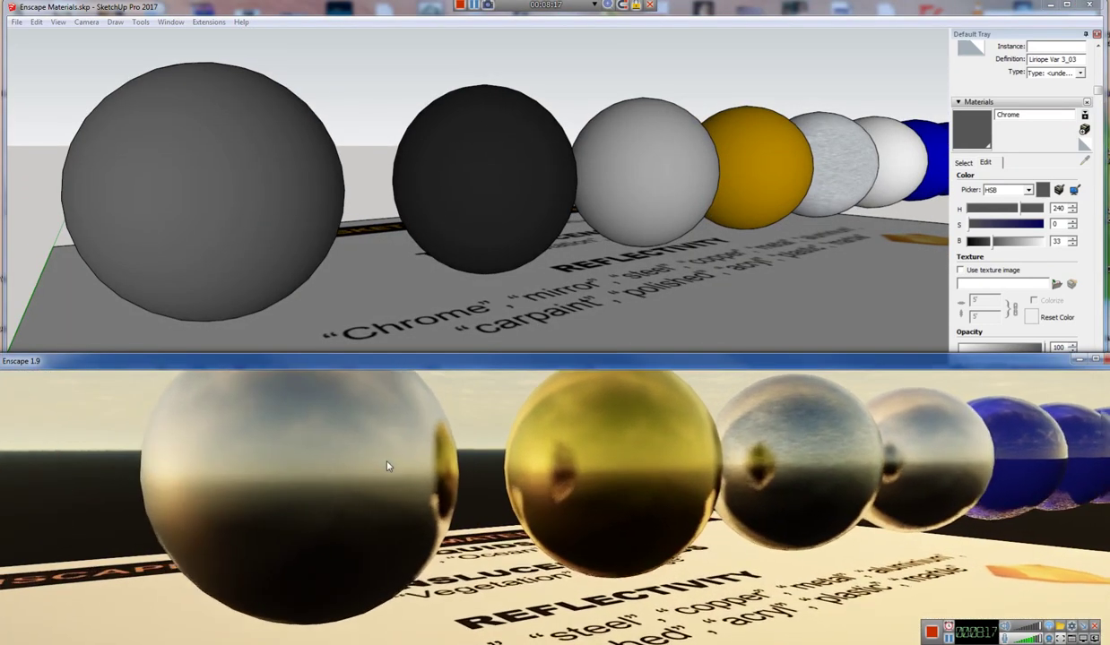
key(a)
key(d)
key(d)
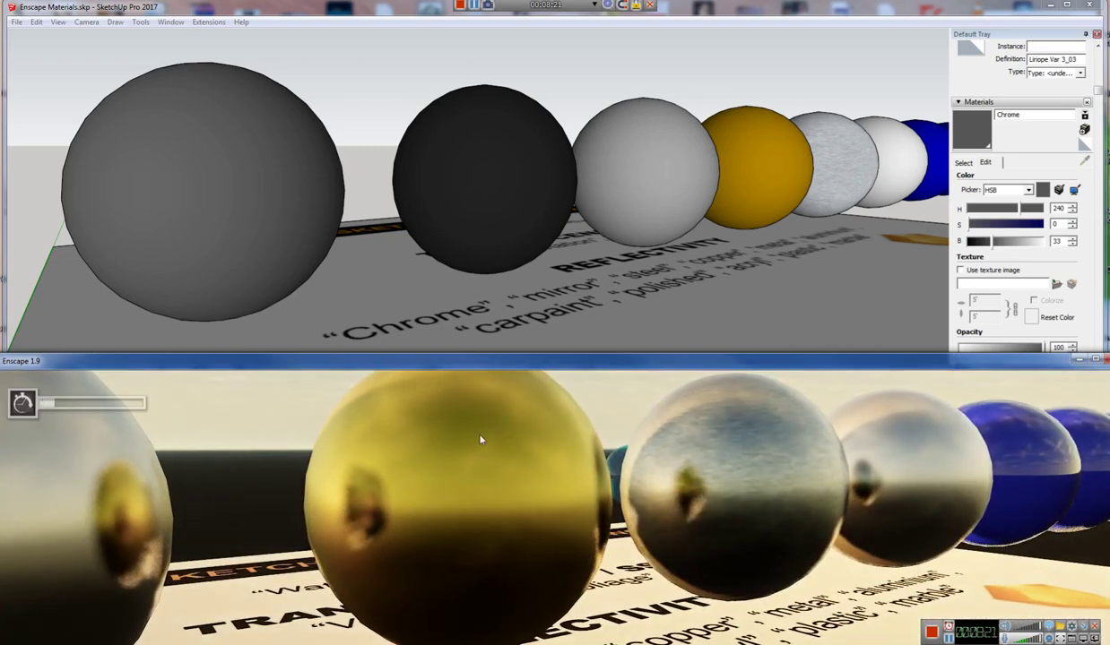
alt+click(764, 148)
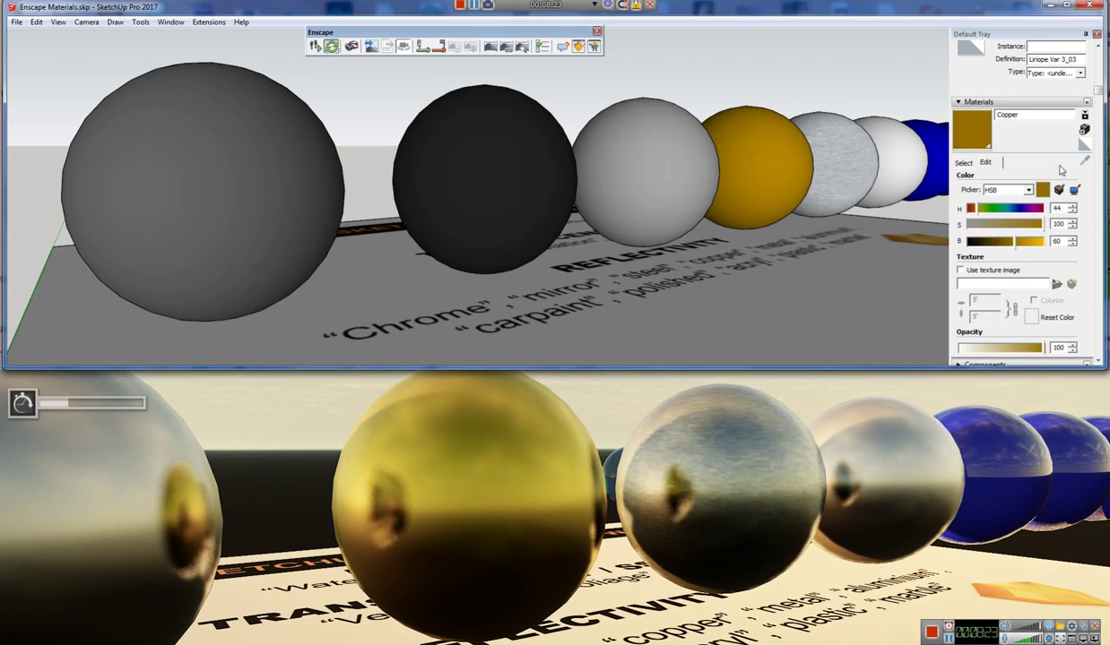
drag(1016, 250, 1003, 250)
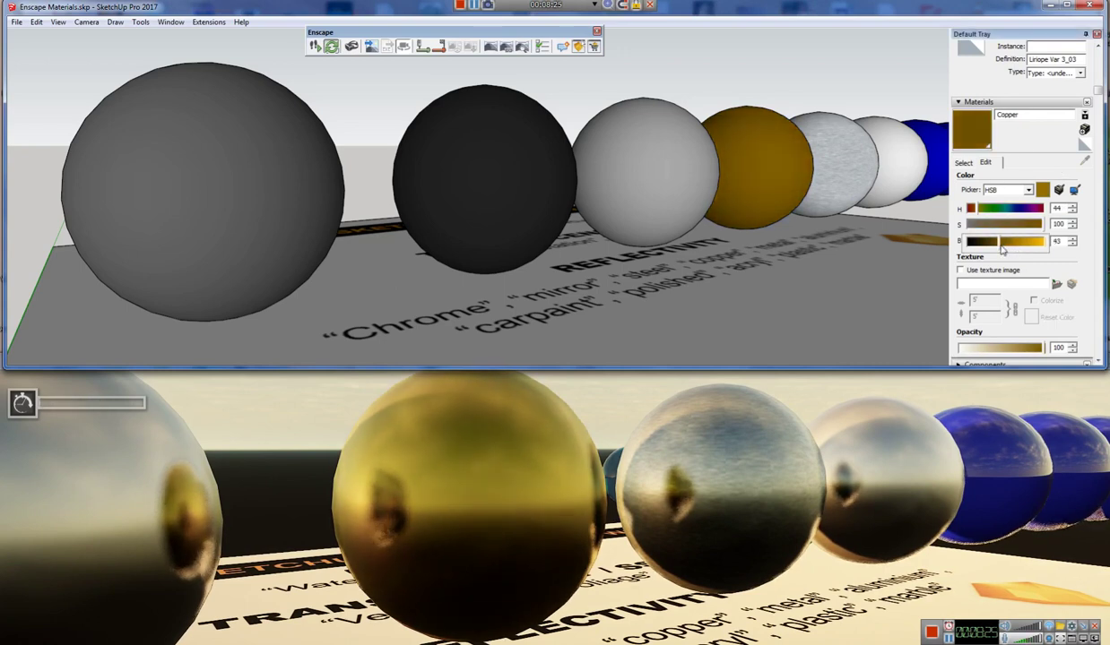
click(991, 210)
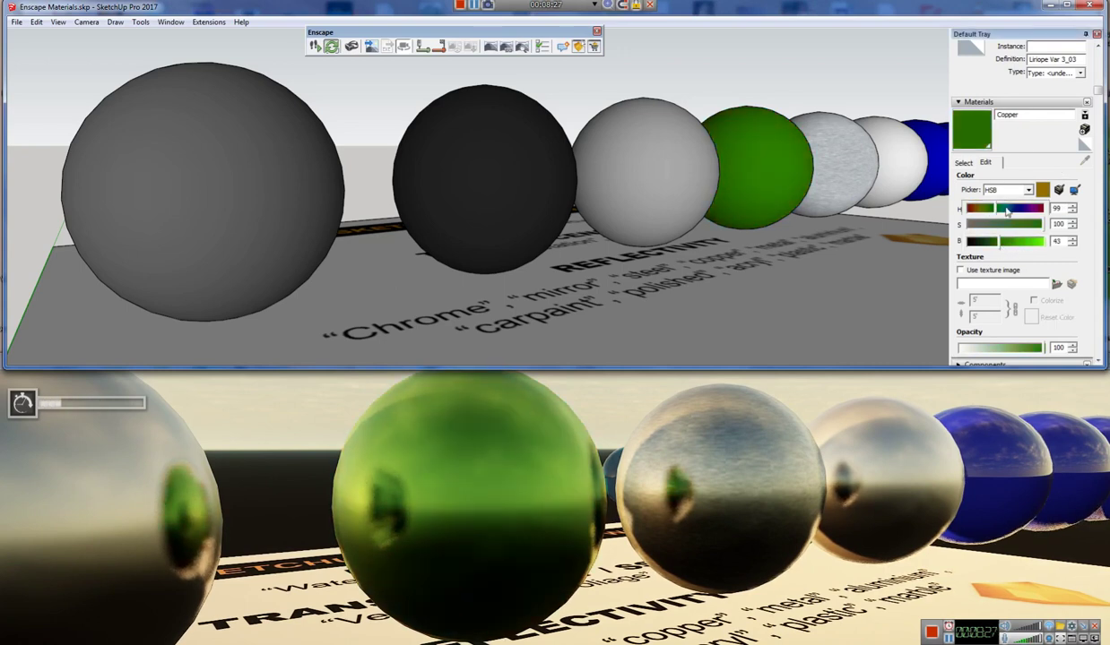
mouse_move(1008, 211)
mouse_down()
mouse_move(973, 210)
mouse_move(983, 242)
mouse_move(916, 239)
mouse_move(1021, 247)
mouse_move(1012, 244)
mouse_up()
click(727, 420)
scroll(744, 420, down, 3)
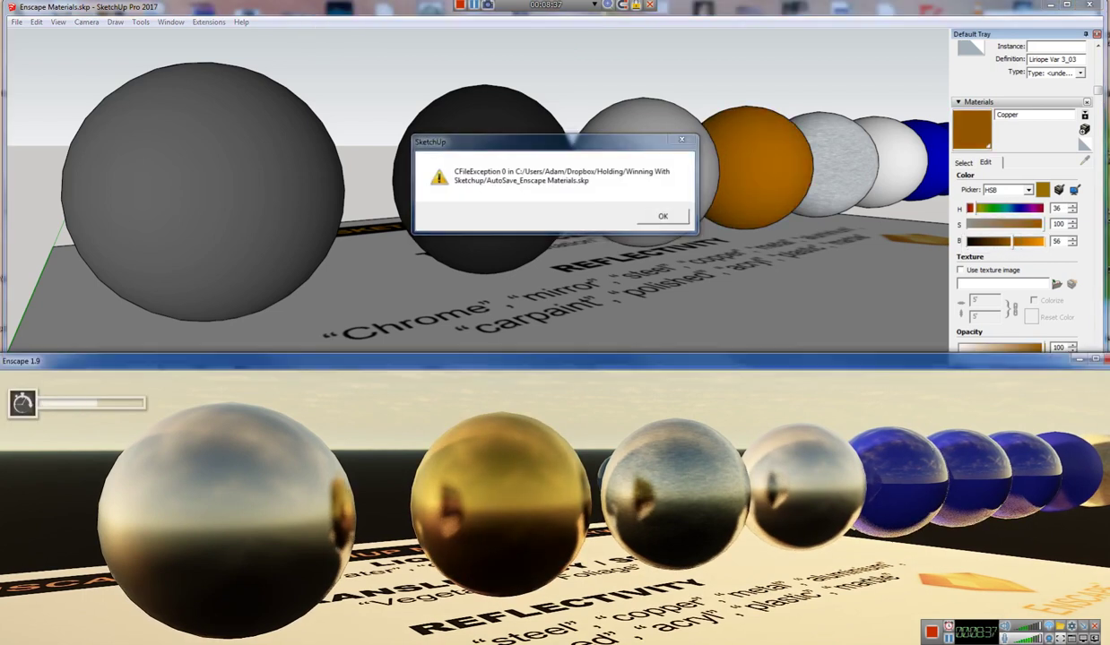
Dismiss the autosave error, sample the Chrome material from its sphere and lower its brightness to 0
click(654, 214)
middle_drag(421, 494, 299, 493)
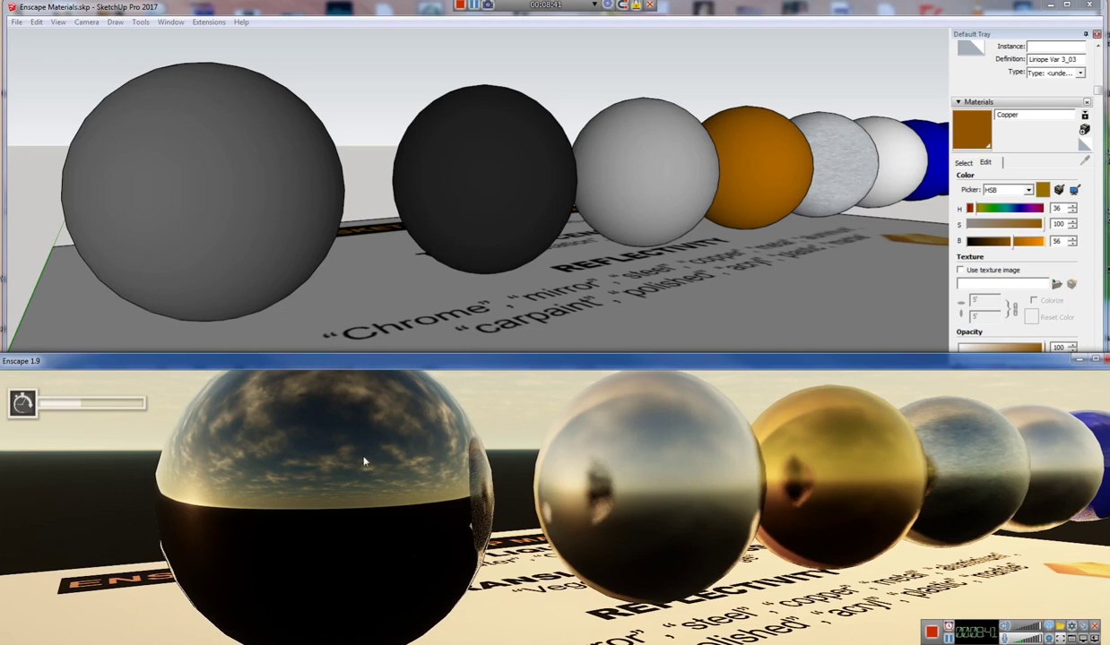
alt+click(329, 176)
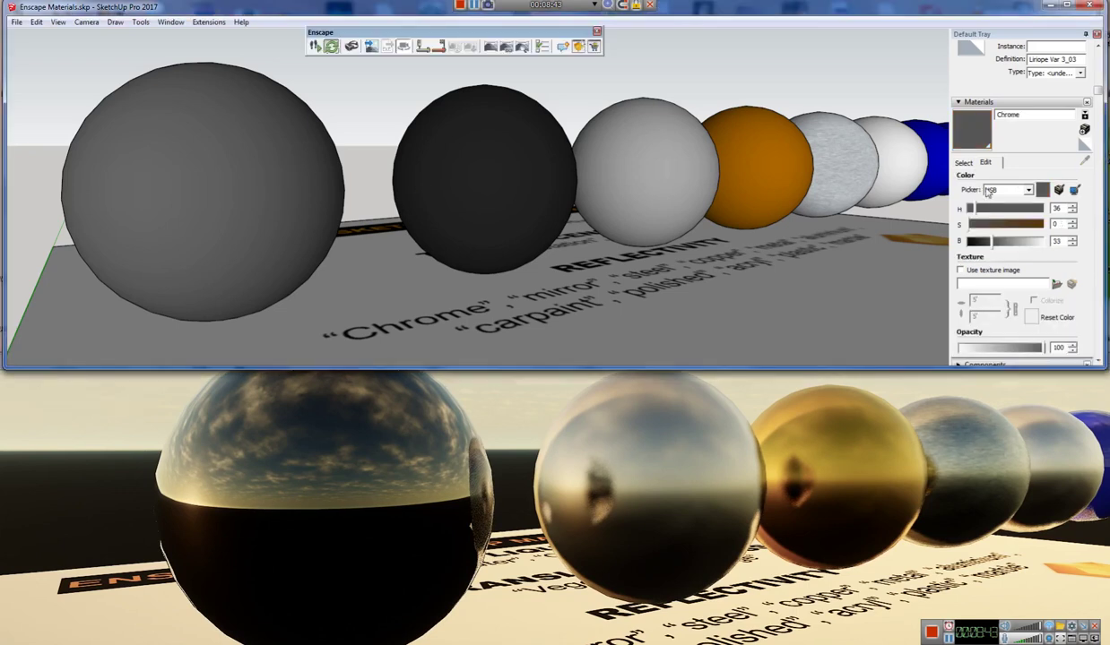
drag(995, 244, 940, 244)
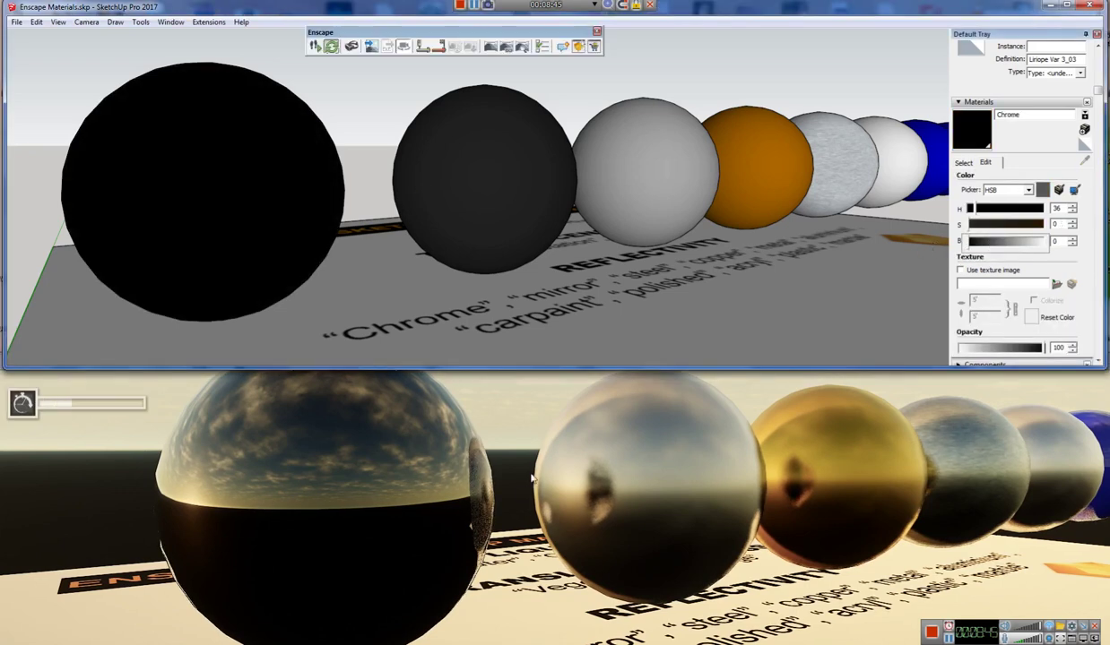
click(673, 436)
Sample the Mirror material from the dark sphere beside the chrome one and raise its brightness to 100
click(506, 201)
scroll(505, 200, down, 1)
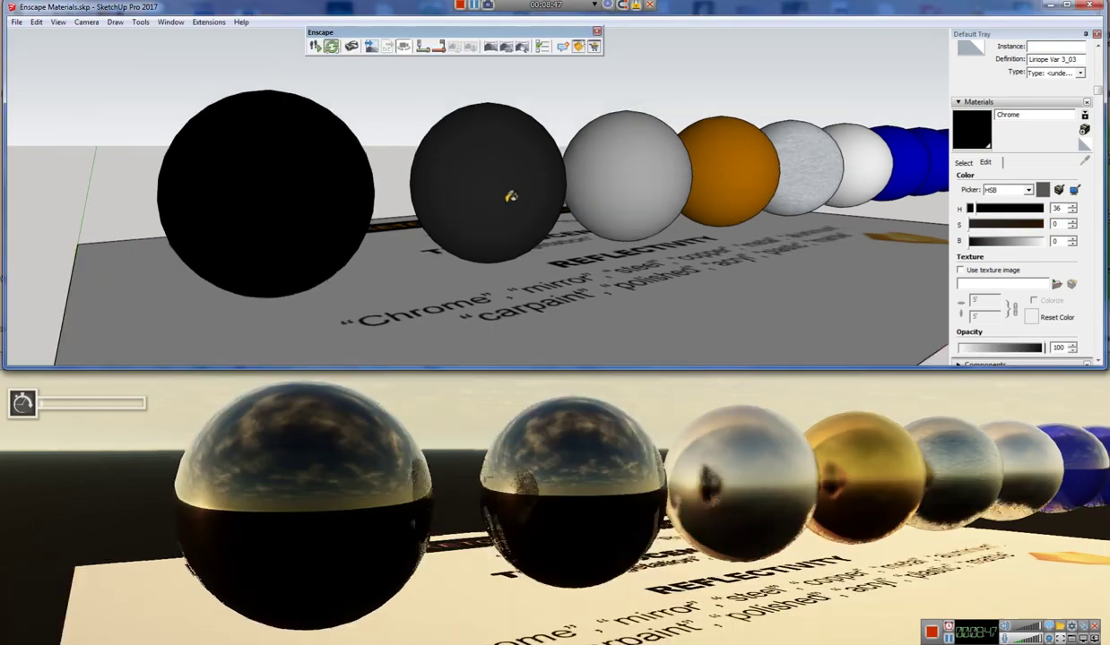
scroll(508, 193, down, 3)
scroll(507, 191, up, 1)
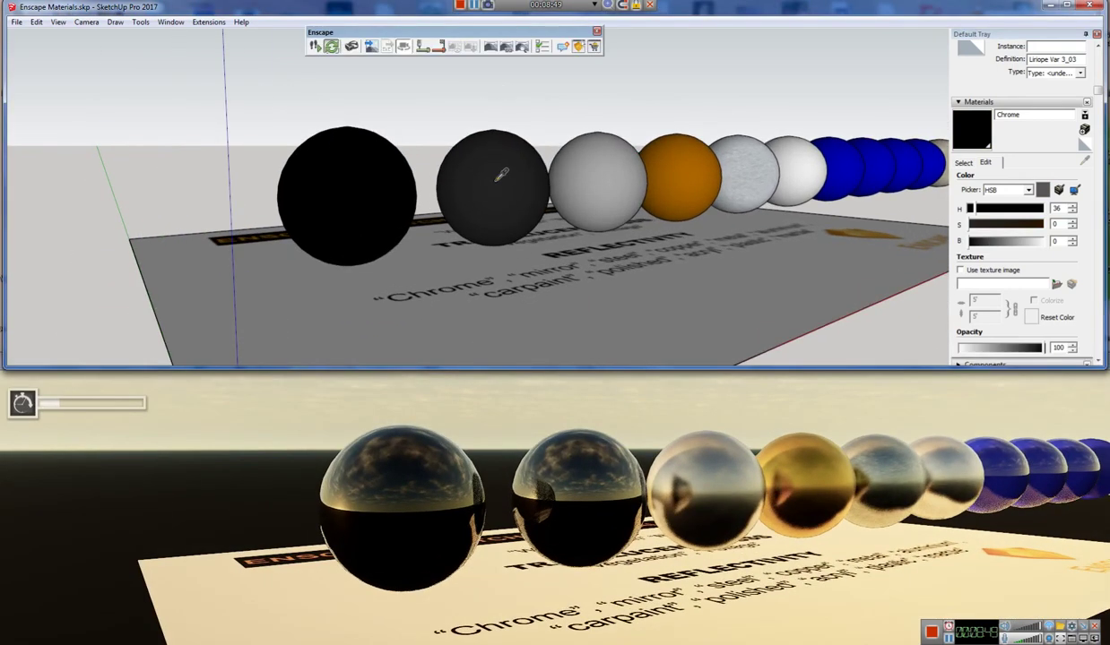
alt+click(496, 179)
drag(984, 242, 1078, 242)
click(600, 460)
scroll(619, 475, up, 4)
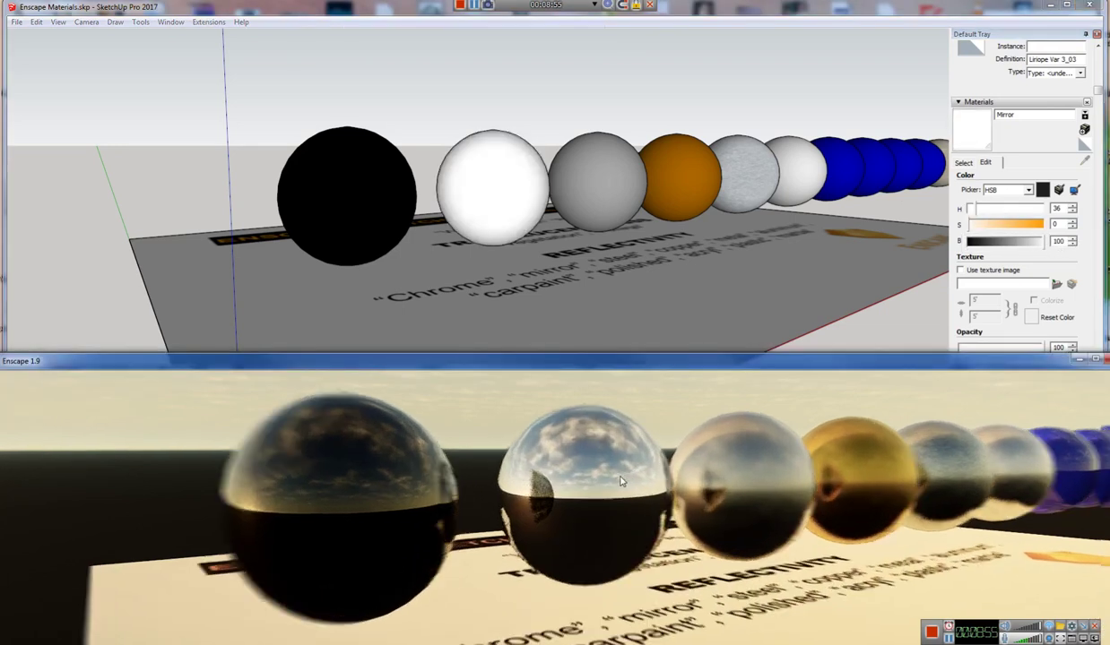
Compare the black chrome and white mirror reflections in the render, and examine the steel, copper and metal spheres beside them
middle_drag(585, 215, 530, 226)
scroll(634, 205, up, 1)
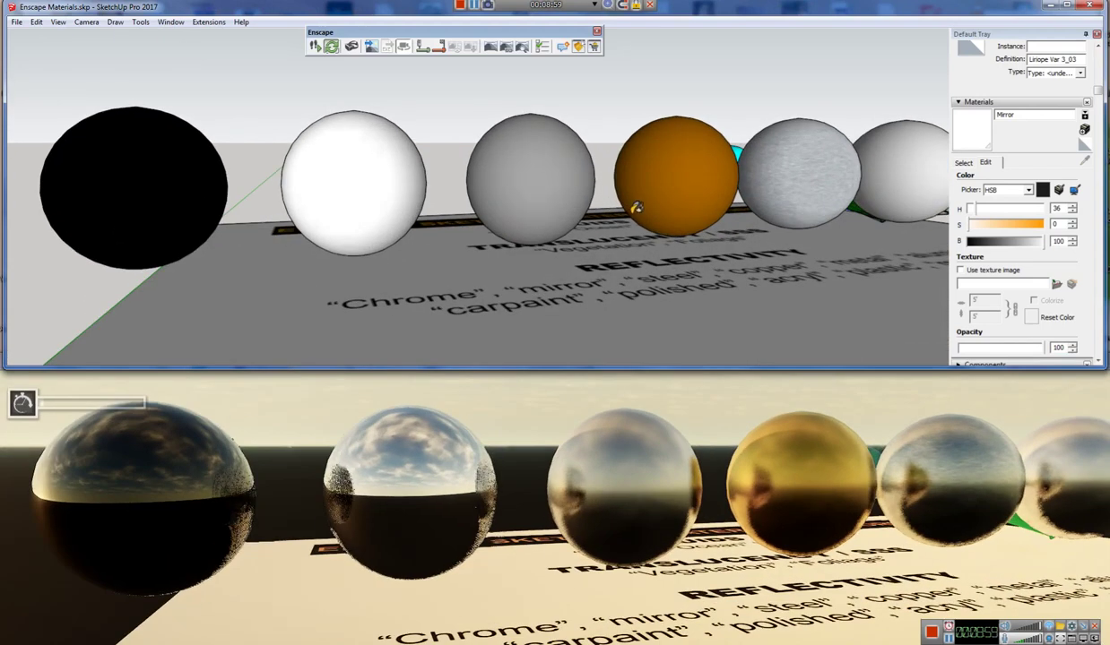
middle_drag(163, 444, 208, 445)
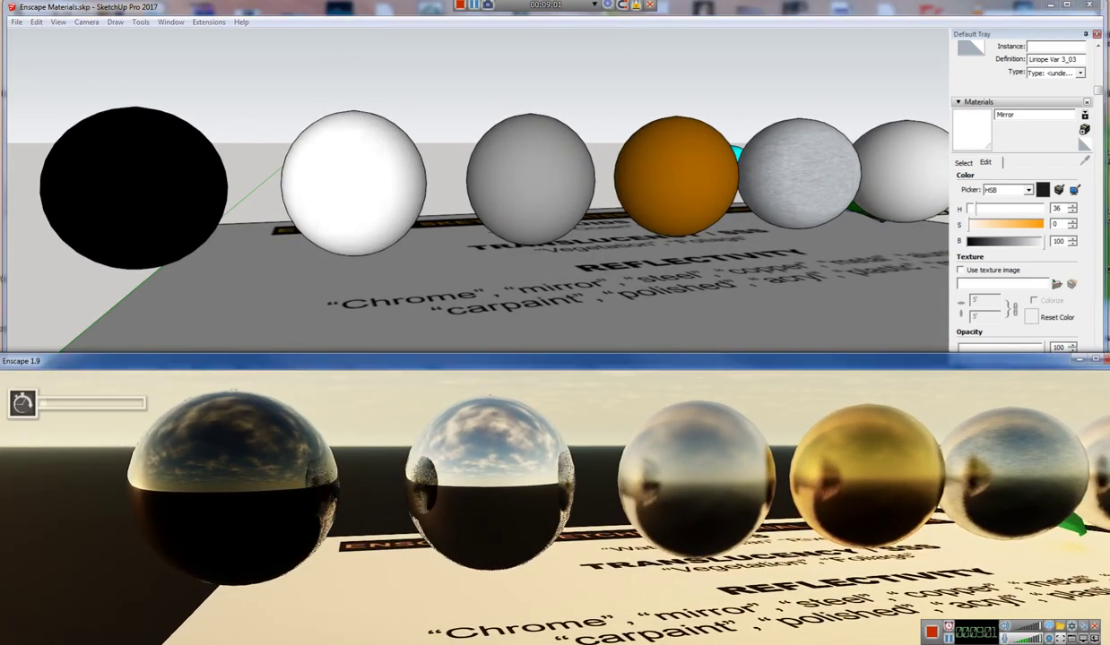
key(d)
middle_drag(739, 581, 753, 579)
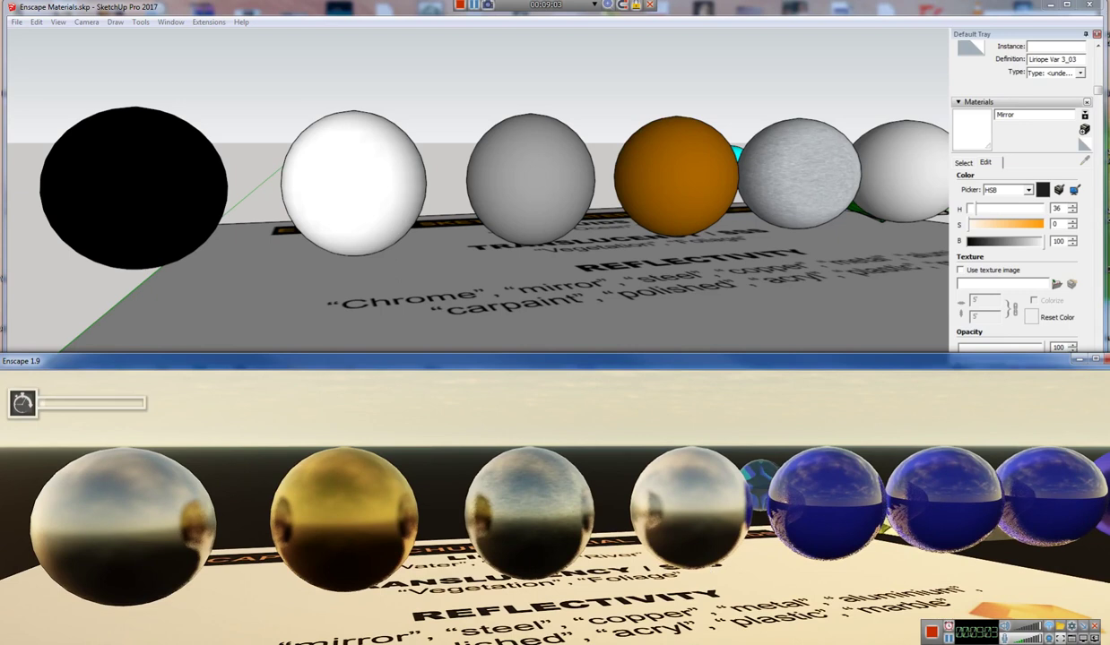
middle_drag(636, 605, 620, 594)
scroll(532, 500, up, 3)
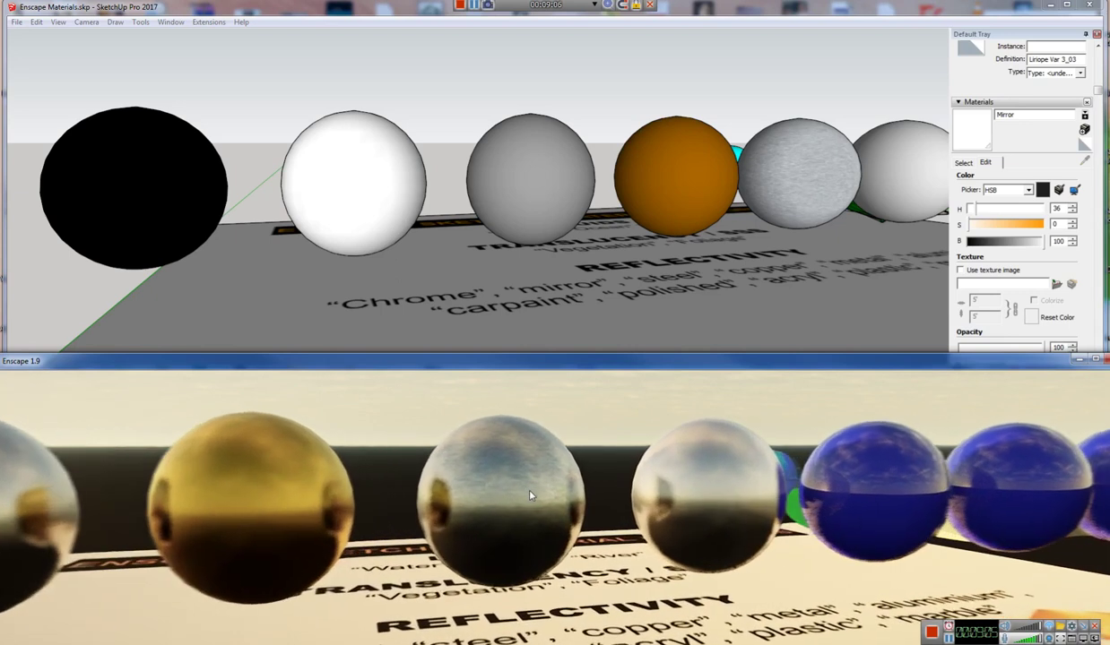
Sample the Metal material from the brushed steel sphere and open that sphere for editing
mouse_move(725, 184)
middle_down()
mouse_move(671, 201)
mouse_move(923, 215)
middle_up()
scroll(417, 266, up, 3)
scroll(417, 266, up, 5)
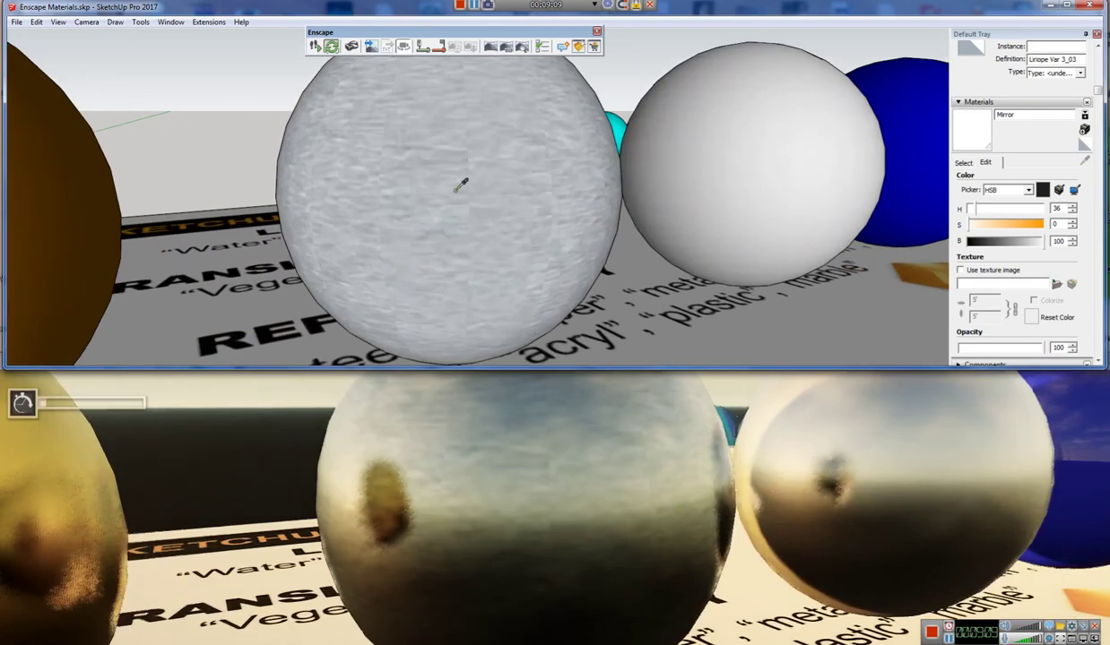
alt+click(455, 190)
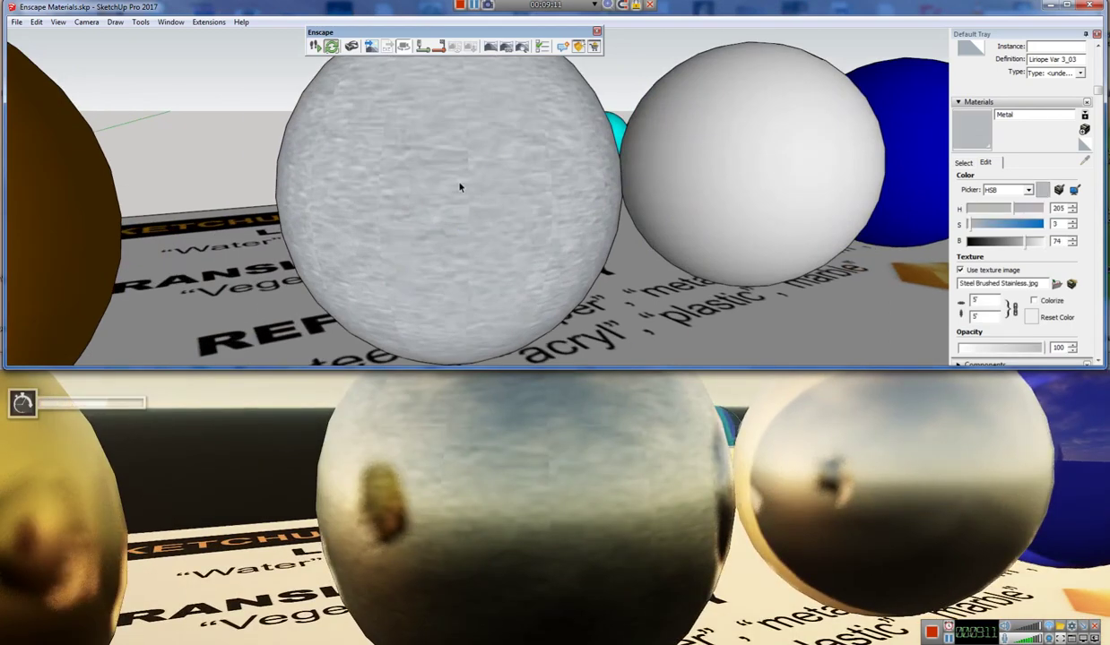
double_click(489, 214)
middle_drag(524, 111, 468, 158)
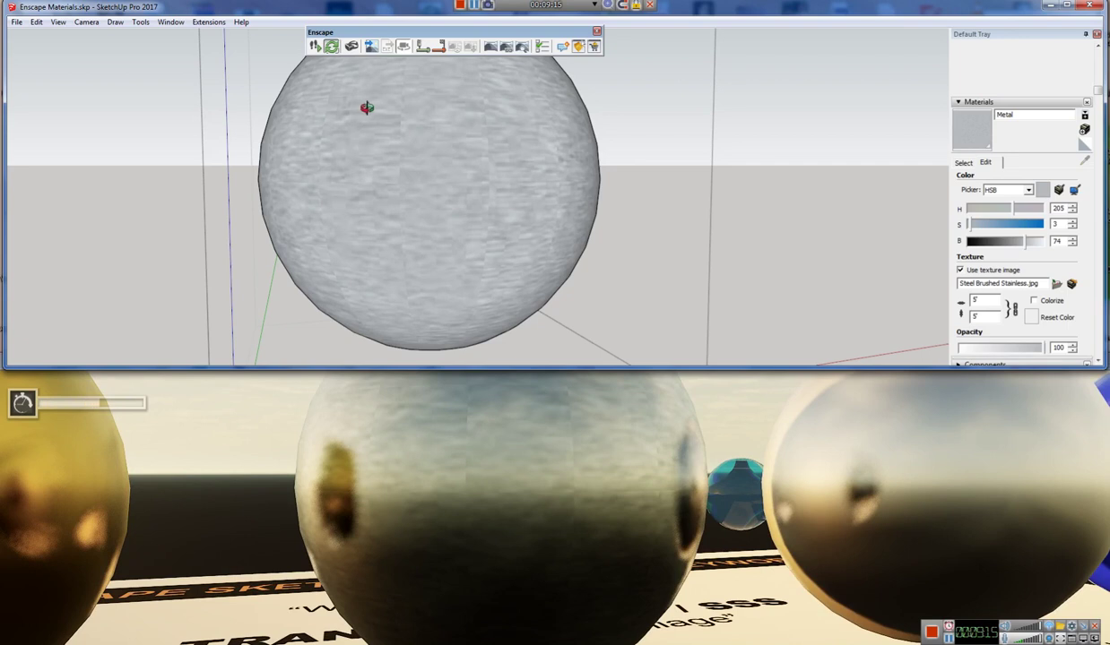
scroll(366, 107, down, 2)
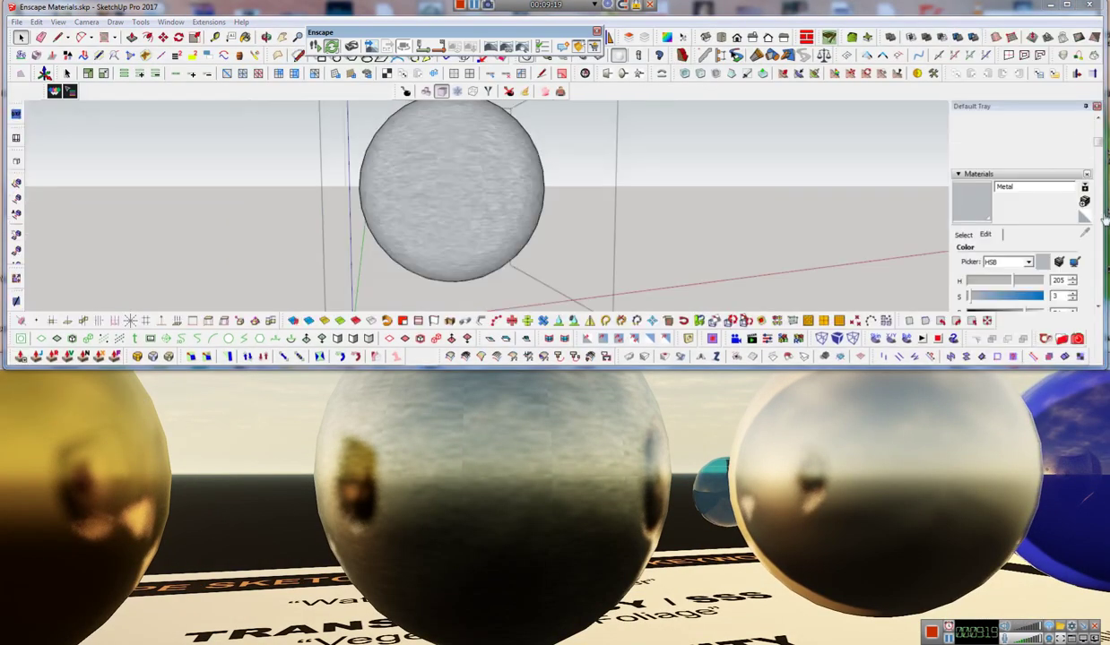
Switch to the Front view and apply a spherical UV map from that view to the metal sphere
middle_drag(458, 182, 433, 159)
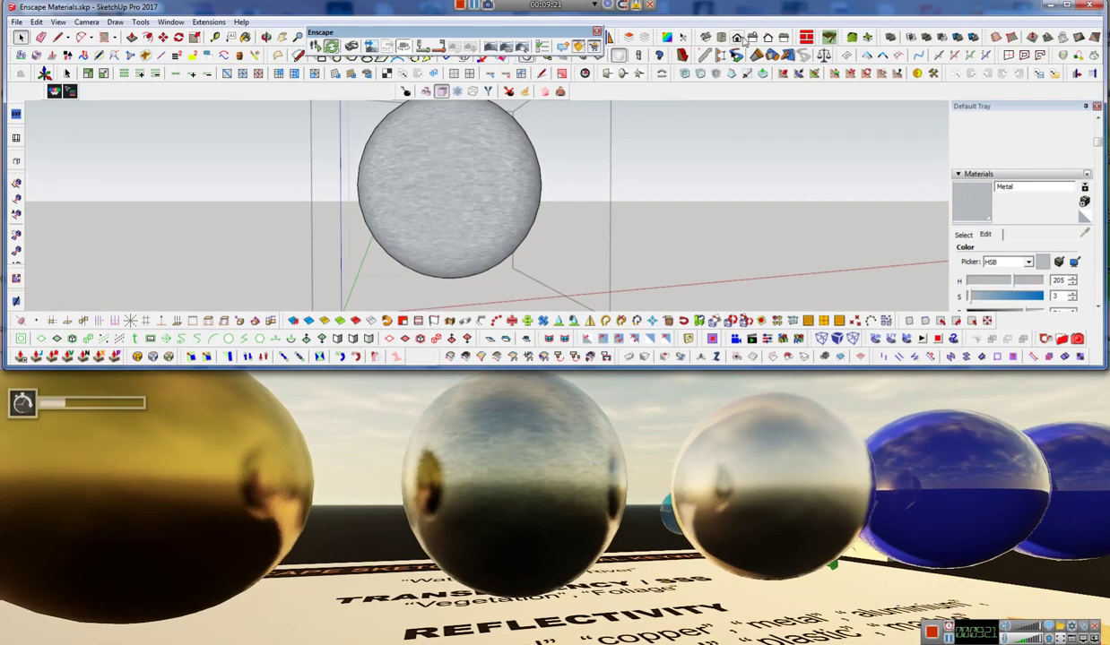
click(743, 39)
scroll(305, 176, up, 5)
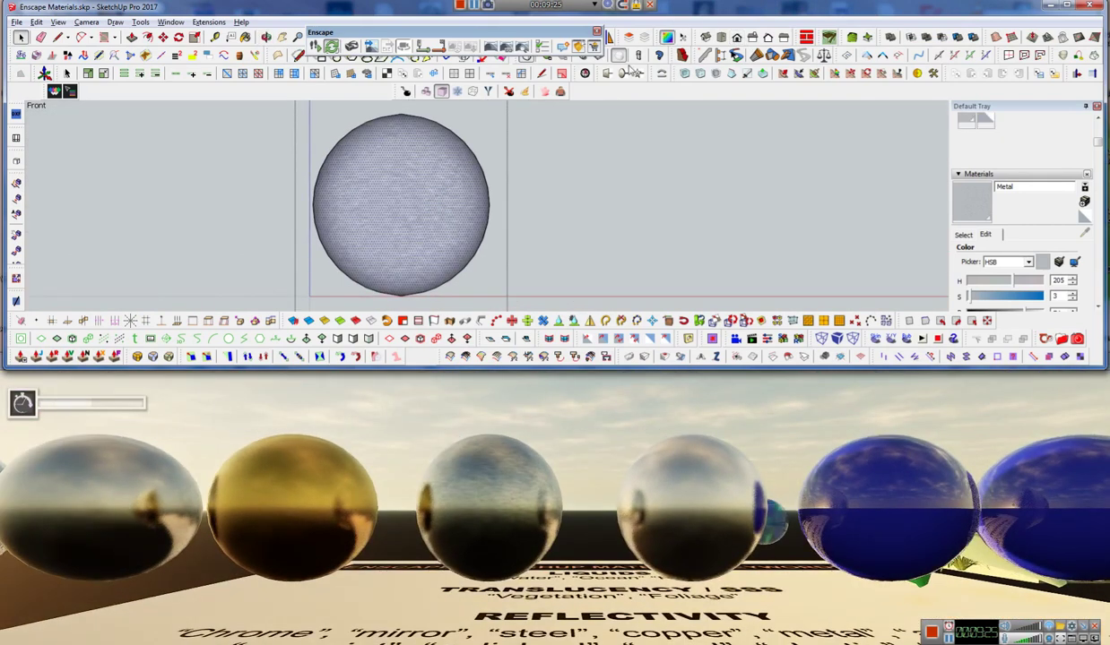
right_click(415, 180)
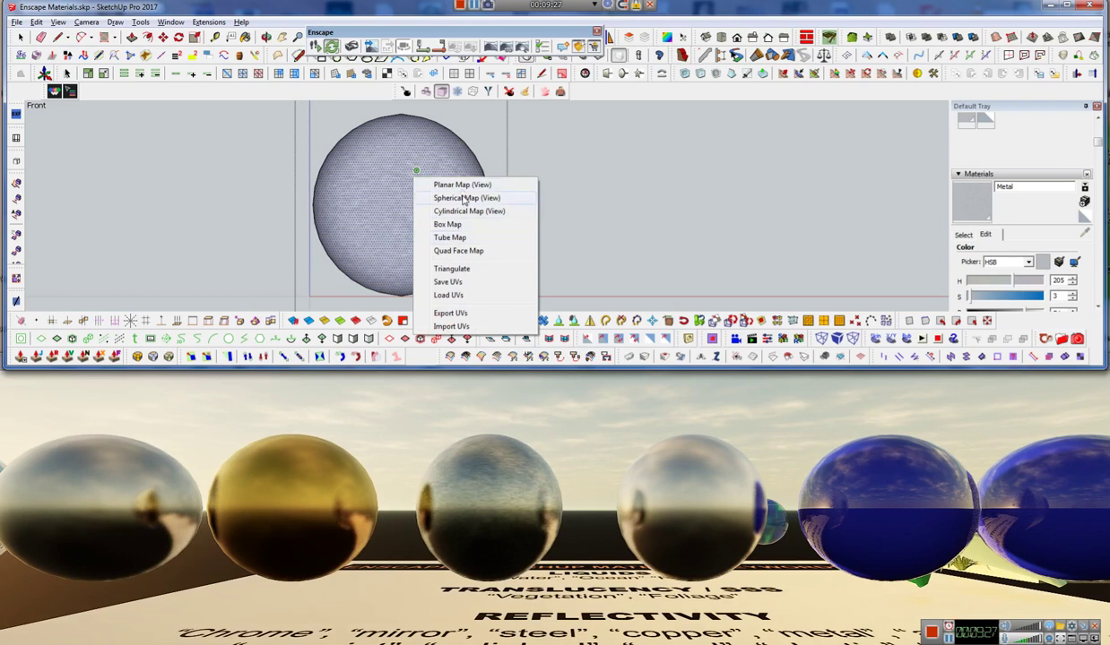
click(464, 198)
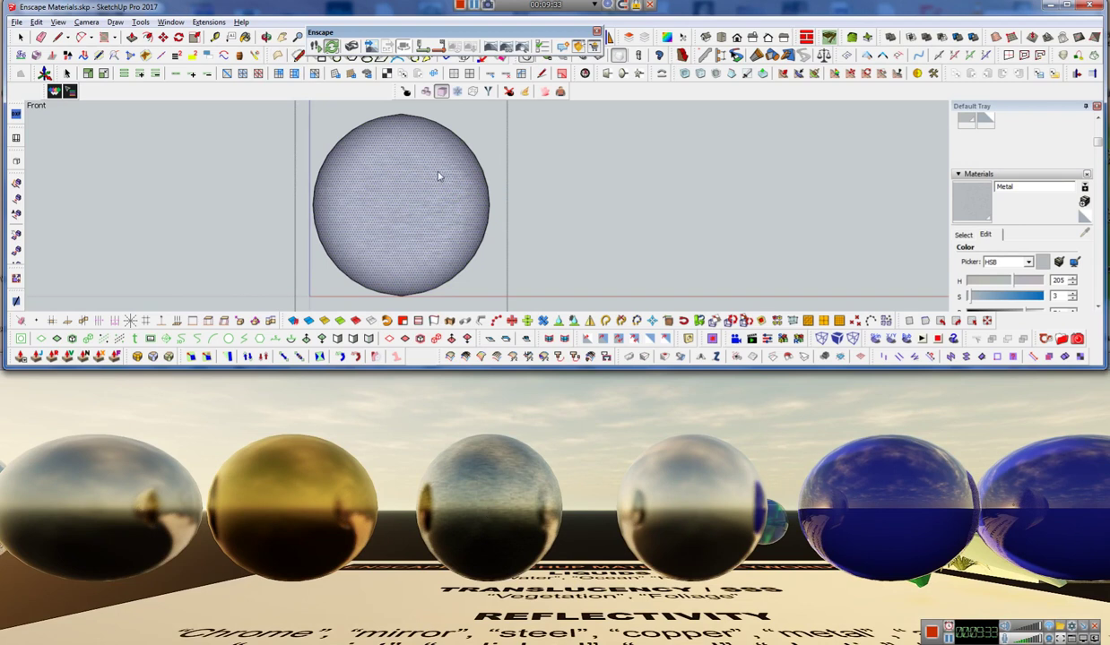
Examine the remapped brushed texture on the metal sphere up close in both the model and the render
mouse_move(384, 203)
middle_down()
mouse_move(449, 227)
mouse_move(483, 224)
mouse_move(453, 243)
mouse_move(404, 178)
mouse_move(407, 163)
middle_up()
scroll(427, 258, up, 5)
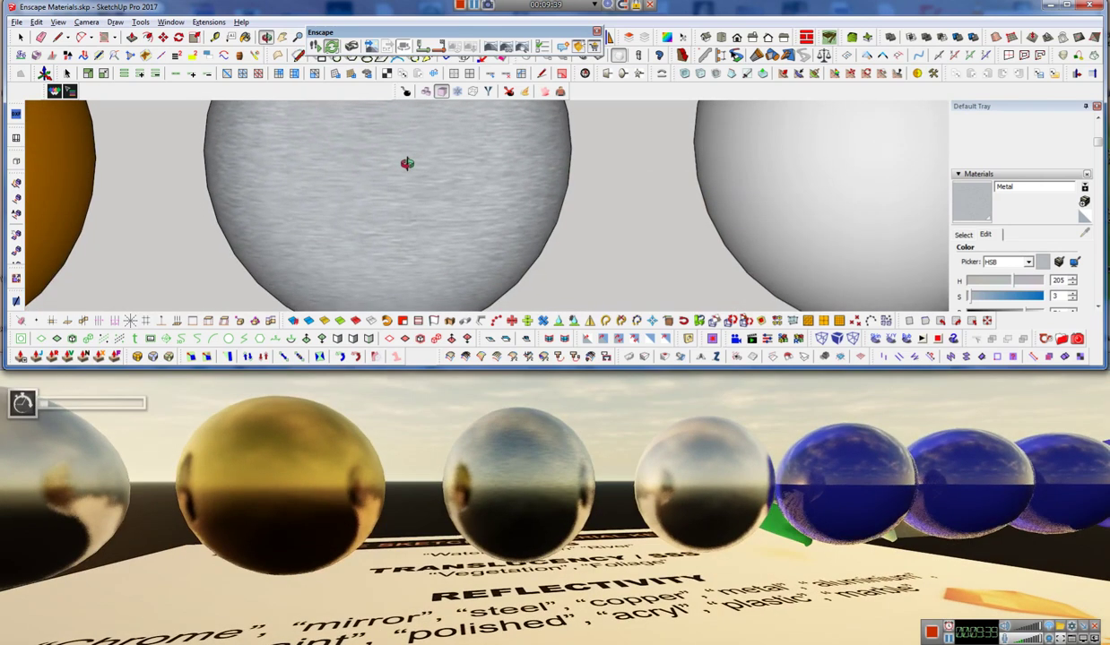
scroll(405, 174, up, 2)
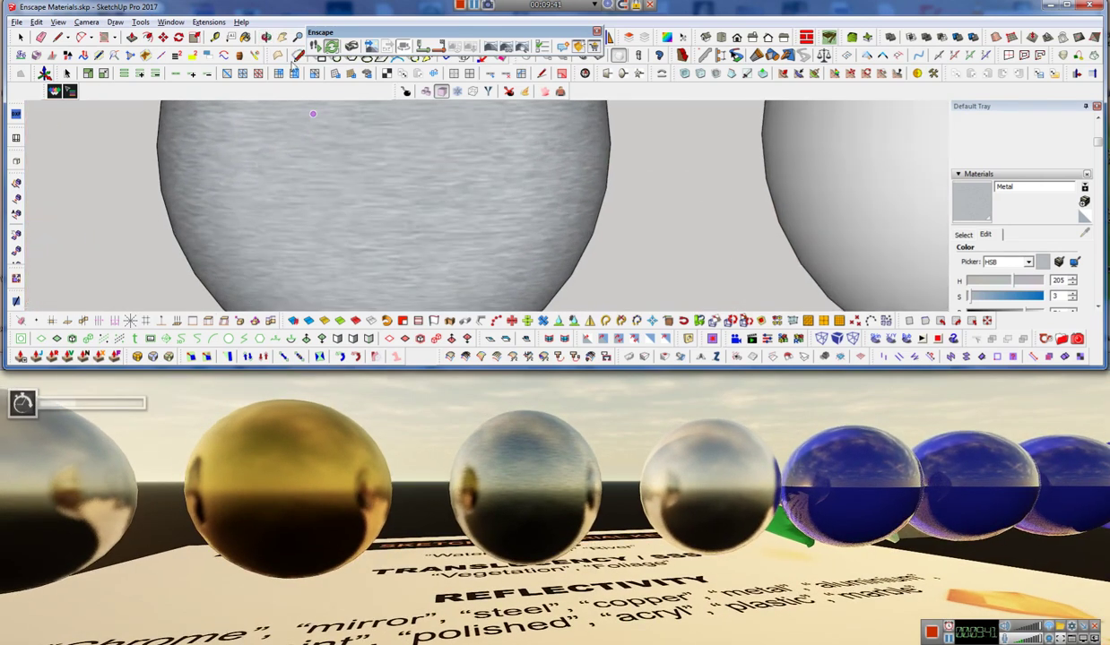
click(556, 497)
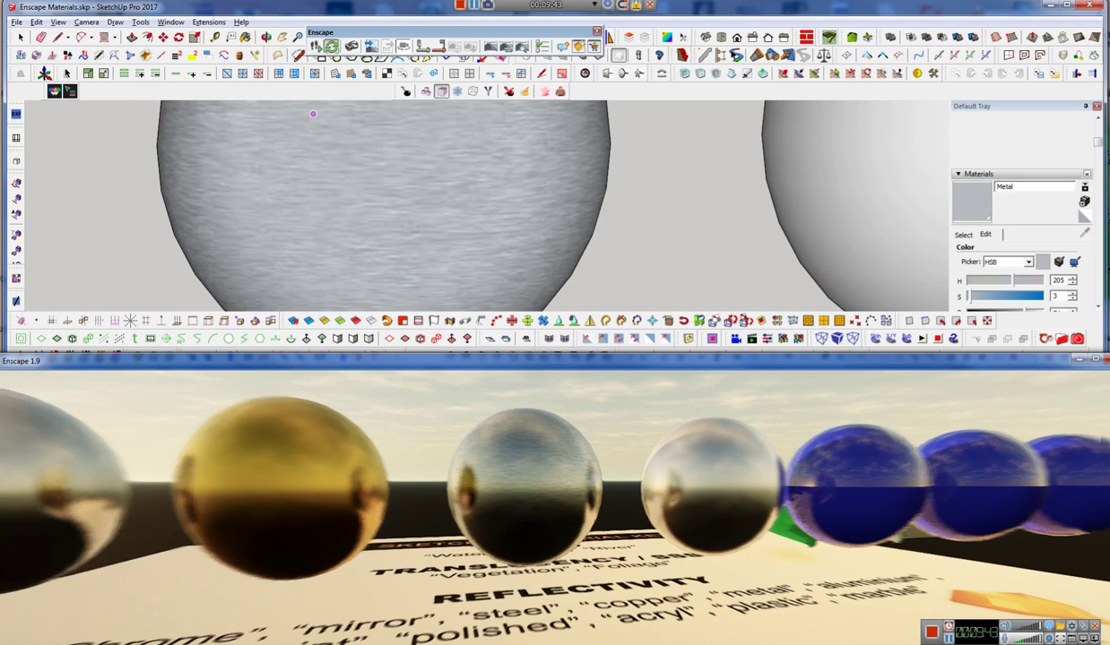
scroll(555, 497, up, 3)
scroll(556, 497, down, 2)
drag(543, 484, 516, 440)
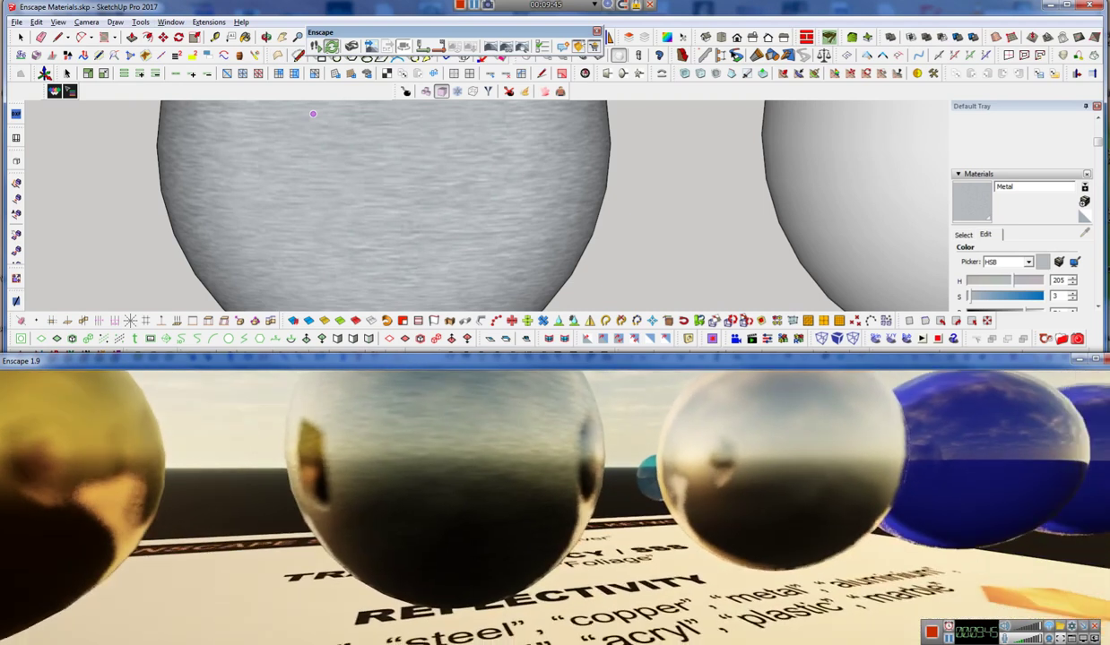
Examine the reflections on the white sphere, the blue spheres and the marble sphere along the rest of the row
click(454, 181)
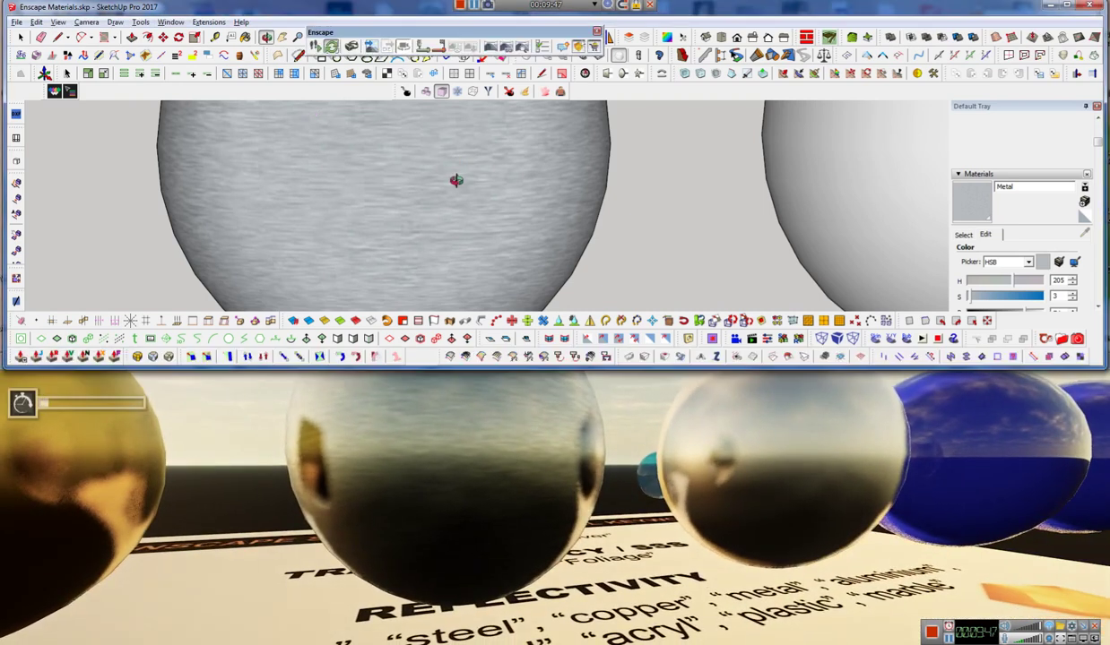
scroll(431, 240, down, 4)
mouse_move(647, 211)
middle_down()
mouse_move(587, 225)
mouse_move(634, 231)
middle_up()
click(768, 557)
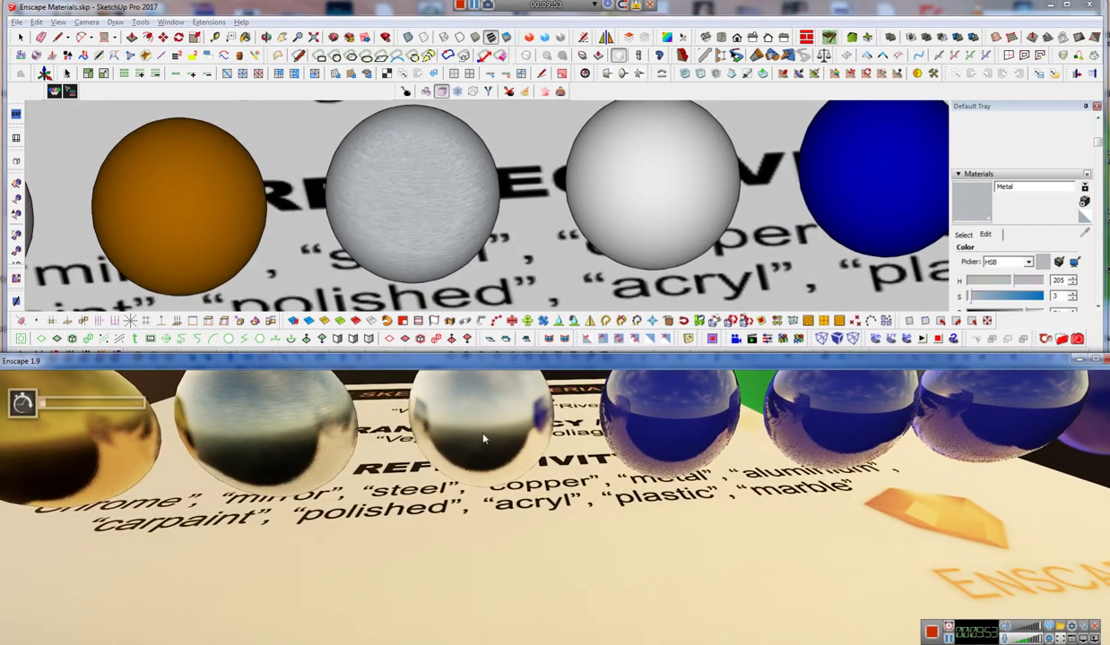
mouse_move(485, 436)
right_down()
mouse_move(488, 547)
mouse_move(488, 506)
mouse_move(536, 544)
right_up()
scroll(532, 549, up, 3)
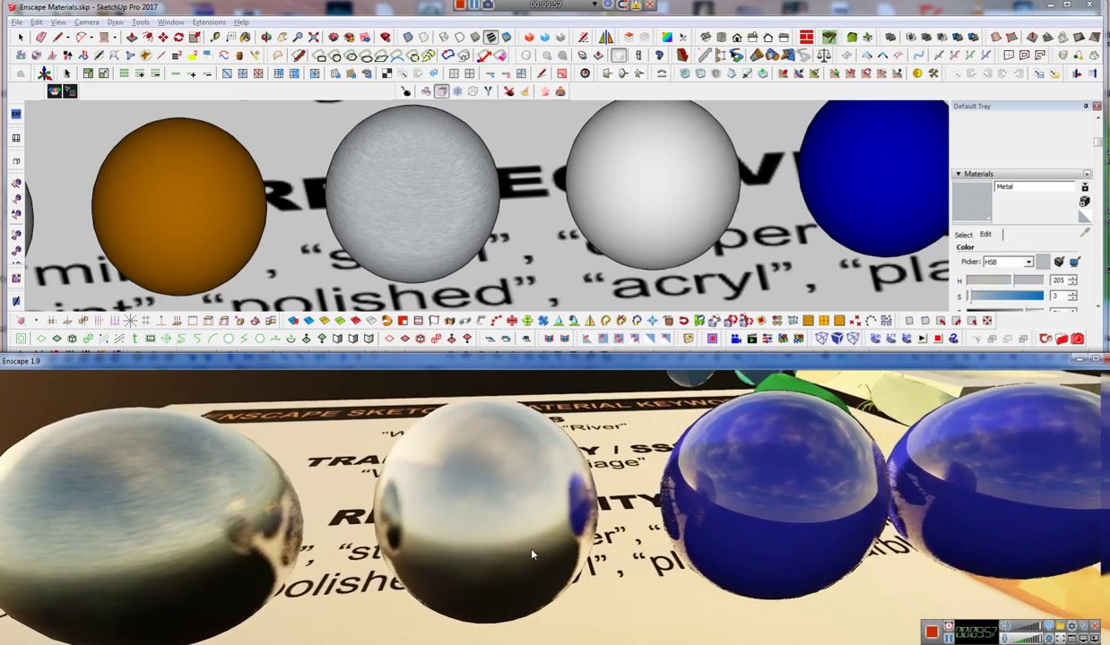
middle_drag(532, 549, 497, 550)
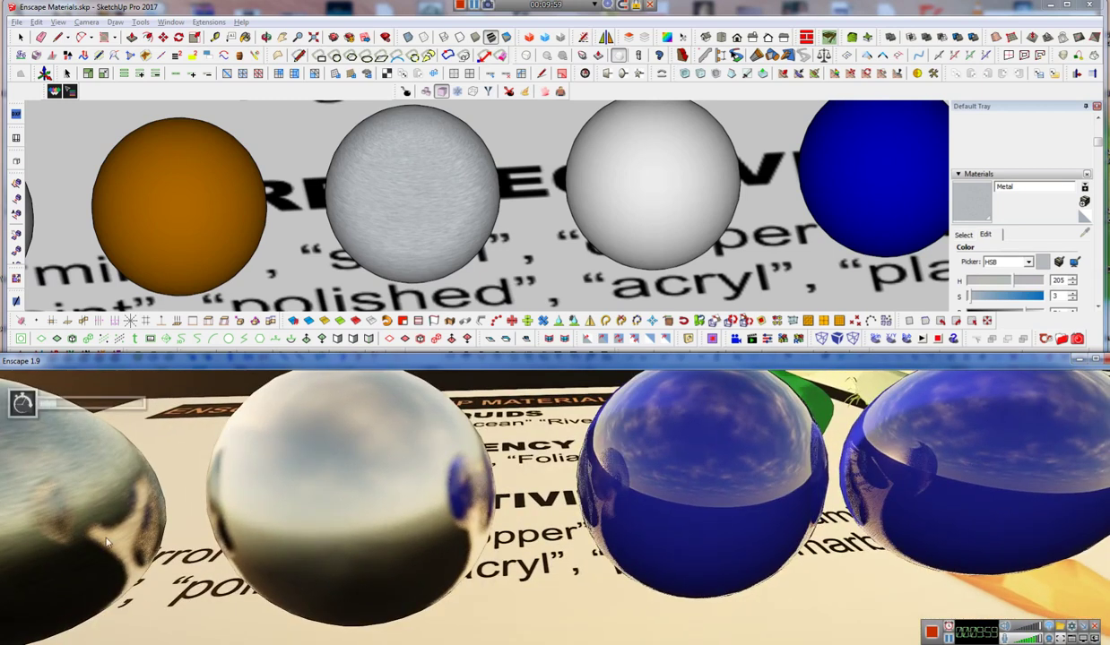
key(s)
key(d)
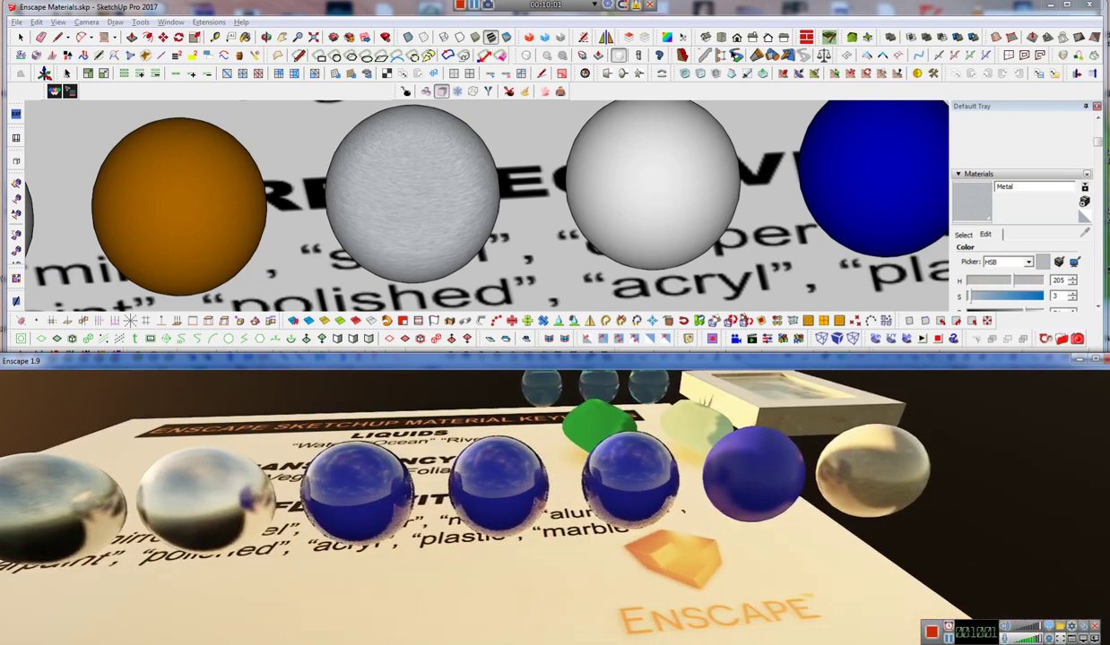
key(w)
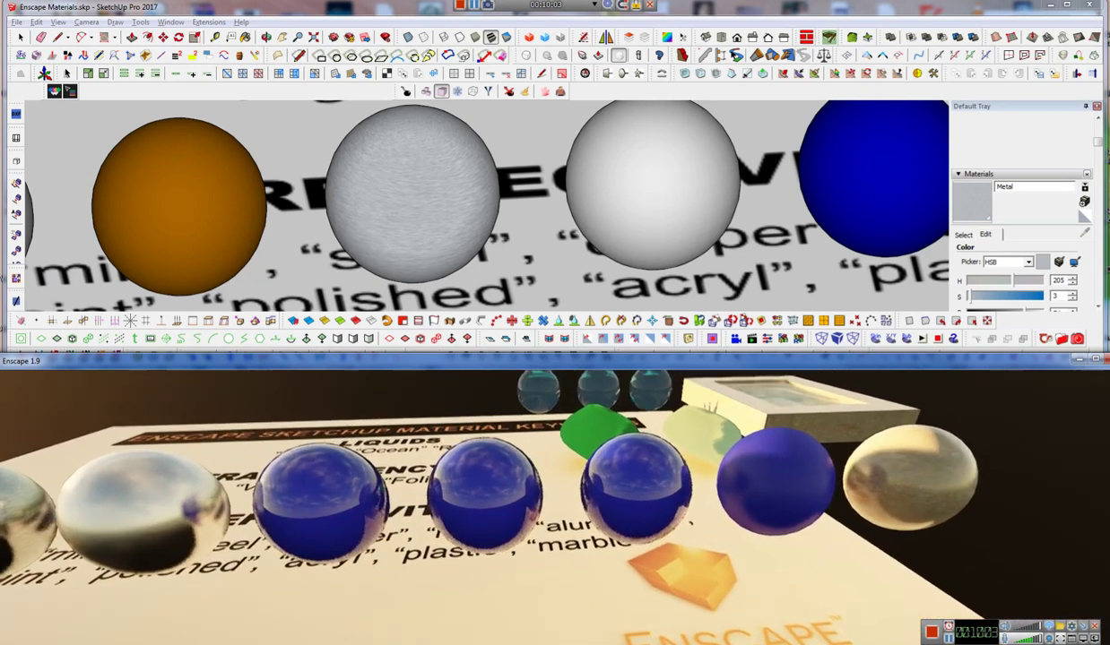
mouse_move(369, 617)
middle_down()
mouse_move(485, 512)
mouse_move(443, 549)
mouse_move(419, 536)
middle_up()
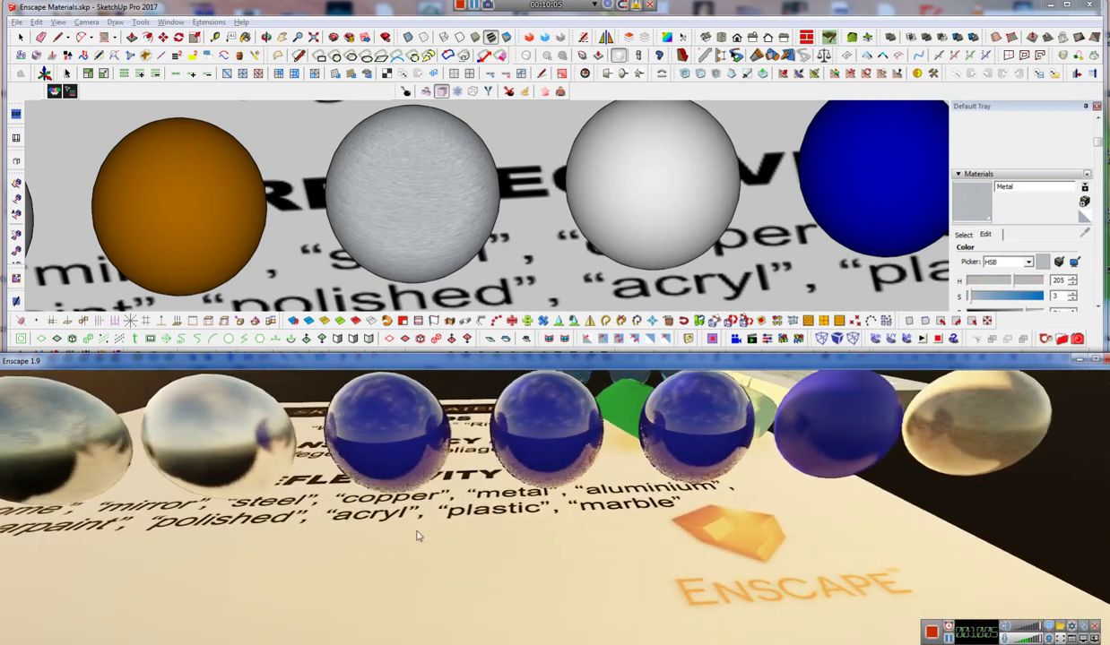
Examine the sky and floor reflections on the row of blue spheres, comparing the reflective ones with the matte one
middle_drag(602, 303, 632, 297)
shift+middle_drag(655, 230, 250, 250)
shift+middle_drag(718, 213, 399, 241)
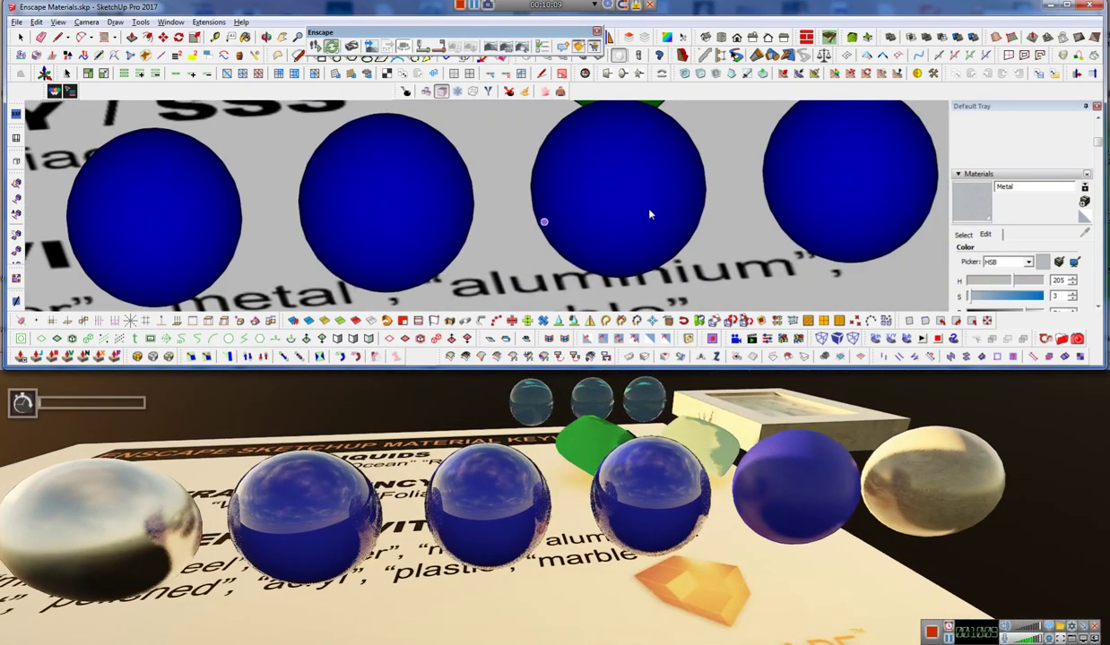
middle_drag(385, 503, 530, 429)
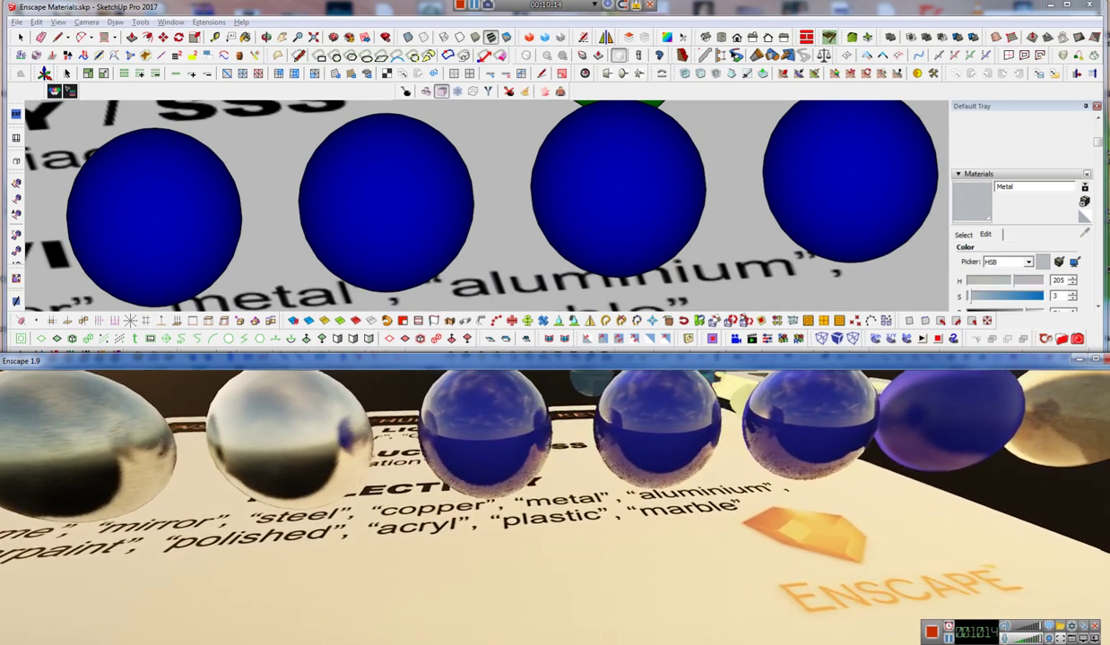
middle_drag(944, 429, 436, 483)
scroll(335, 524, up, 3)
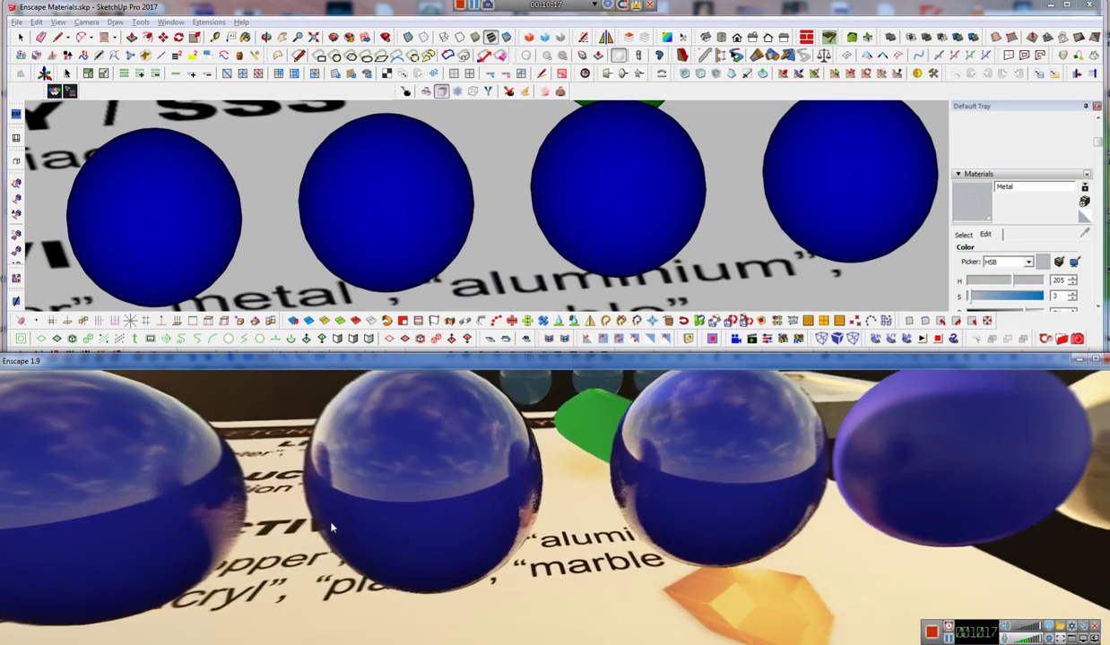
middle_drag(330, 525, 583, 565)
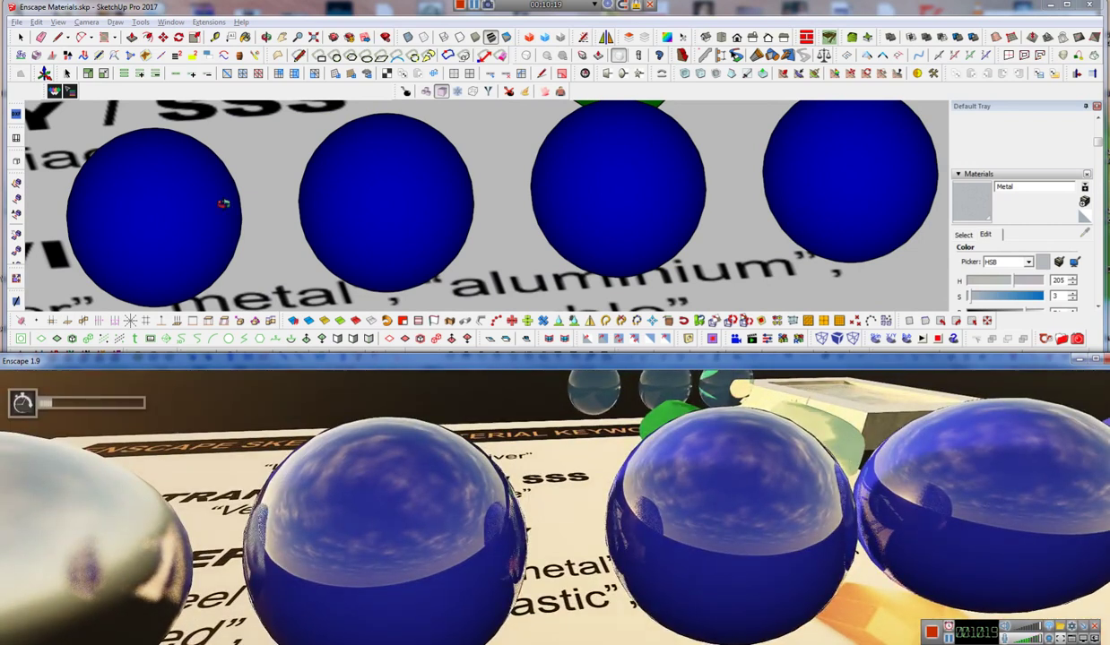
mouse_move(223, 204)
middle_down()
mouse_move(235, 160)
mouse_move(233, 169)
middle_up()
scroll(157, 176, up, 2)
mouse_move(167, 179)
shift+middle_down()
mouse_move(299, 179)
mouse_move(307, 159)
mouse_move(347, 185)
mouse_move(343, 206)
mouse_move(371, 206)
mouse_move(359, 181)
mouse_move(368, 104)
shift+middle_up()
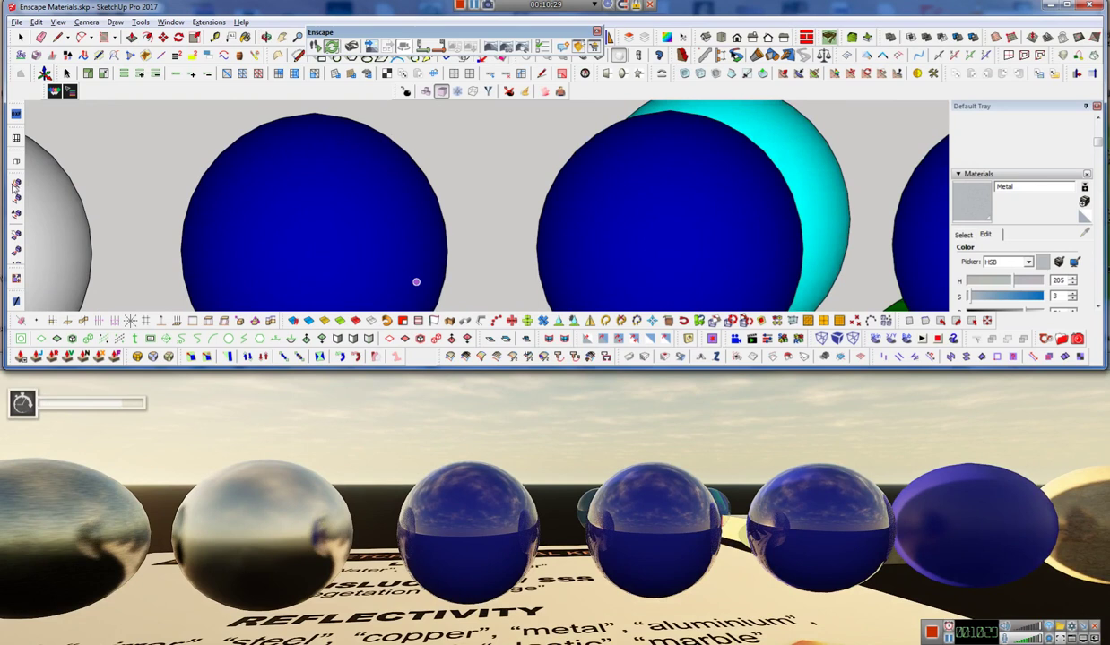
Examine the blue spheres and the marble sphere against the horizon from a low viewpoint
mouse_move(250, 214)
middle_down()
mouse_move(250, 194)
mouse_move(346, 289)
middle_up()
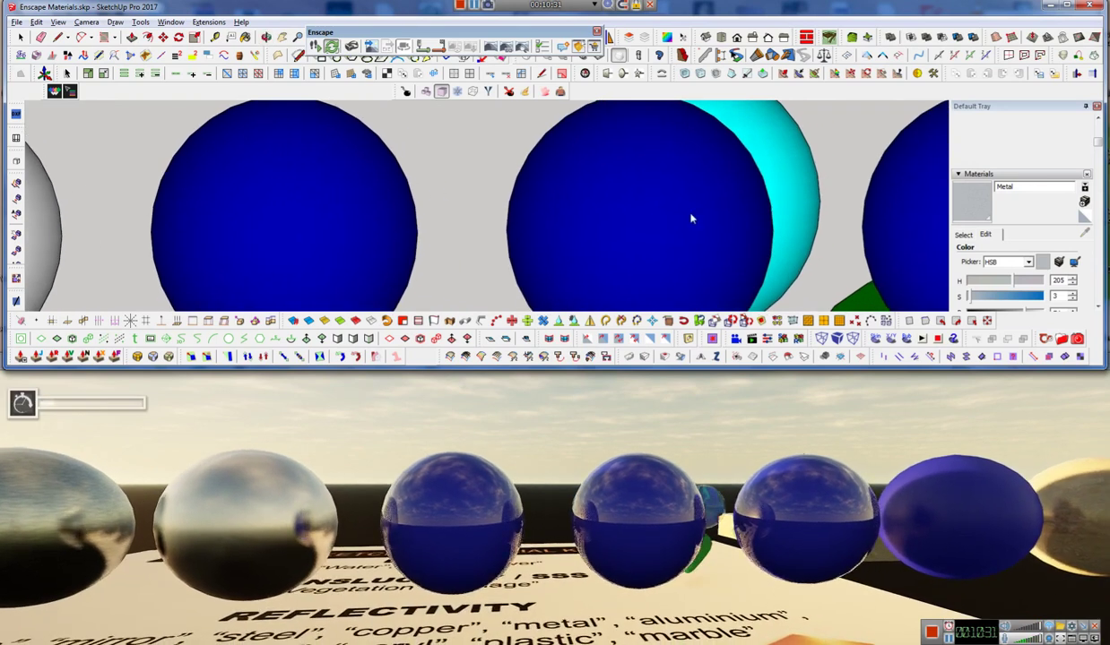
mouse_move(632, 207)
middle_down()
mouse_move(587, 188)
mouse_move(582, 163)
middle_up()
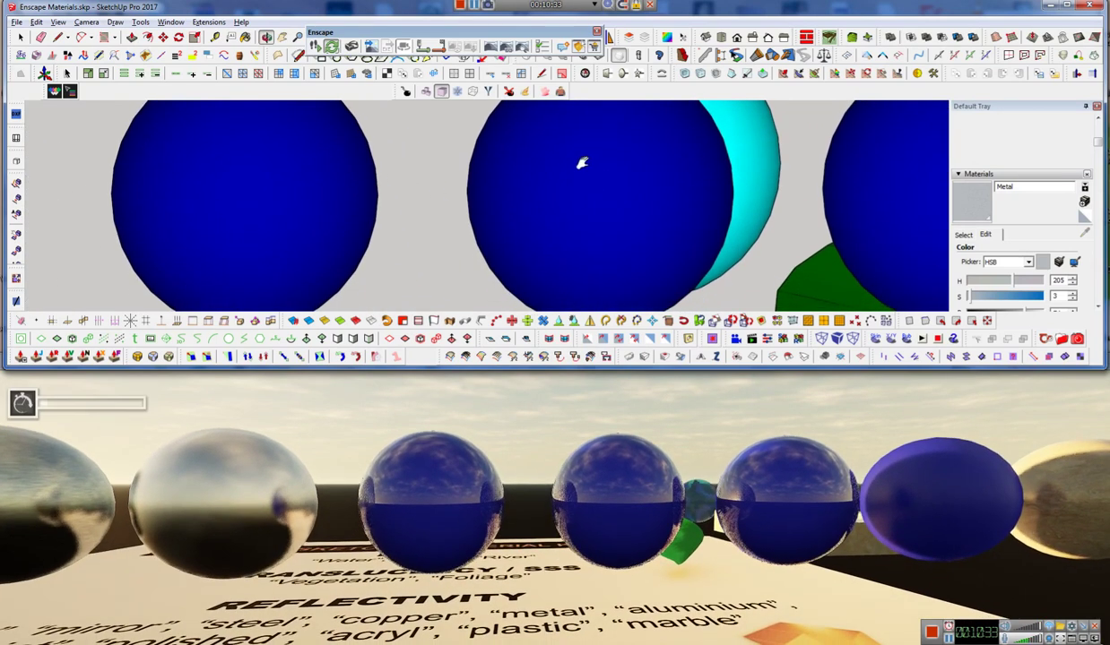
mouse_move(552, 244)
middle_down()
mouse_move(575, 230)
mouse_move(454, 266)
mouse_move(477, 210)
middle_up()
middle_drag(792, 240, 572, 235)
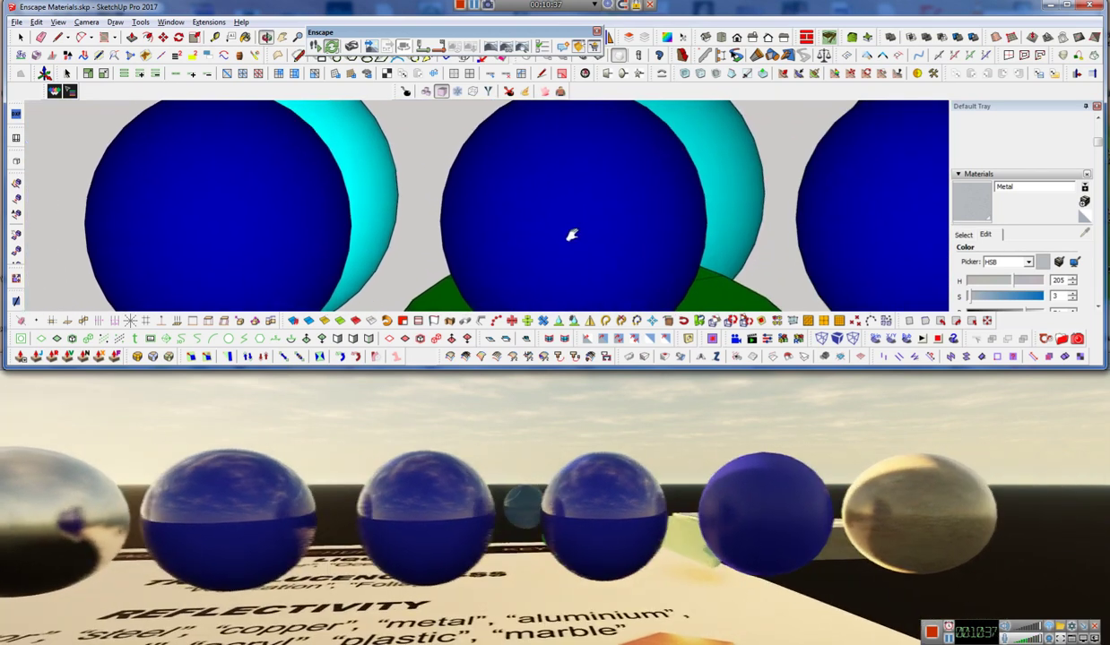
mouse_move(622, 266)
middle_down()
mouse_move(441, 245)
mouse_move(317, 272)
mouse_move(558, 214)
middle_up()
mouse_move(639, 217)
middle_down()
mouse_move(652, 220)
mouse_move(584, 181)
mouse_move(532, 191)
mouse_move(505, 216)
mouse_move(575, 235)
mouse_move(738, 215)
mouse_move(724, 224)
mouse_move(695, 193)
mouse_move(702, 204)
middle_up()
scroll(738, 215, up, 3)
scroll(702, 204, up, 3)
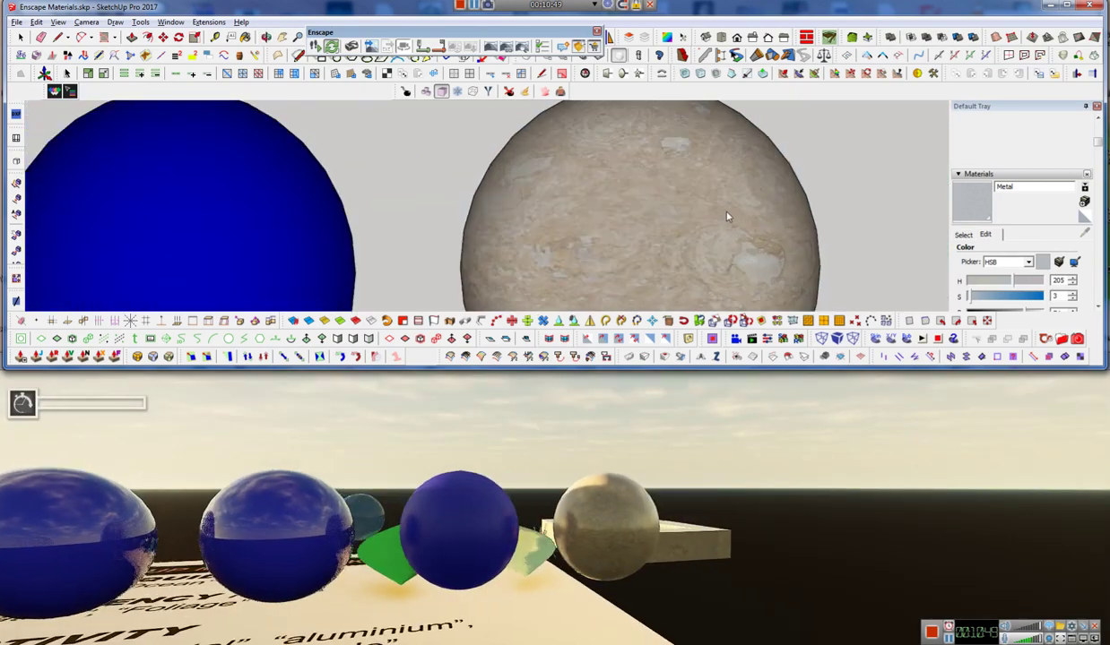
scroll(682, 245, down, 5)
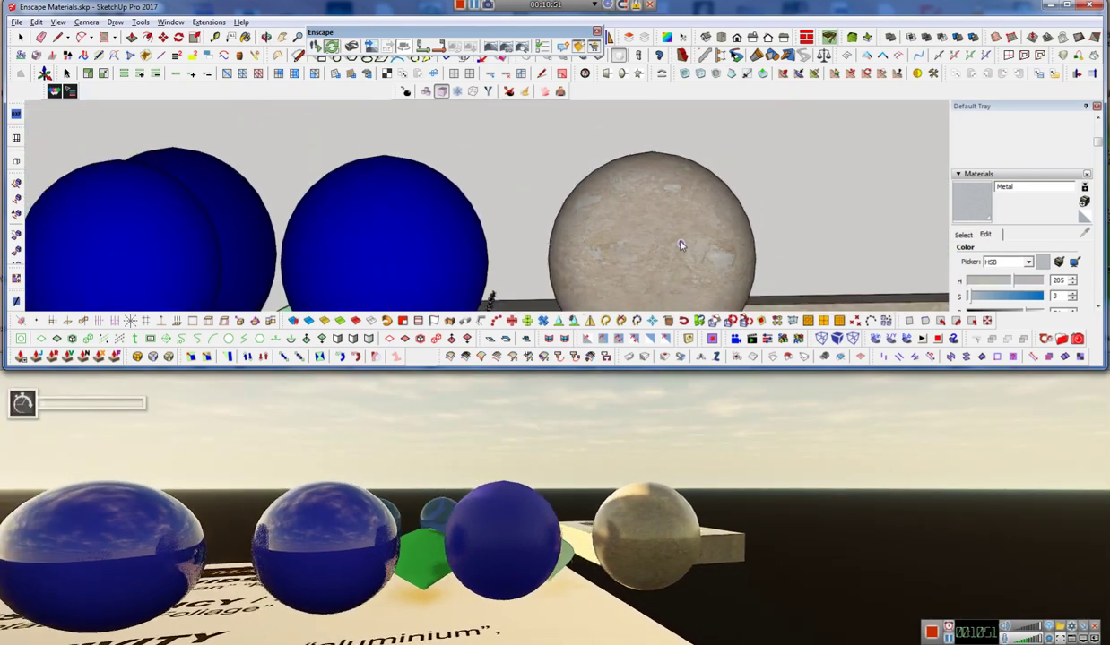
Examine the marble sphere and its blue neighbour from above in brighter sunlight
mouse_move(681, 245)
middle_down()
mouse_move(649, 317)
mouse_move(665, 448)
middle_up()
click(664, 448)
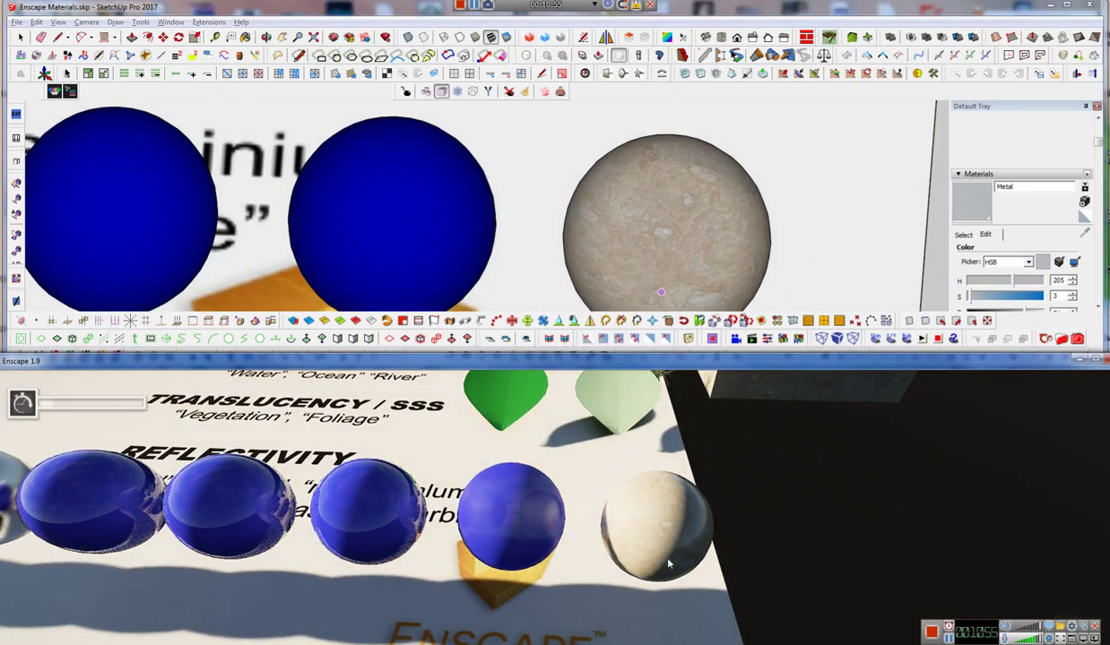
mouse_move(659, 543)
middle_down()
mouse_move(800, 536)
mouse_move(647, 536)
middle_up()
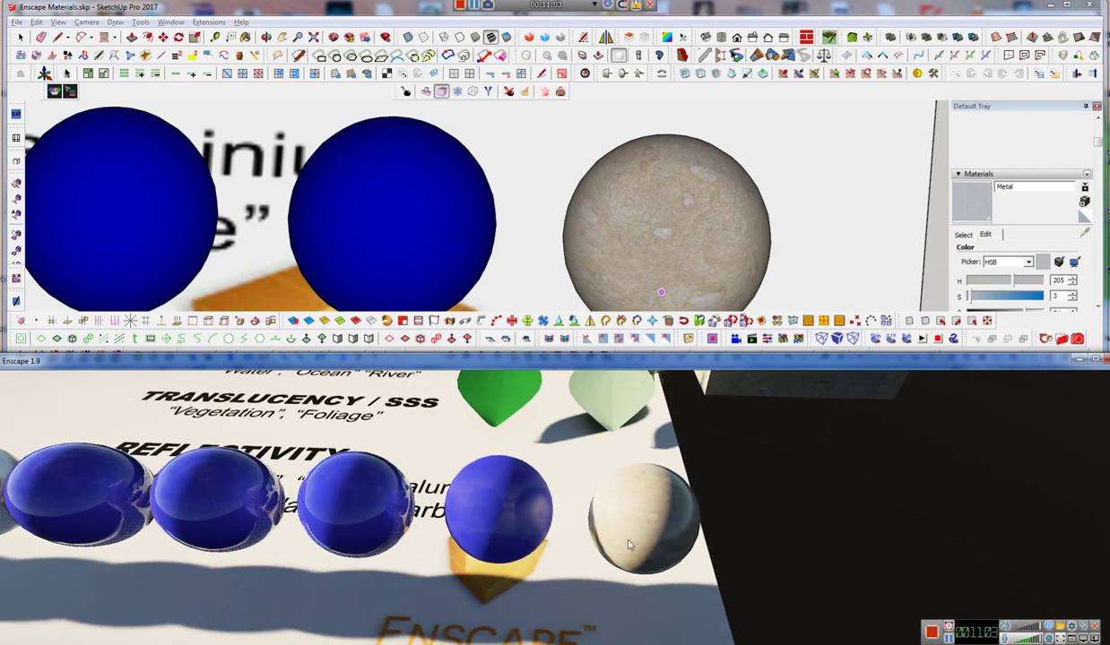
mouse_move(681, 224)
middle_down()
mouse_move(738, 213)
mouse_move(557, 257)
mouse_move(595, 256)
mouse_move(597, 228)
middle_up()
scroll(704, 192, down, 4)
scroll(587, 228, up, 2)
scroll(580, 229, up, 2)
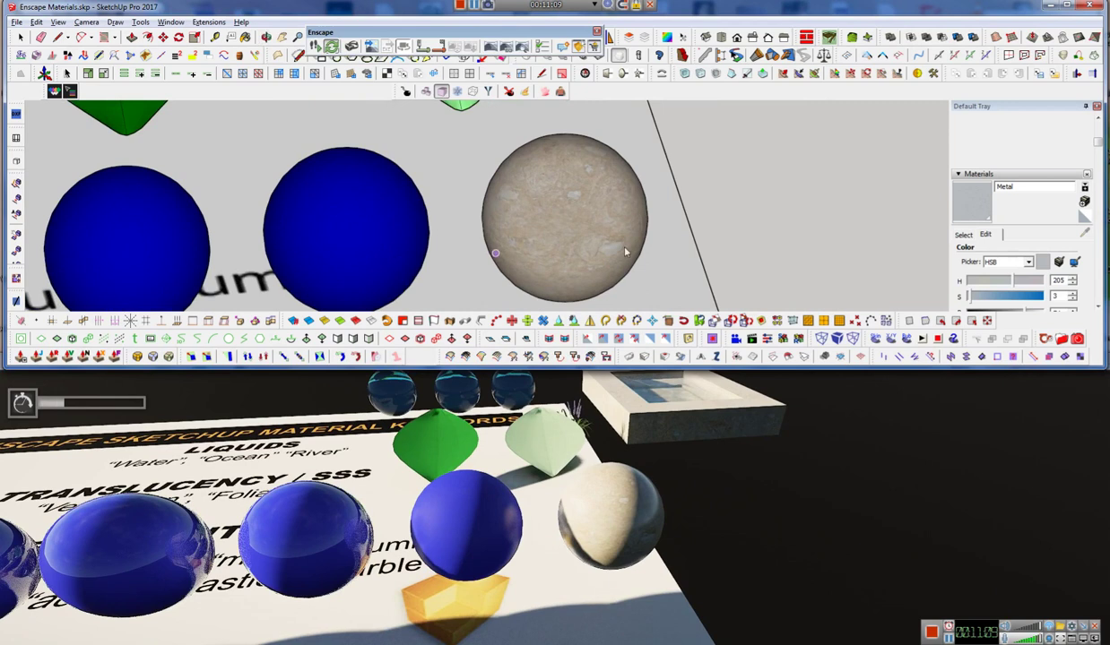
mouse_move(519, 212)
middle_down()
mouse_move(520, 186)
mouse_move(574, 187)
middle_up()
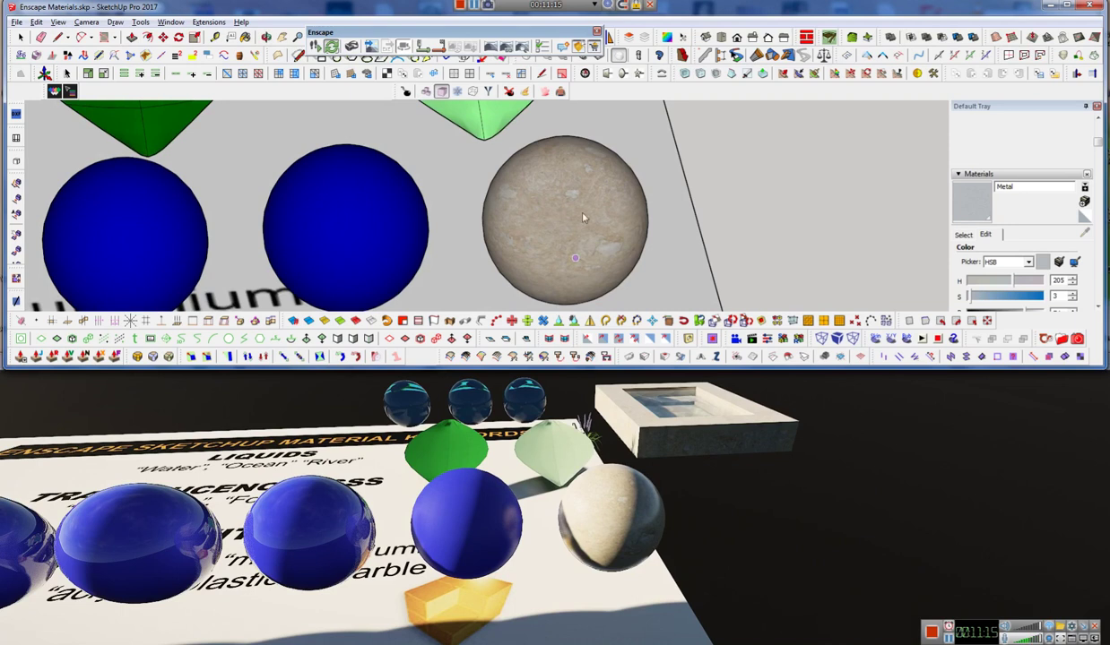
scroll(591, 175, down, 3)
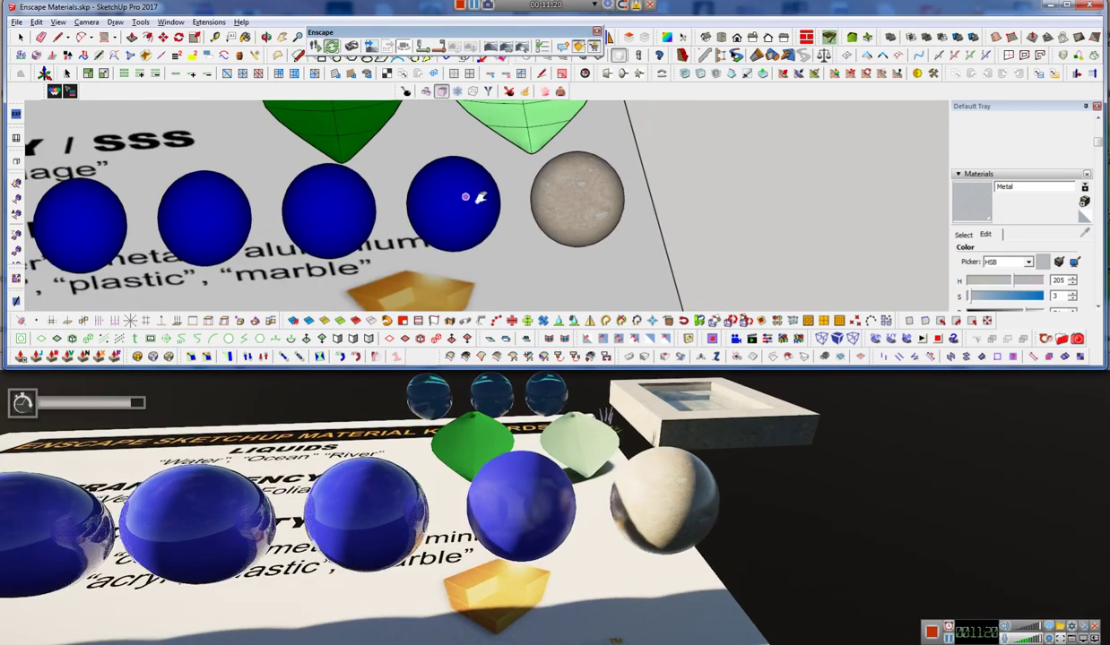
Compare the reflectivity of the blue and marble spheres with the metallic ones along the whole row in sunlight
shift+middle_drag(481, 197, 540, 186)
scroll(617, 190, down, 2)
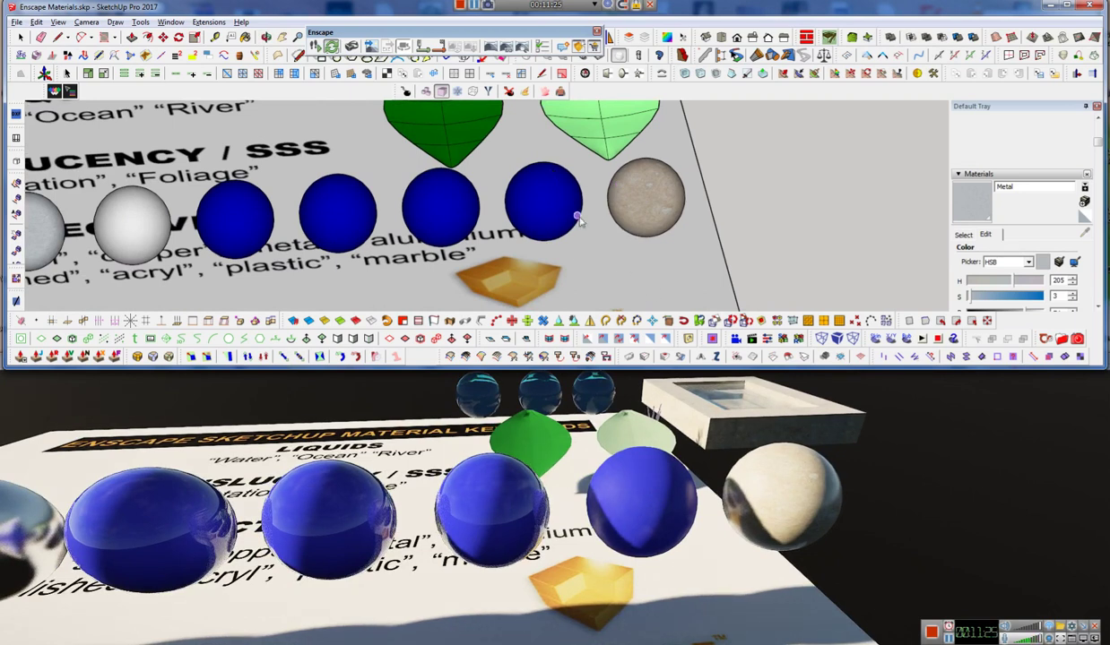
scroll(578, 219, down, 3)
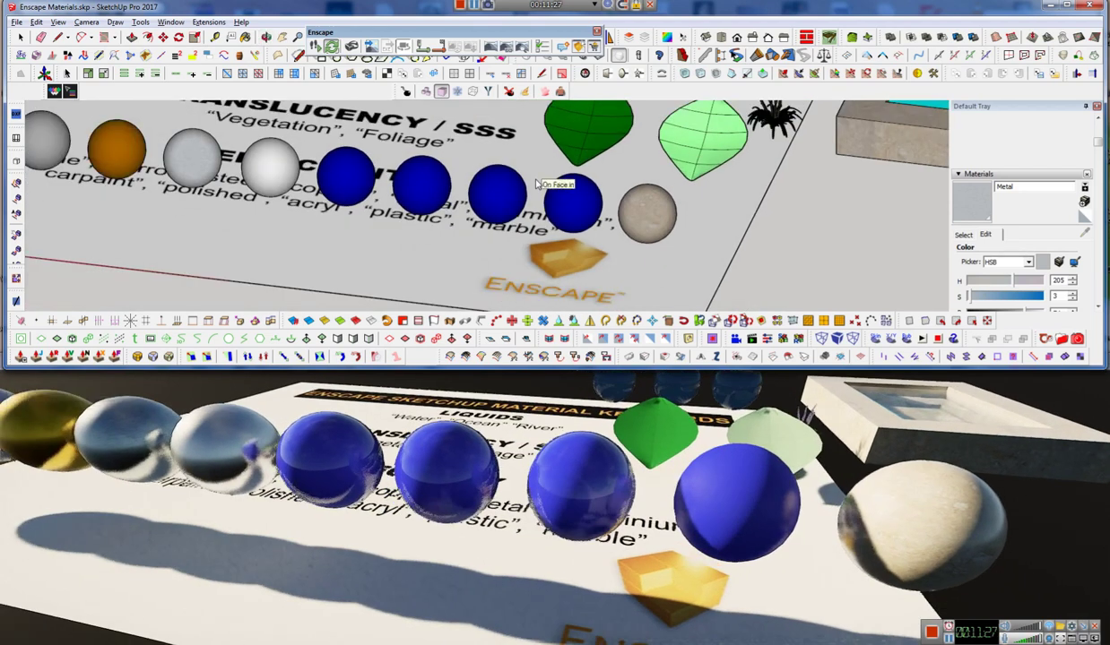
scroll(536, 184, up, 5)
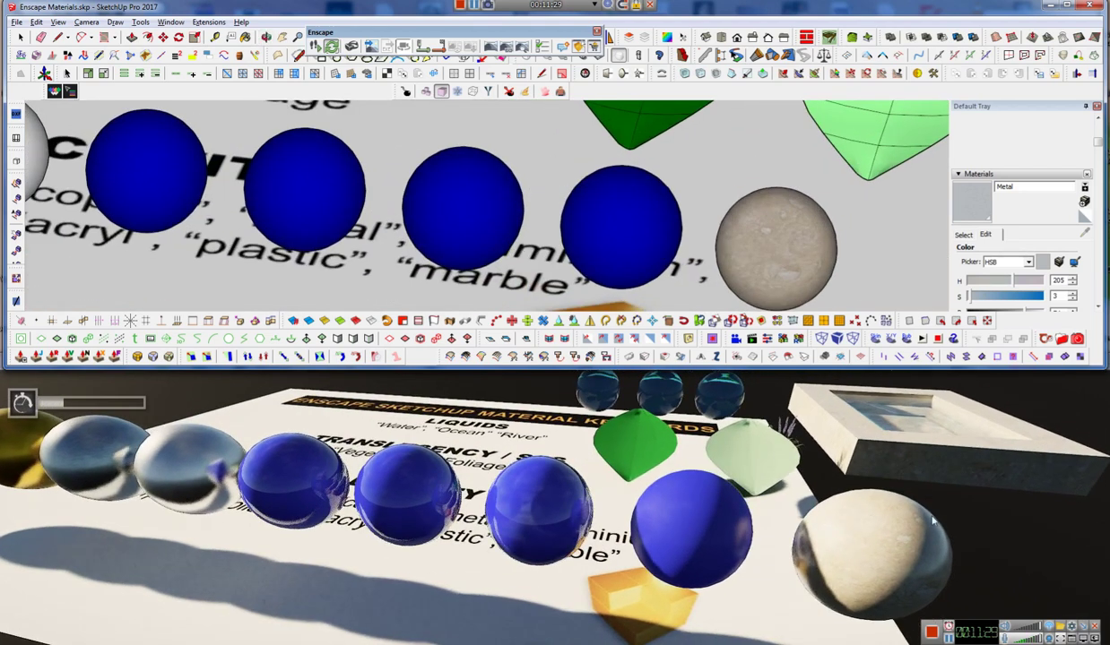
shift+middle_drag(592, 262, 507, 264)
scroll(598, 241, up, 2)
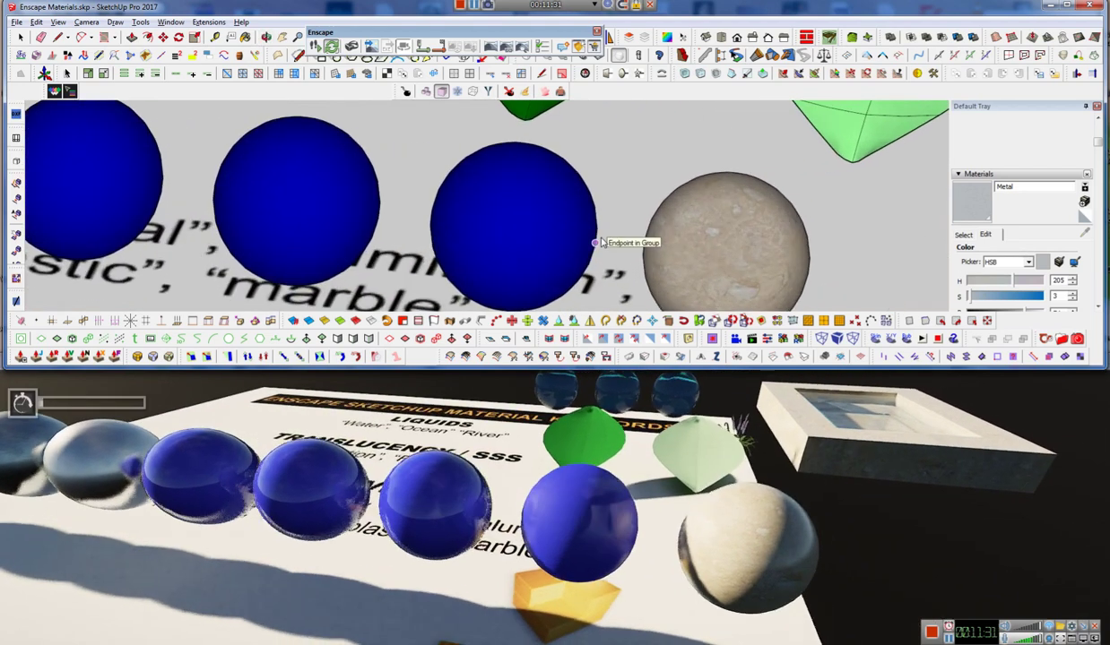
scroll(599, 242, down, 2)
scroll(599, 240, down, 6)
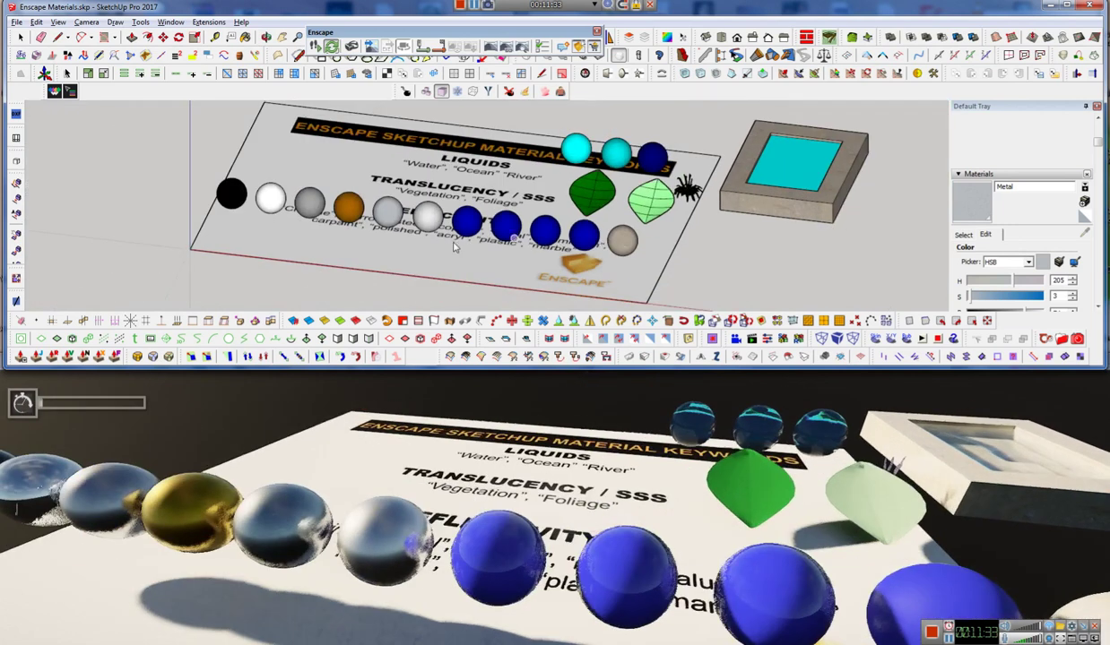
Choose Metal Corrugated Shiny from the Metal material collection, open the copper sphere for editing and paint it with that material
mouse_move(456, 249)
middle_down()
mouse_move(480, 275)
mouse_move(516, 221)
middle_up()
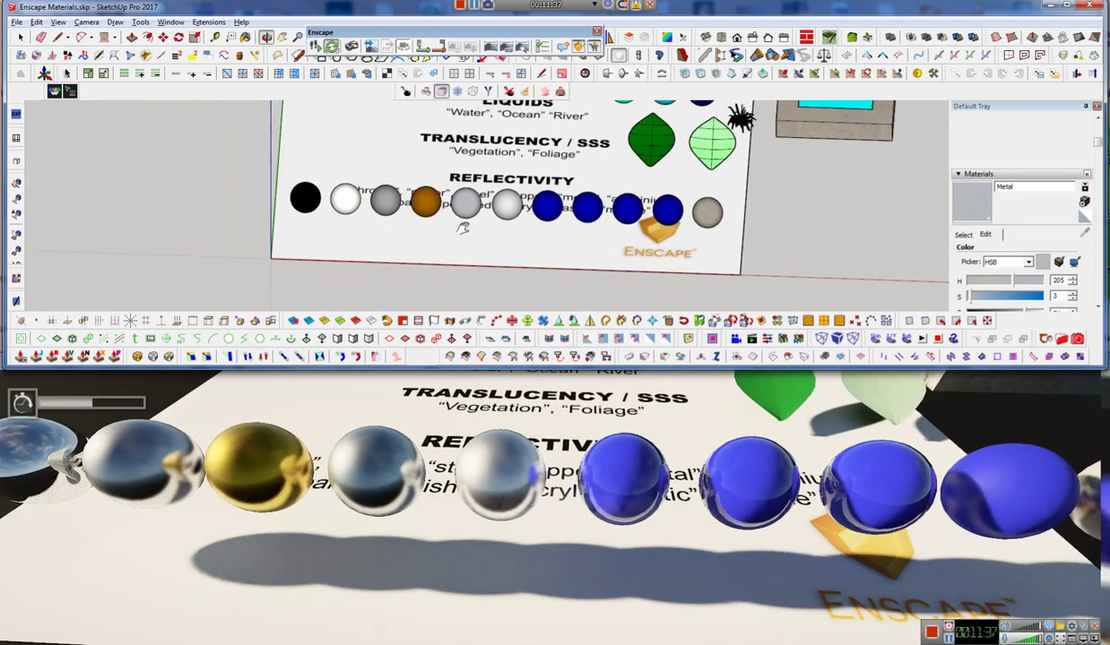
middle_drag(390, 214, 426, 215)
scroll(431, 213, up, 8)
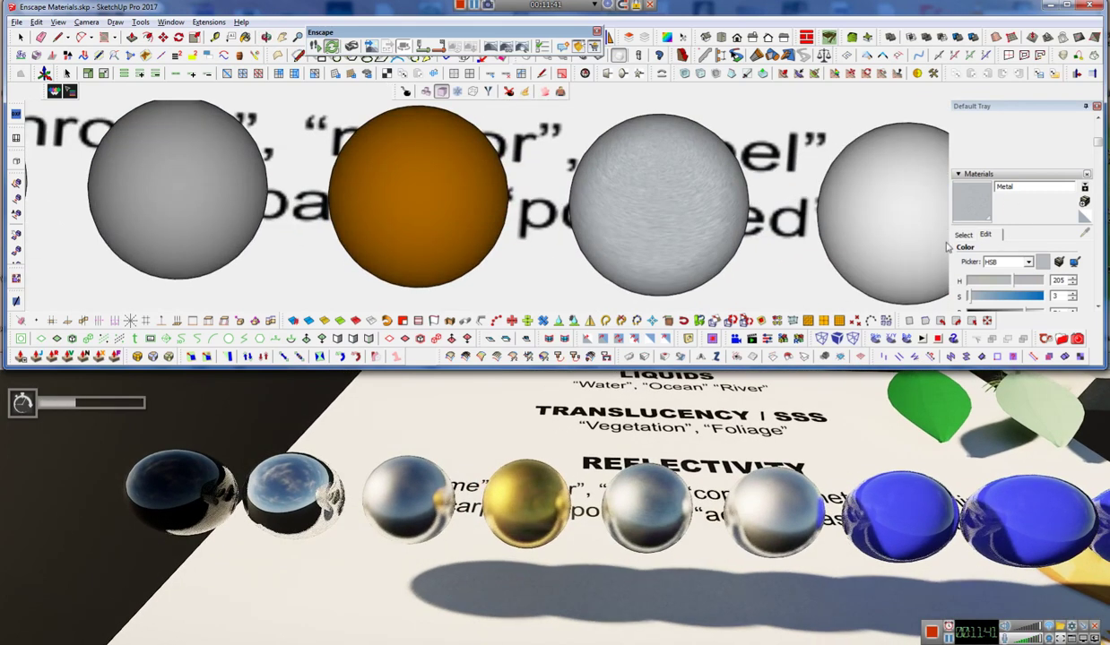
click(962, 235)
click(1018, 254)
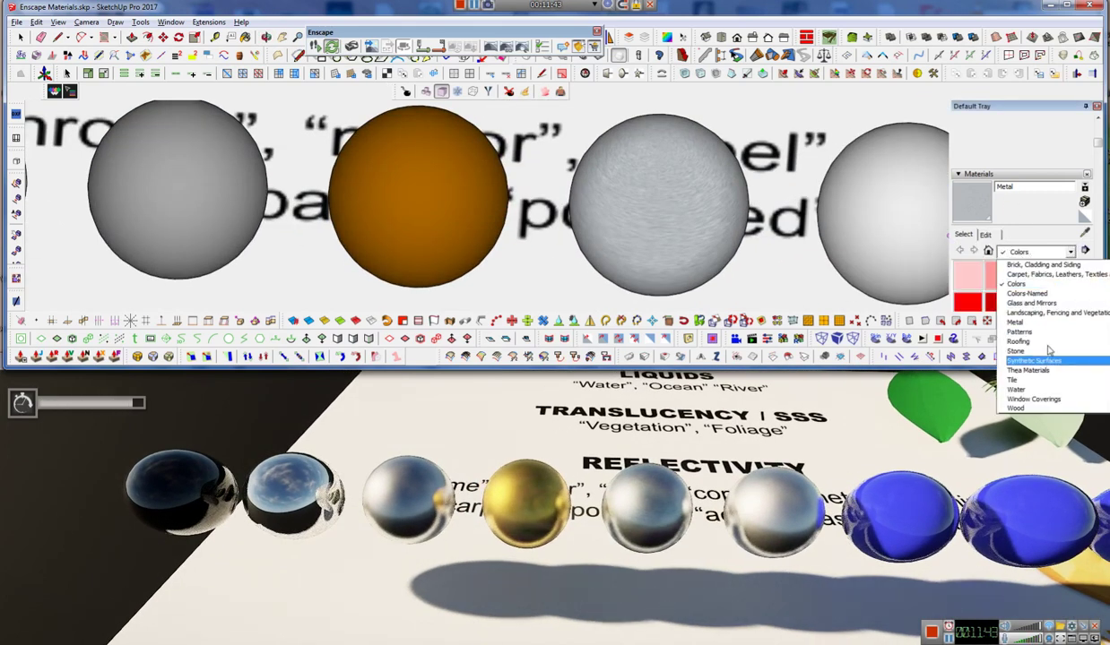
click(1052, 322)
scroll(1053, 288, down, 2)
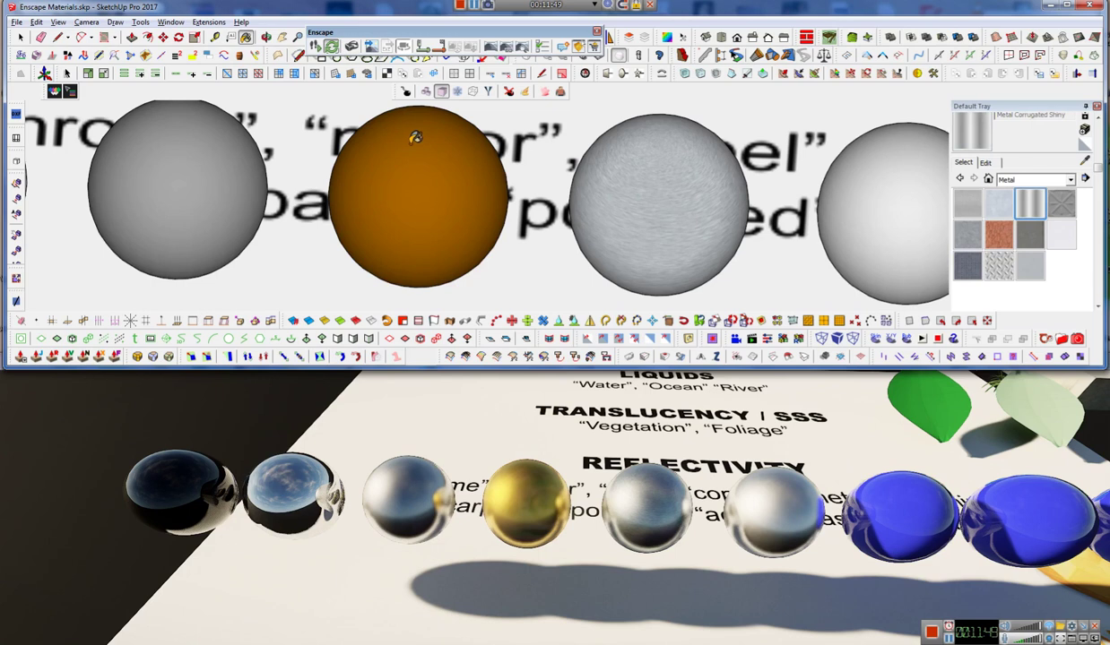
double_click(395, 179)
key(b)
click(418, 171)
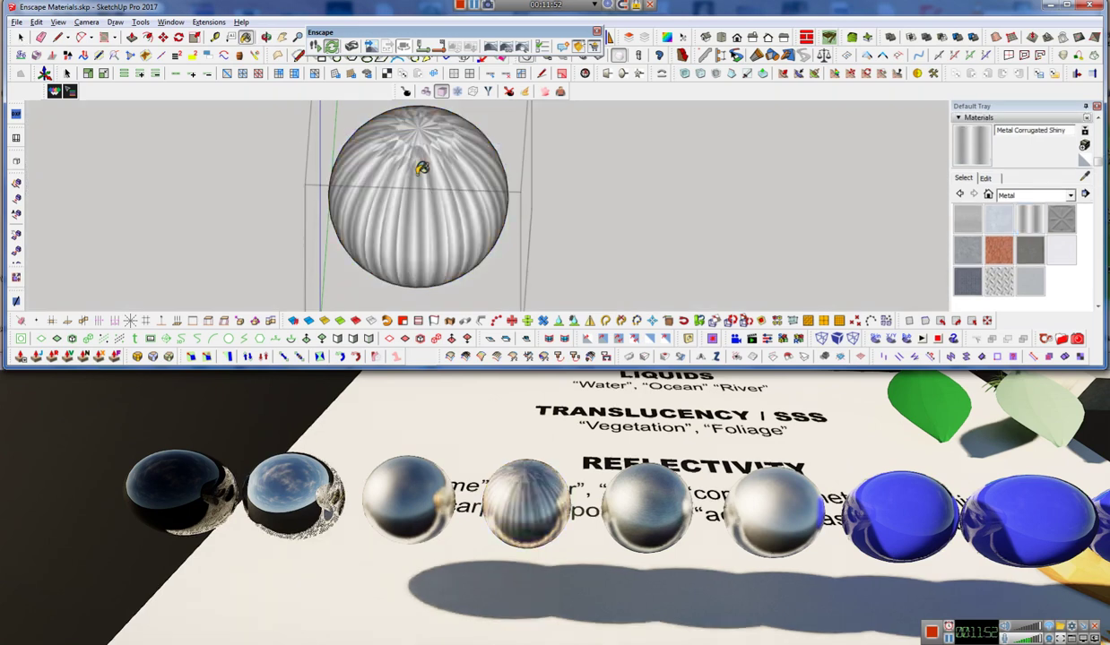
Switch to the Front view, select the corrugated sphere's faces and try to apply a UV map projected from that view
scroll(423, 170, down, 5)
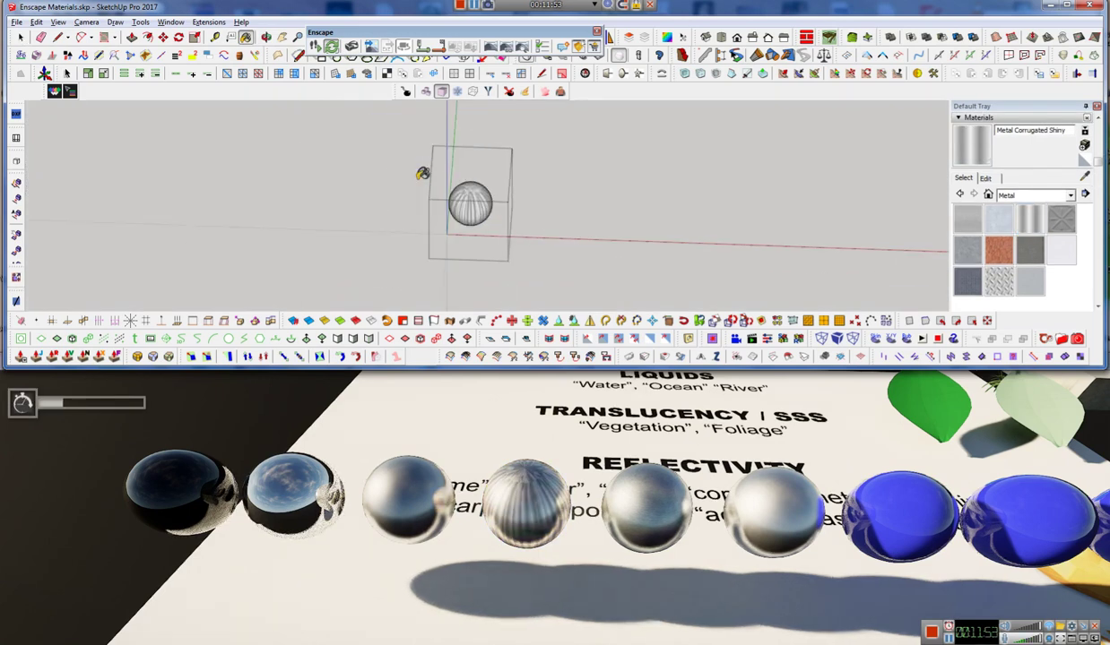
click(736, 38)
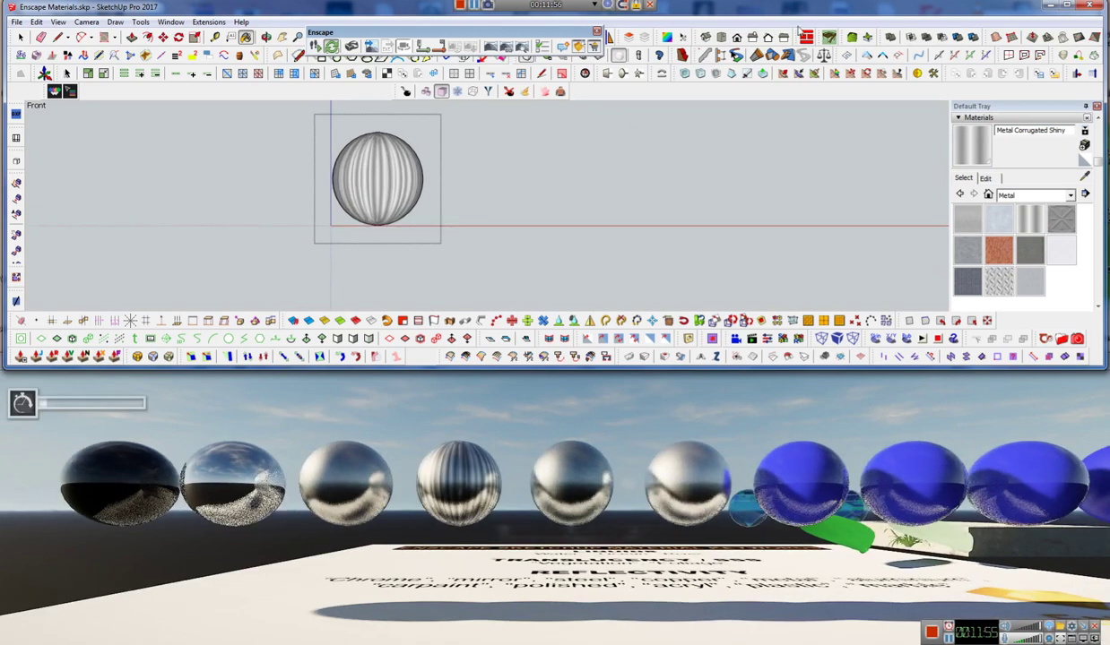
right_click(371, 190)
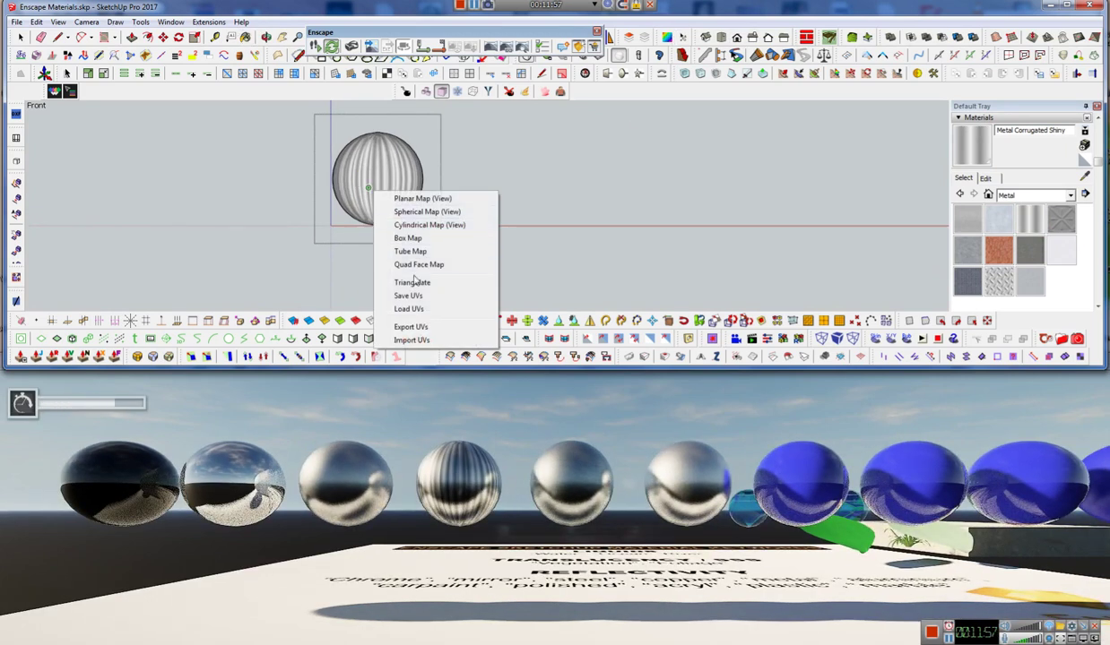
click(418, 213)
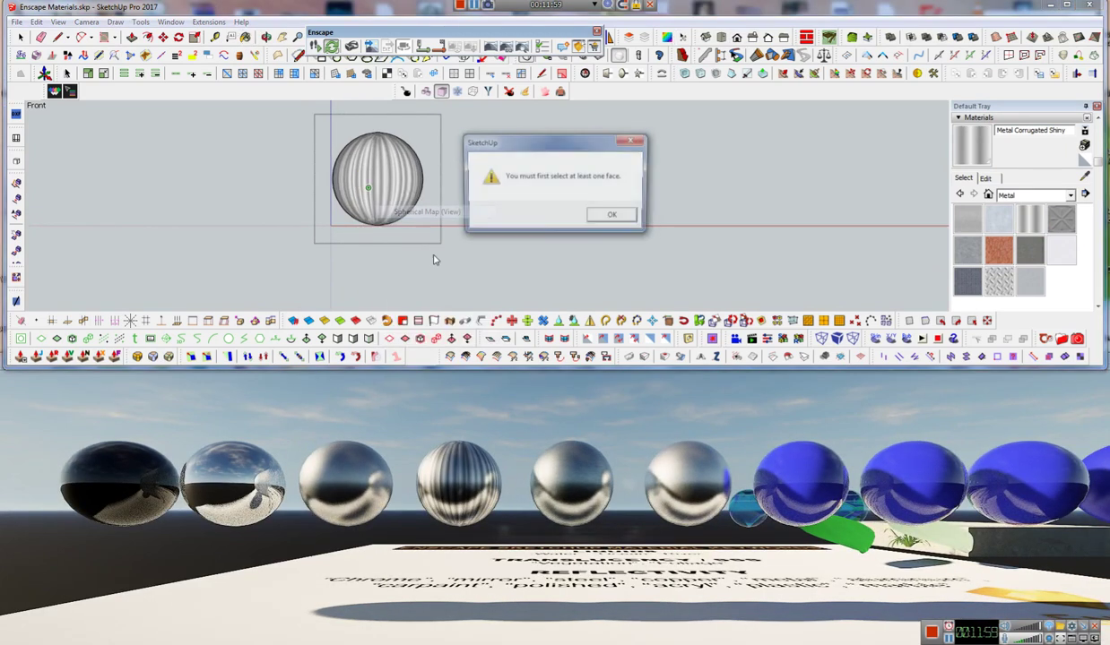
click(605, 217)
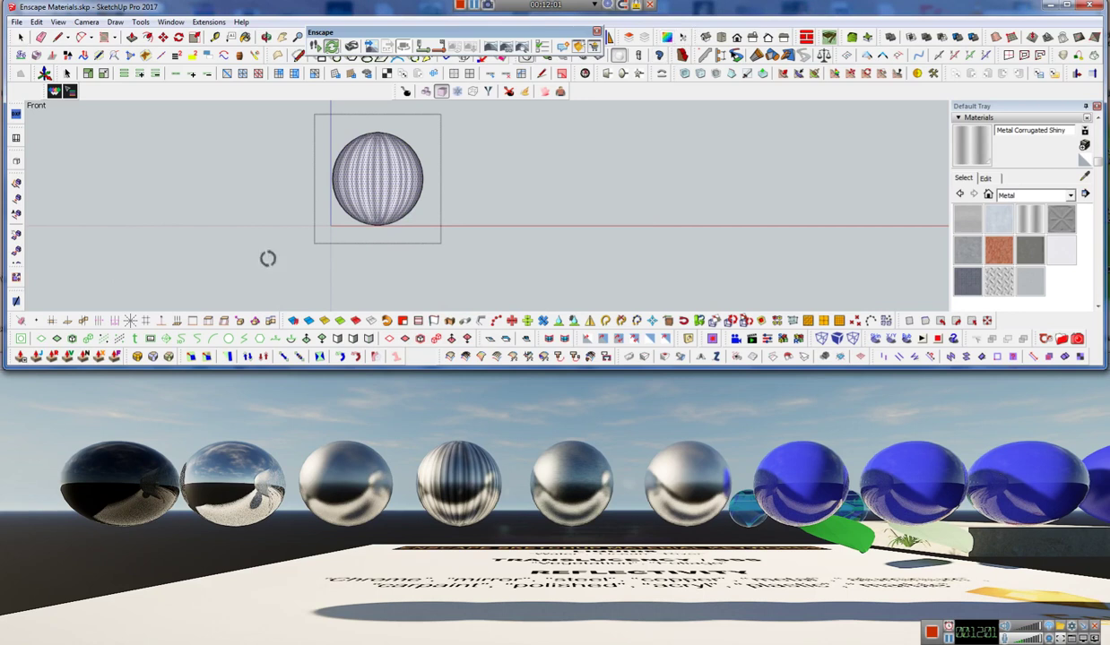
right_click(371, 180)
click(422, 223)
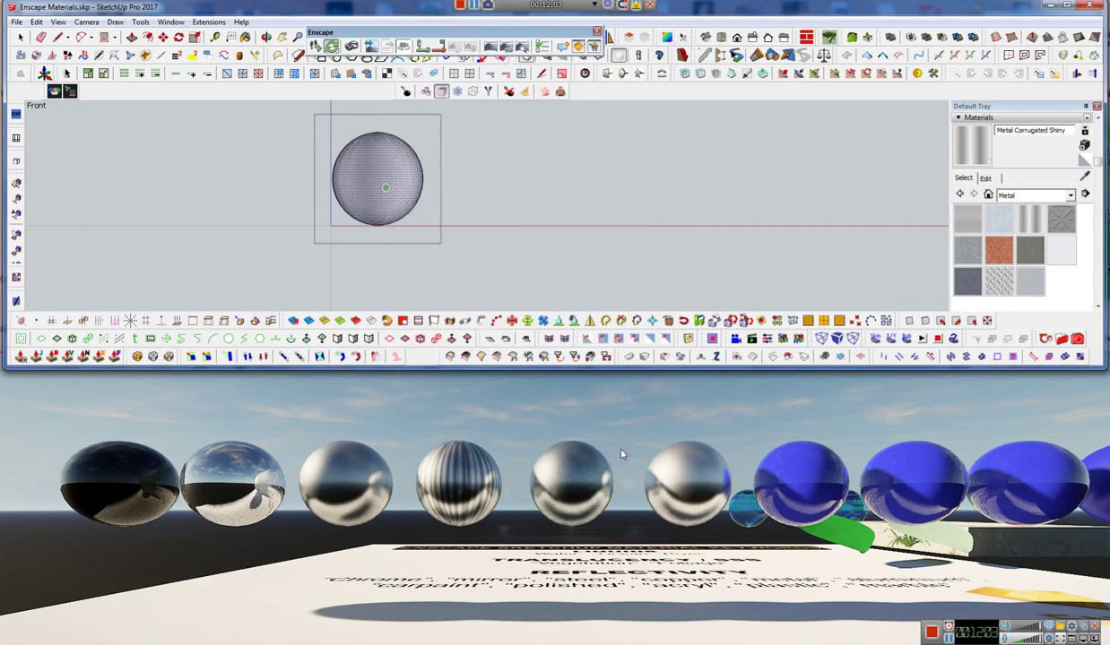
Repaint the sphere's selected faces with Metal Corrugated Shiny and inspect the striped reflections in the render
scroll(403, 190, up, 5)
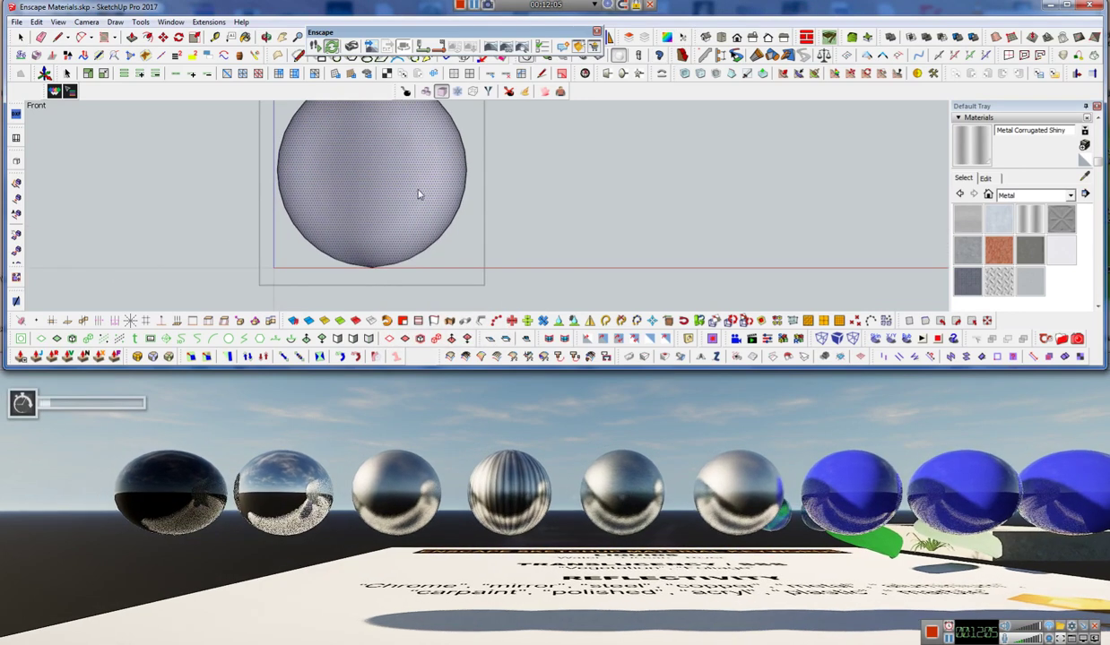
mouse_move(418, 194)
middle_down()
mouse_move(496, 267)
mouse_move(527, 347)
mouse_move(488, 356)
mouse_move(513, 348)
middle_up()
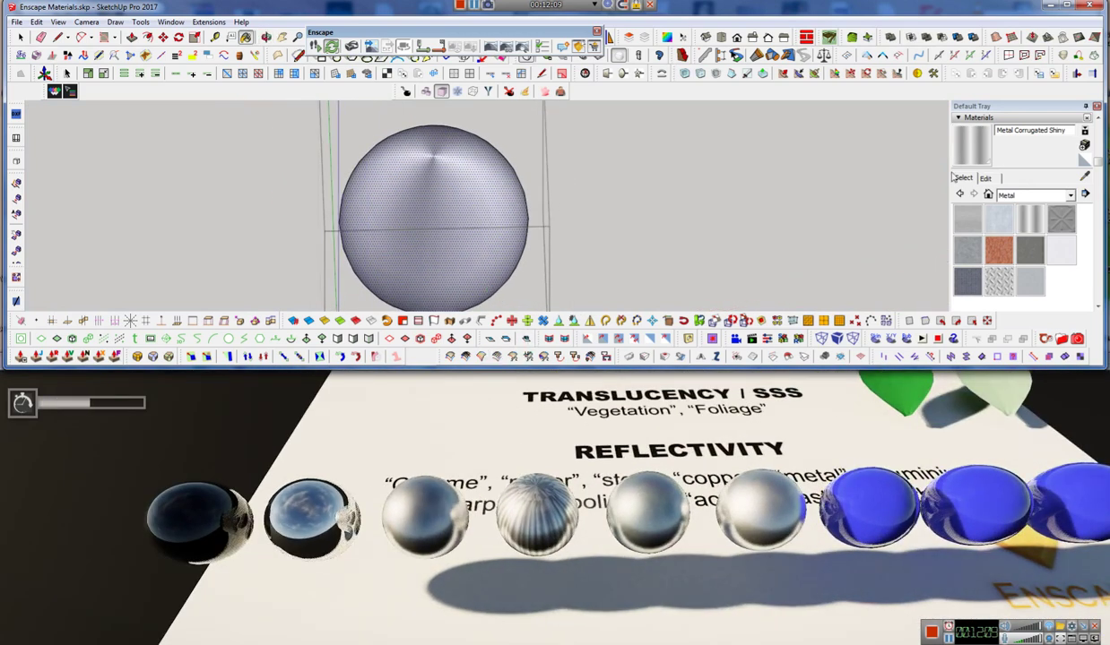
click(422, 236)
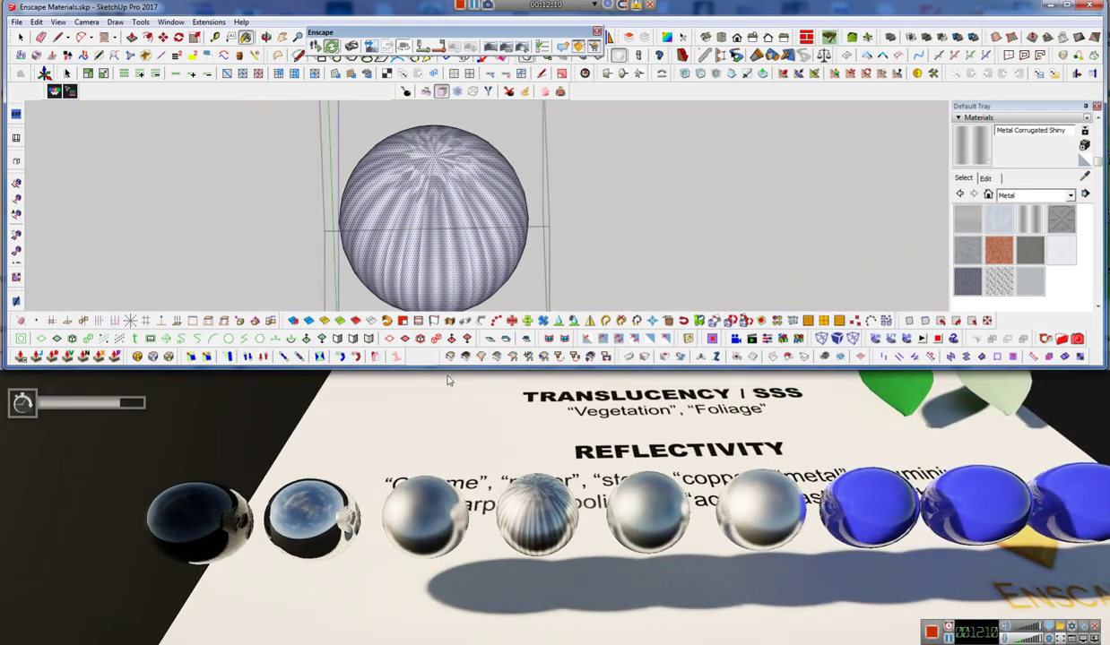
scroll(553, 542, up, 1)
click(554, 543)
scroll(553, 542, up, 4)
scroll(553, 542, down, 4)
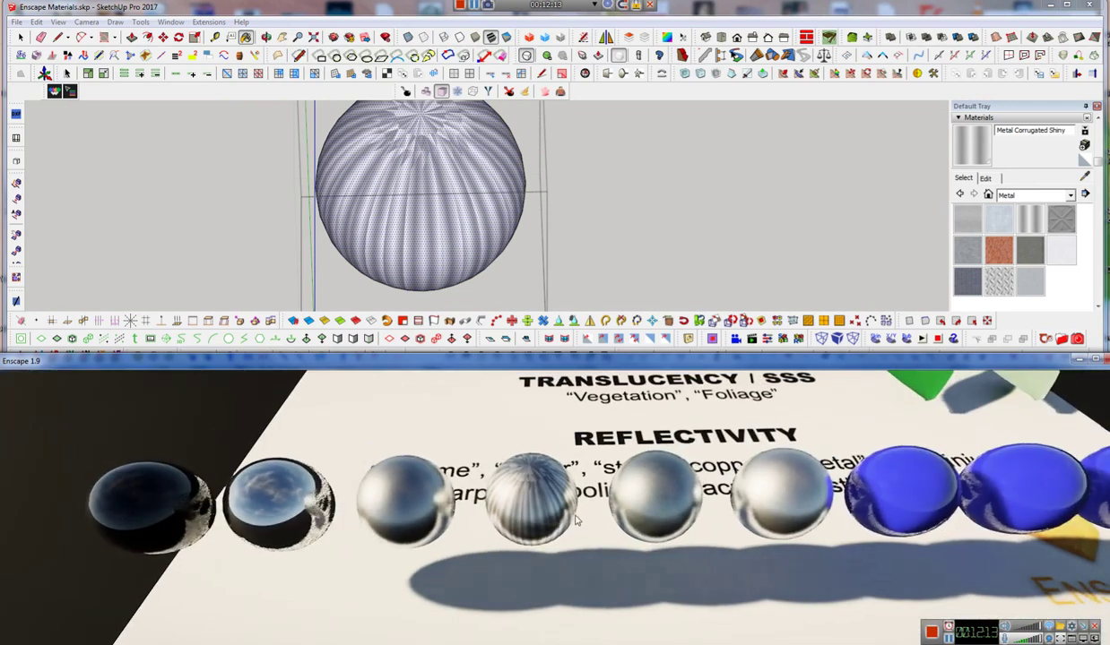
Examine the reflective sphere row and its shadow from closer and farther viewpoints, ending at the marble pool beside the keyword board
scroll(577, 520, up, 2)
drag(562, 517, 576, 462)
middle_drag(576, 462, 552, 386)
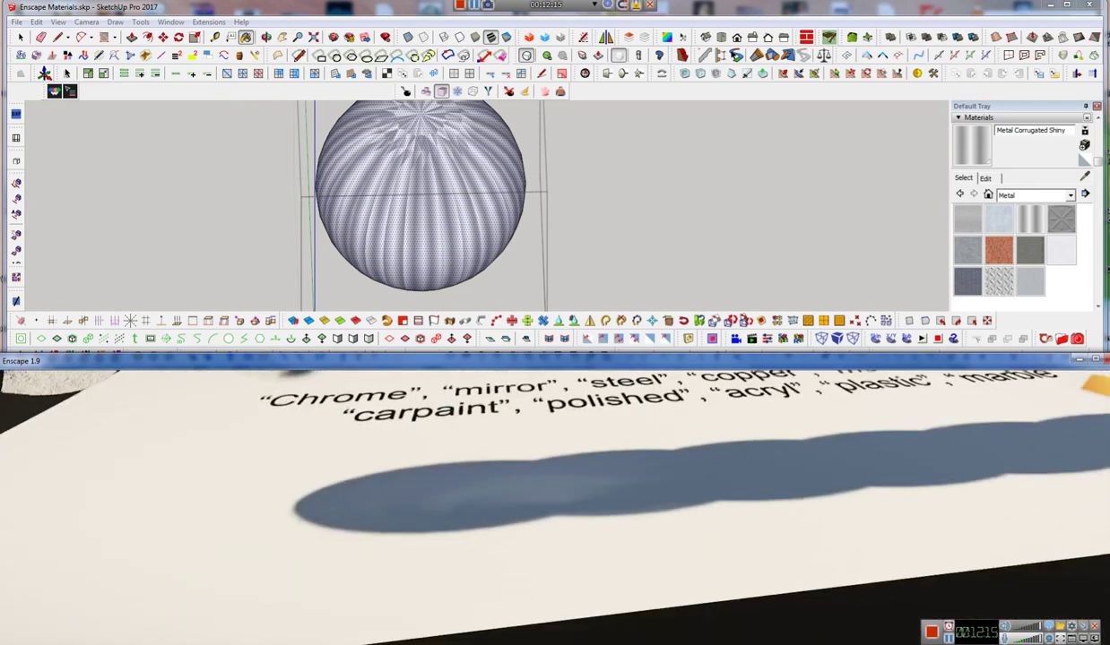
scroll(555, 506, down, 5)
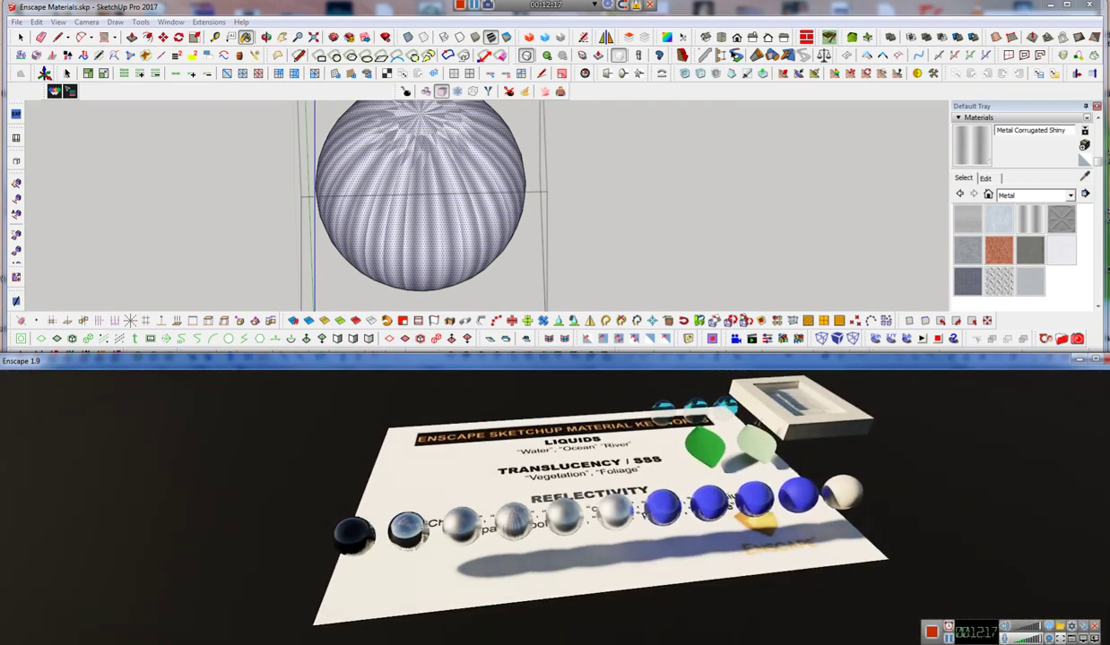
middle_drag(760, 478, 721, 514)
drag(721, 514, 751, 422)
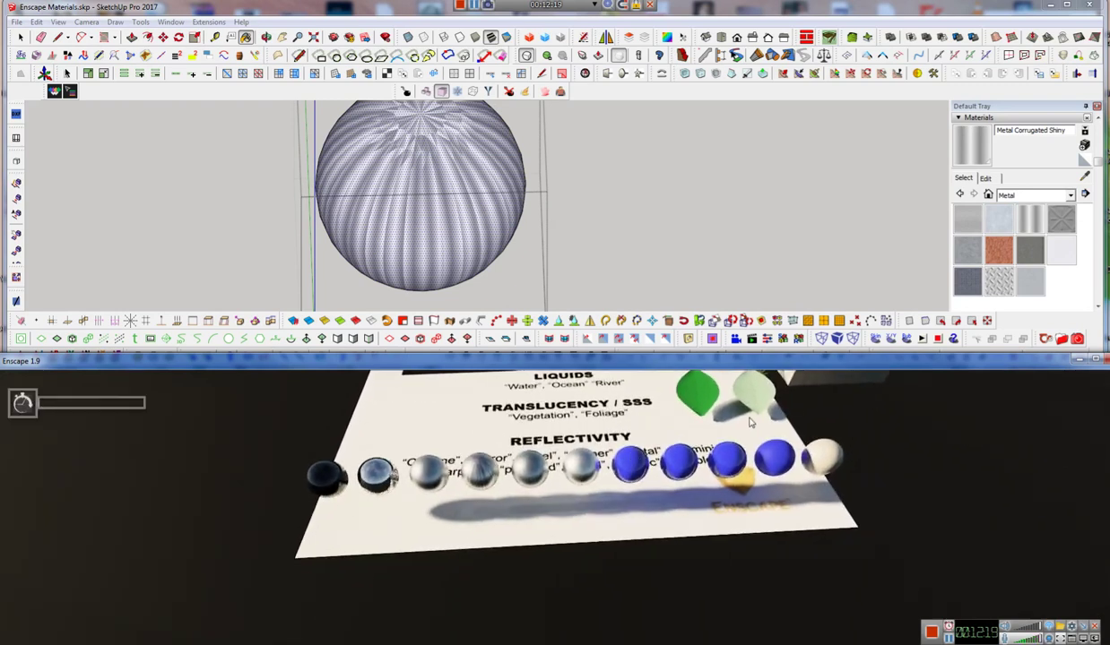
middle_drag(752, 422, 627, 536)
mouse_move(627, 536)
mouse_down()
mouse_move(656, 432)
mouse_move(615, 530)
mouse_up()
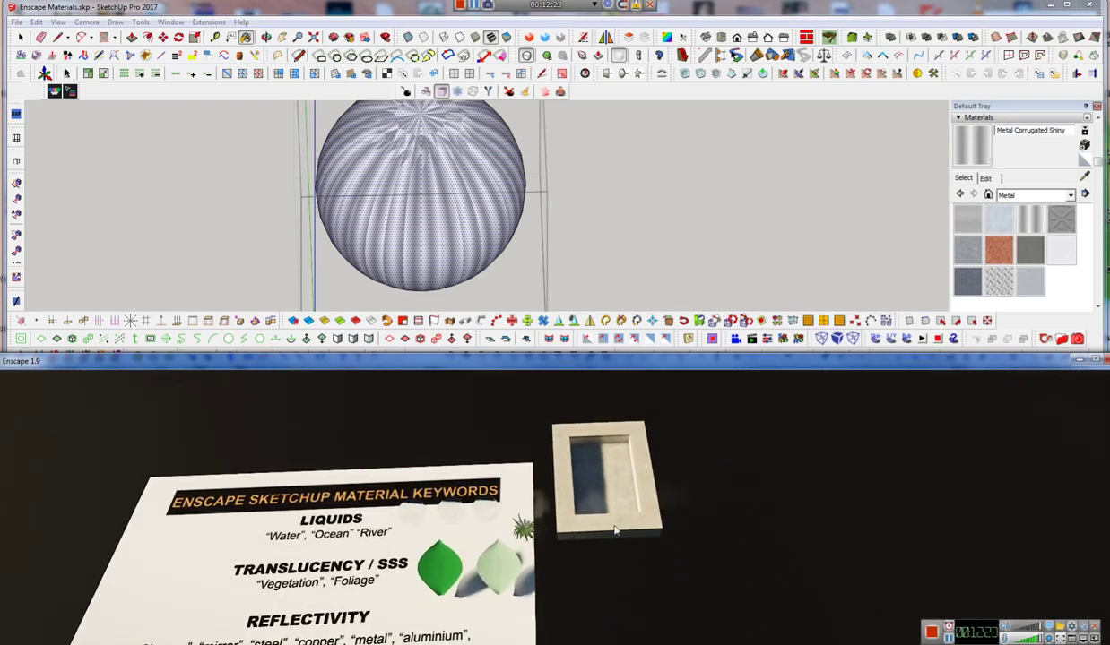
Inspect the marble pool and its water from close-up and low angles, together with the neighbouring liquid spheres
scroll(612, 539, up, 5)
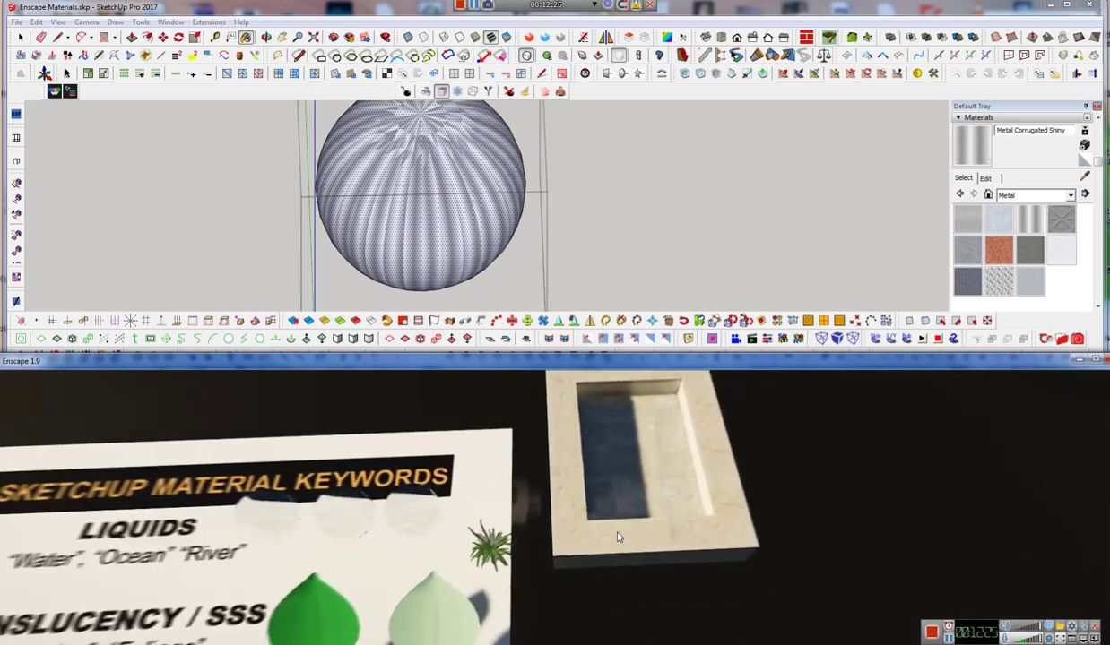
scroll(618, 537, up, 2)
drag(628, 467, 621, 529)
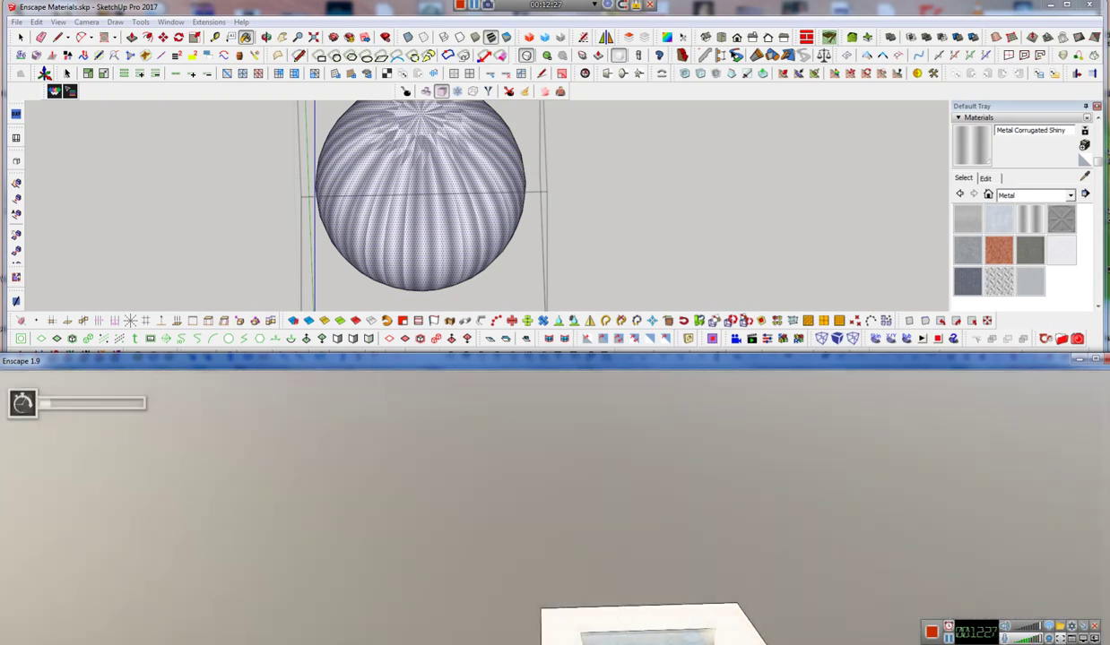
middle_drag(690, 559, 660, 451)
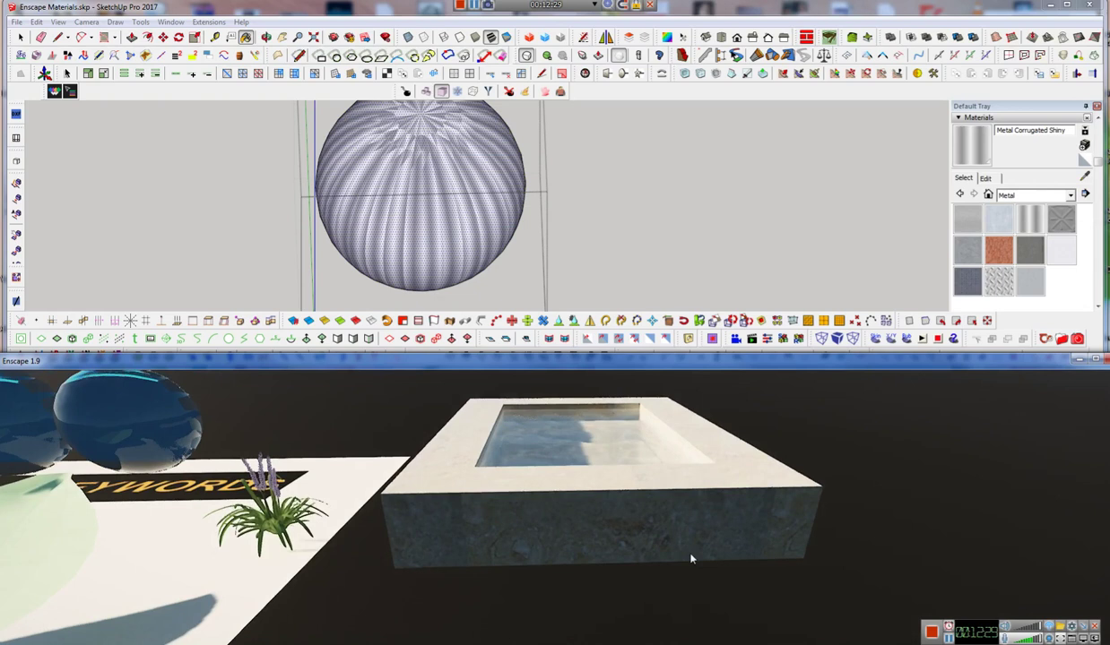
scroll(737, 428, down, 5)
middle_drag(440, 485, 525, 485)
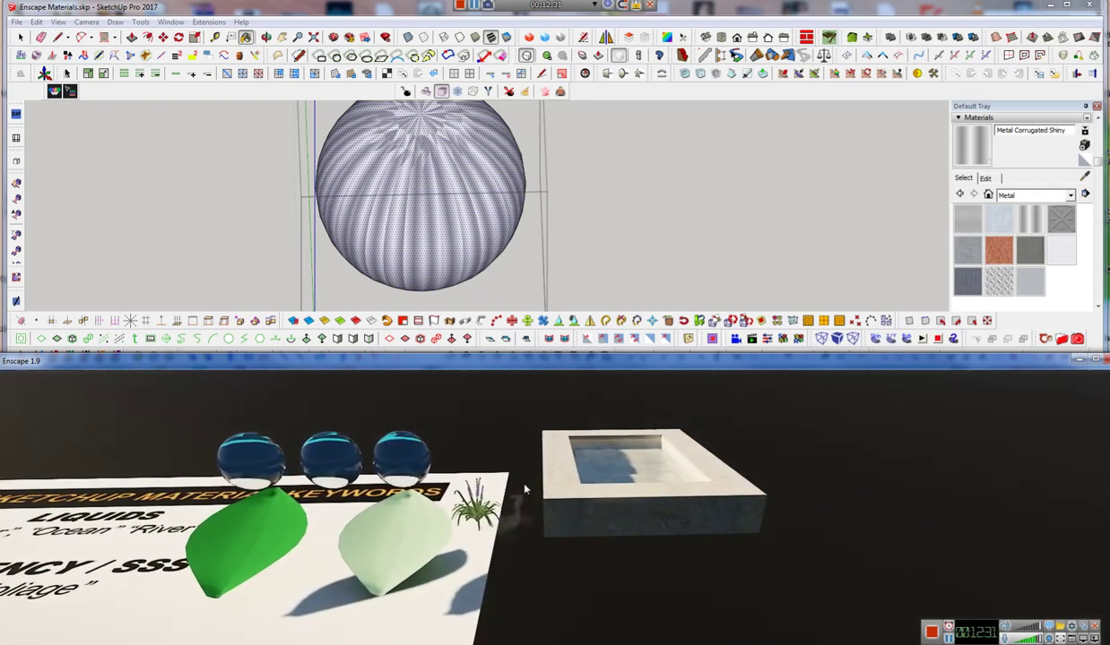
drag(525, 489, 561, 563)
middle_drag(561, 563, 610, 511)
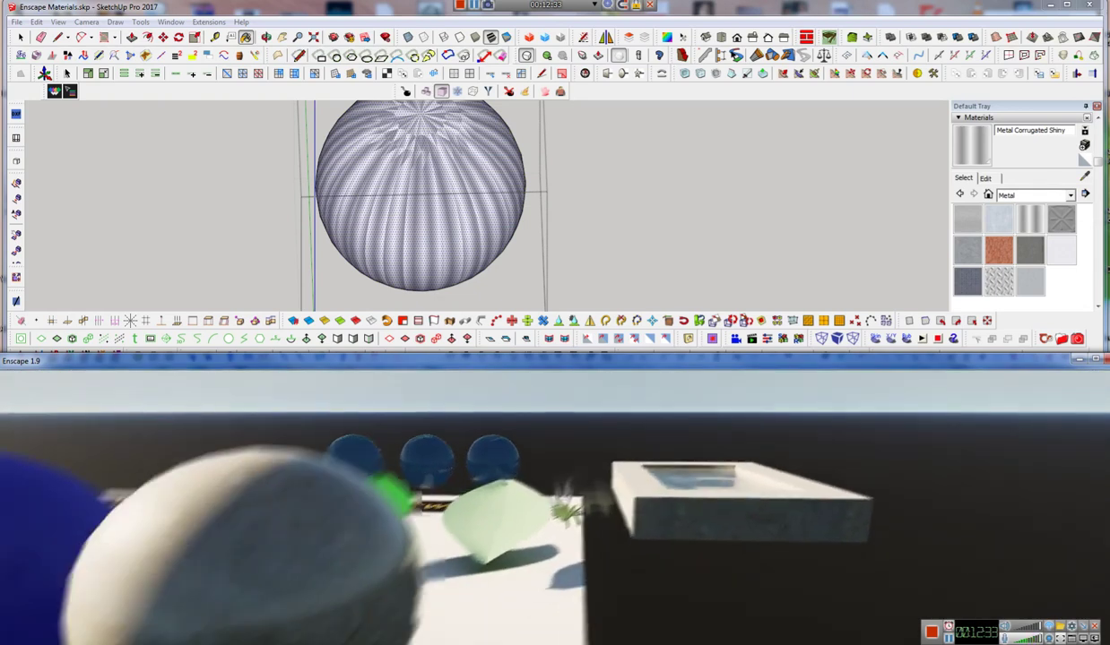
With the metallic spheres in the render, set the ground plane texture to Dense Grass in the Enscape atmosphere settings
scroll(654, 549, down, 5)
middle_drag(325, 556, 32, 511)
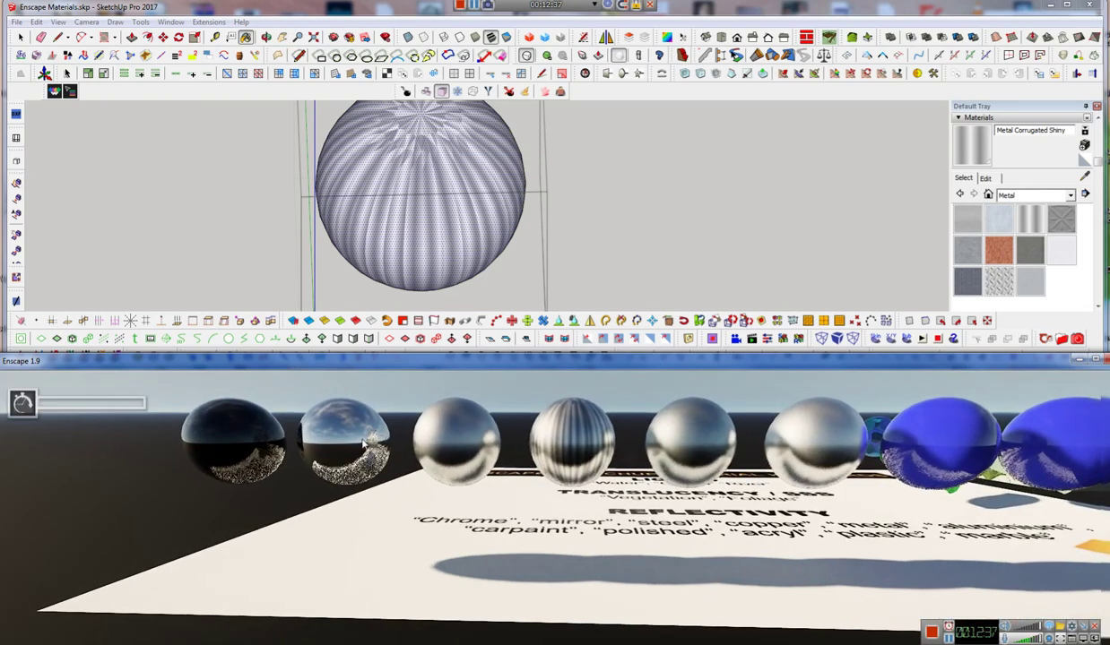
scroll(363, 443, up, 2)
drag(352, 475, 300, 480)
mouse_move(301, 480)
middle_down()
mouse_move(453, 484)
mouse_move(497, 506)
middle_up()
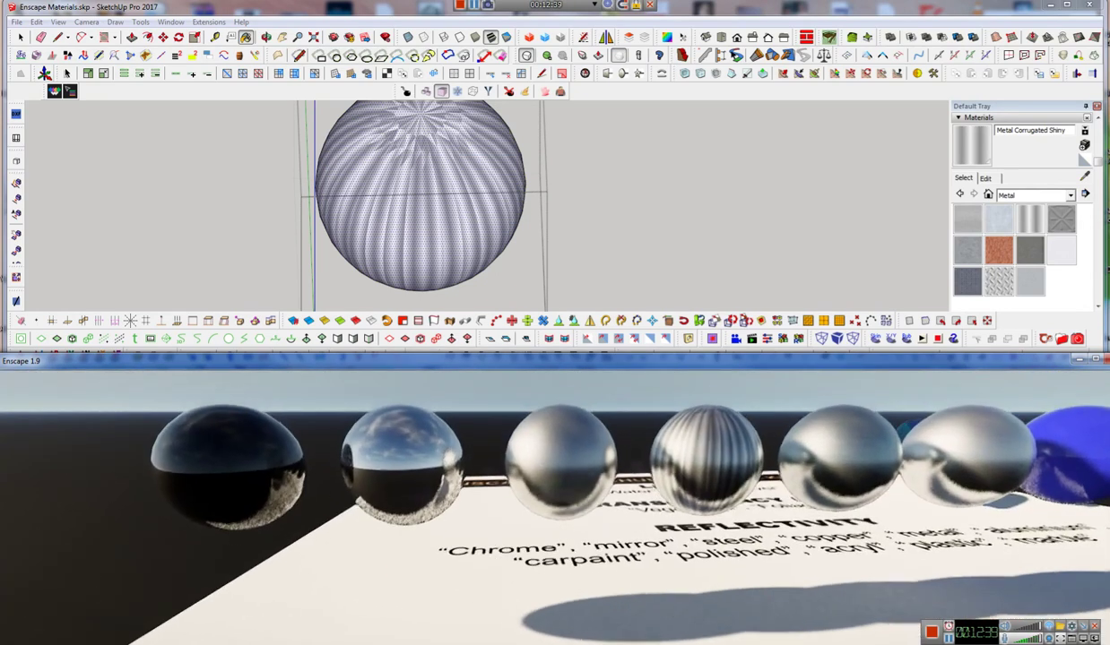
click(538, 21)
click(542, 47)
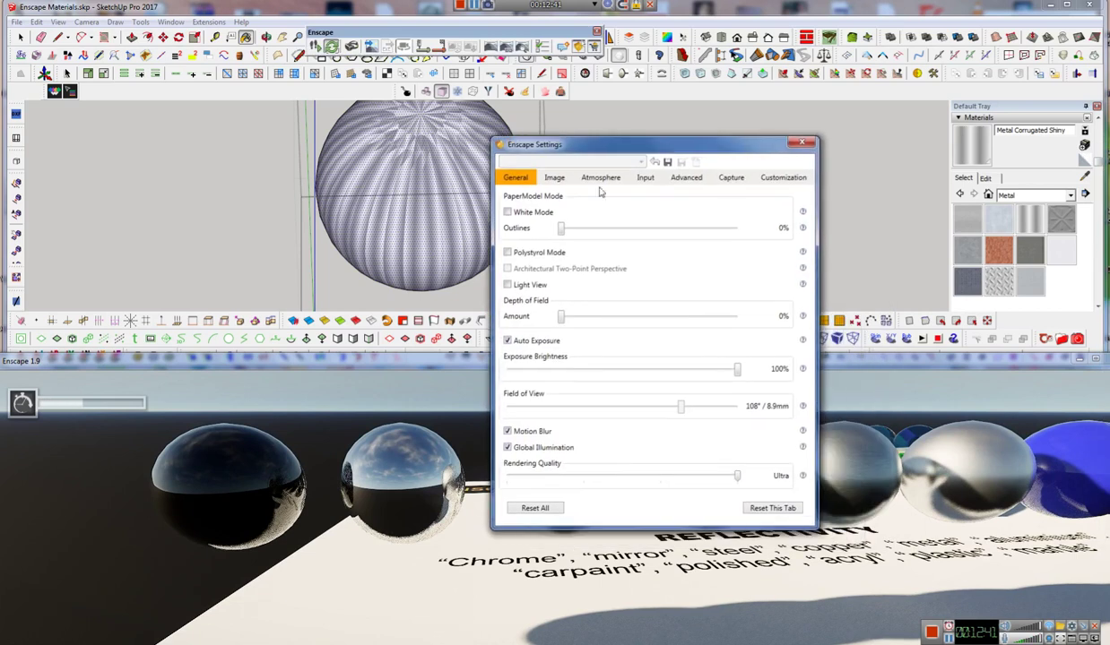
click(601, 177)
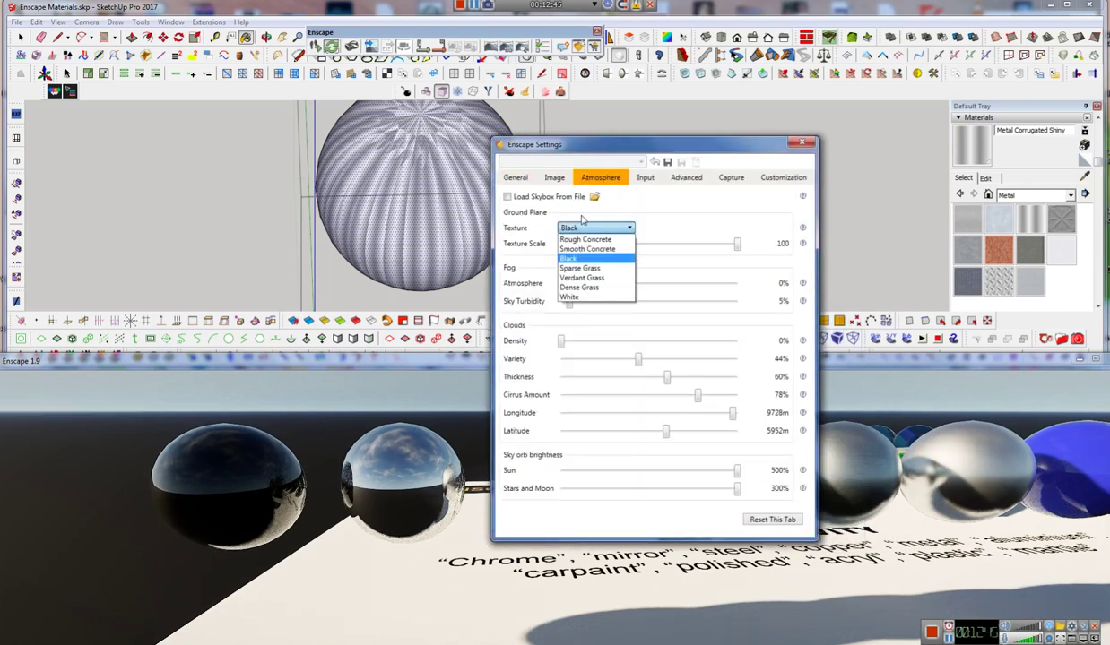
click(599, 288)
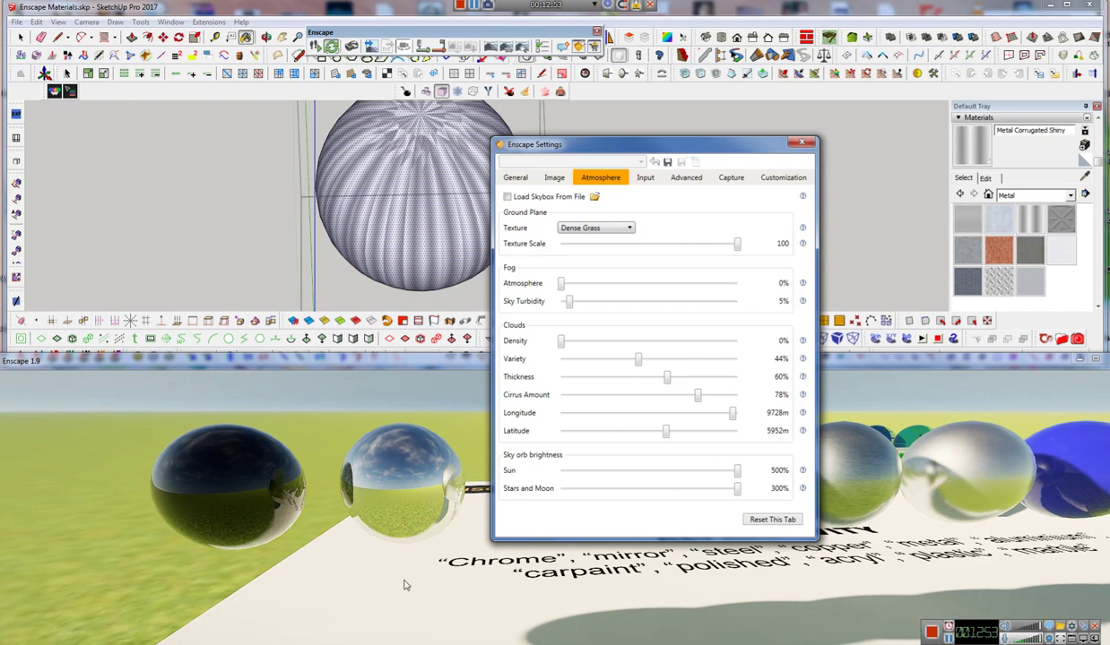
Inspect the pool on the grass, try the Smooth Concrete and White ground textures, and set the ground back to Black
middle_drag(992, 477, 672, 556)
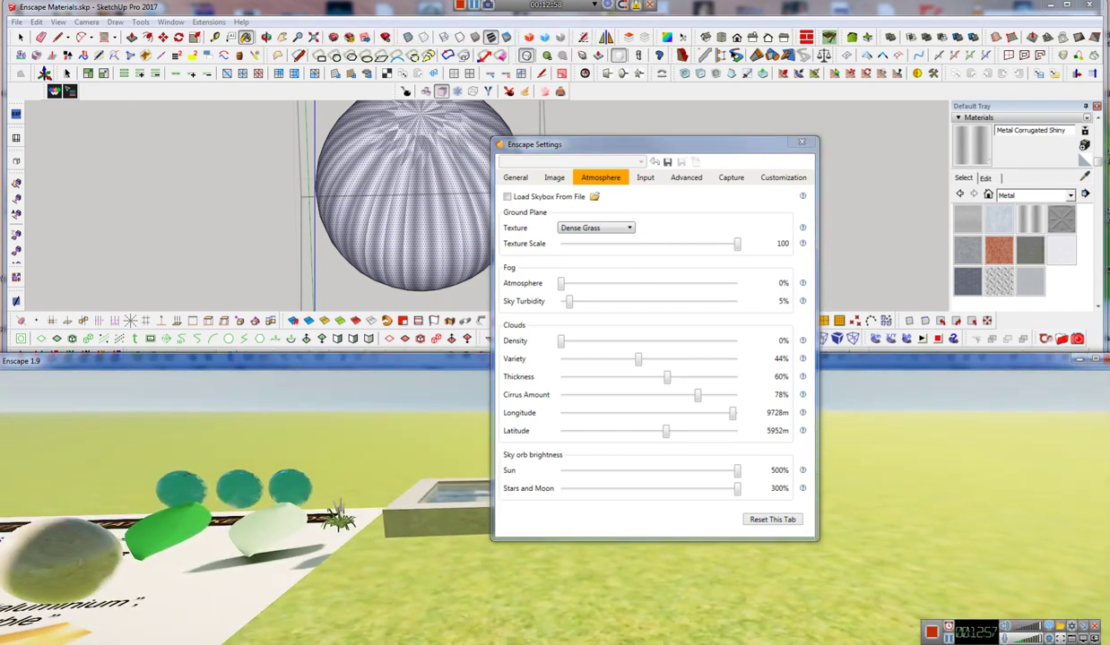
drag(418, 518, 376, 413)
scroll(377, 413, up, 3)
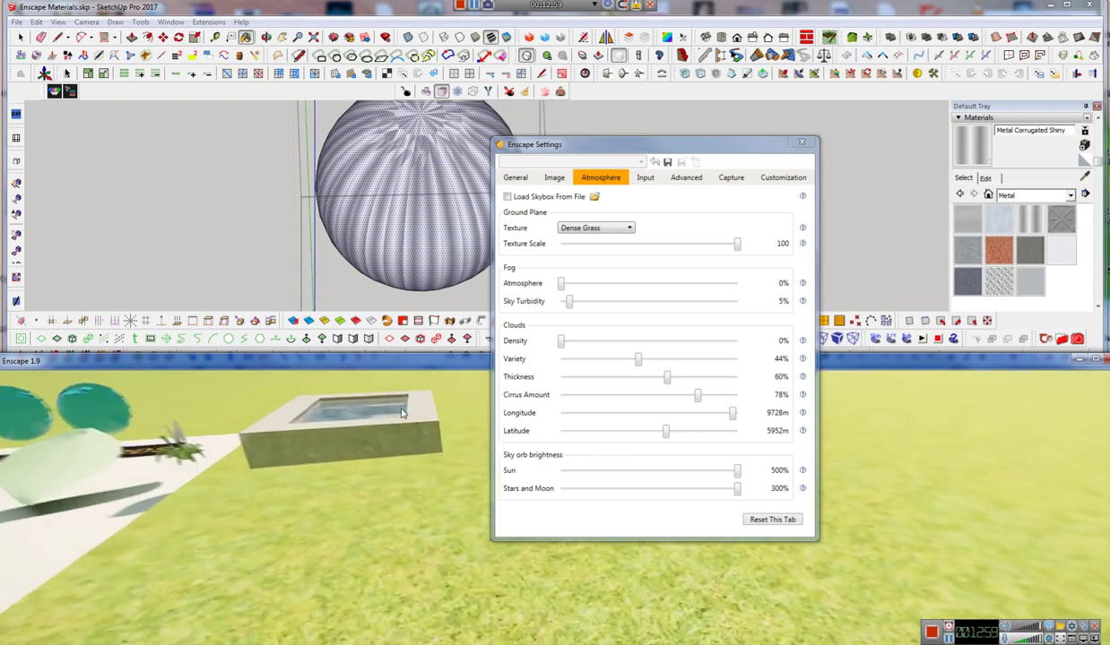
right_drag(377, 413, 266, 423)
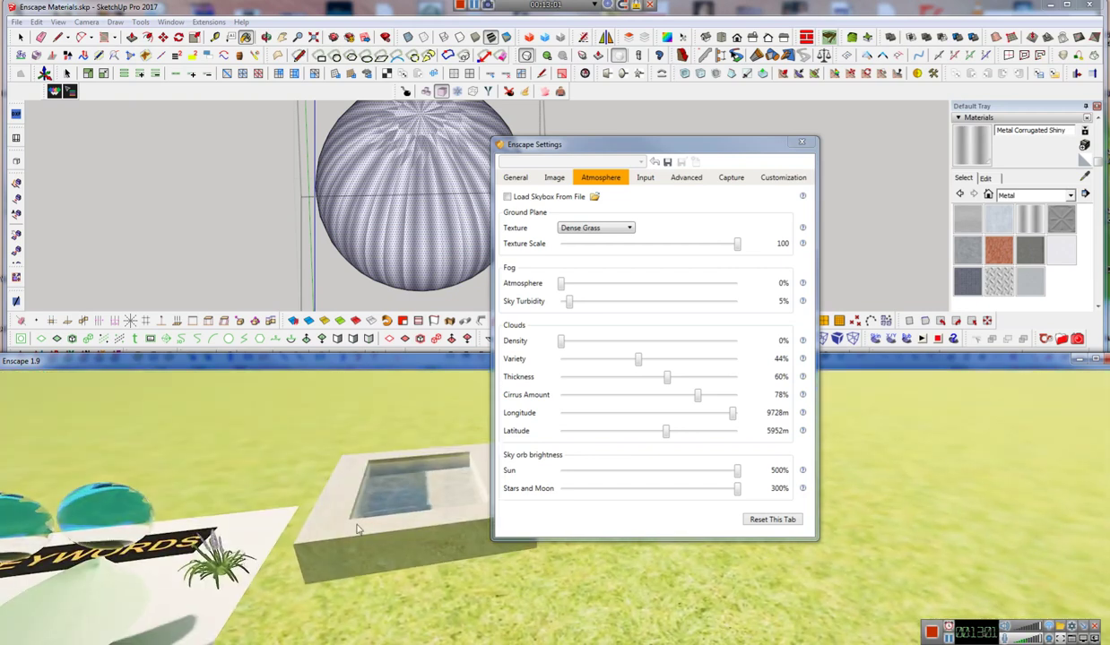
drag(579, 145, 711, 143)
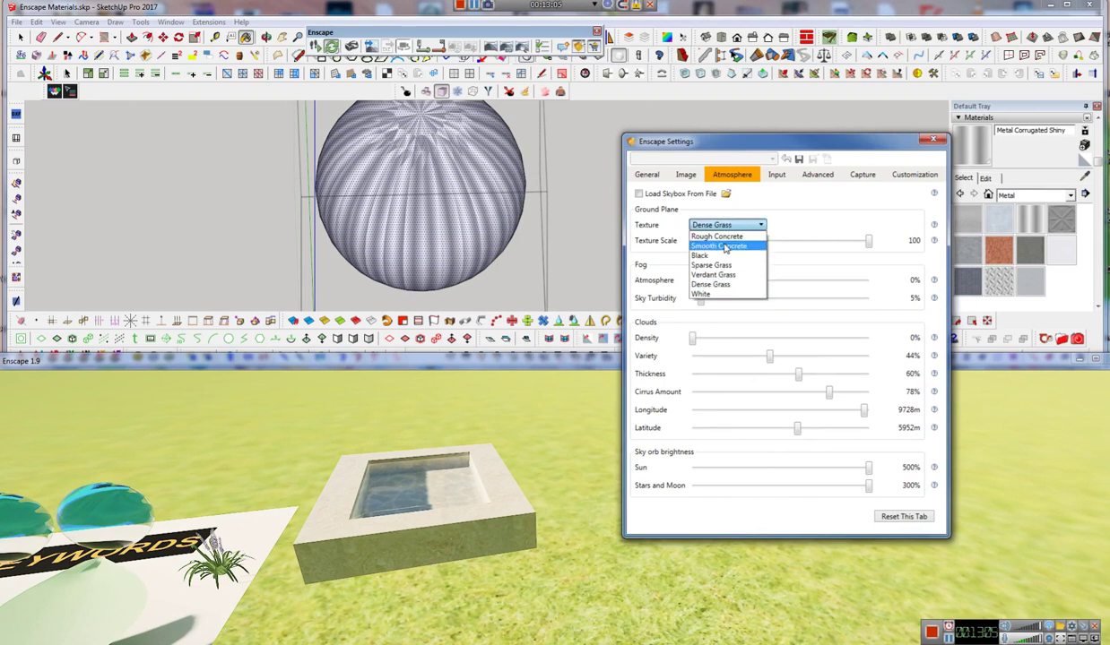
click(726, 247)
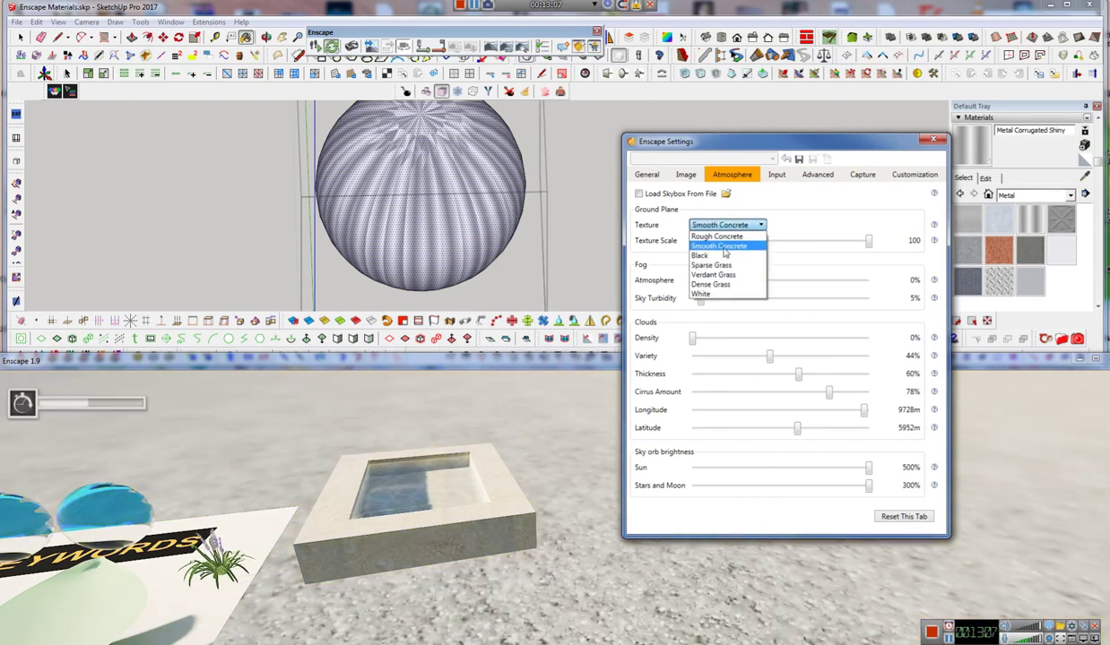
click(706, 294)
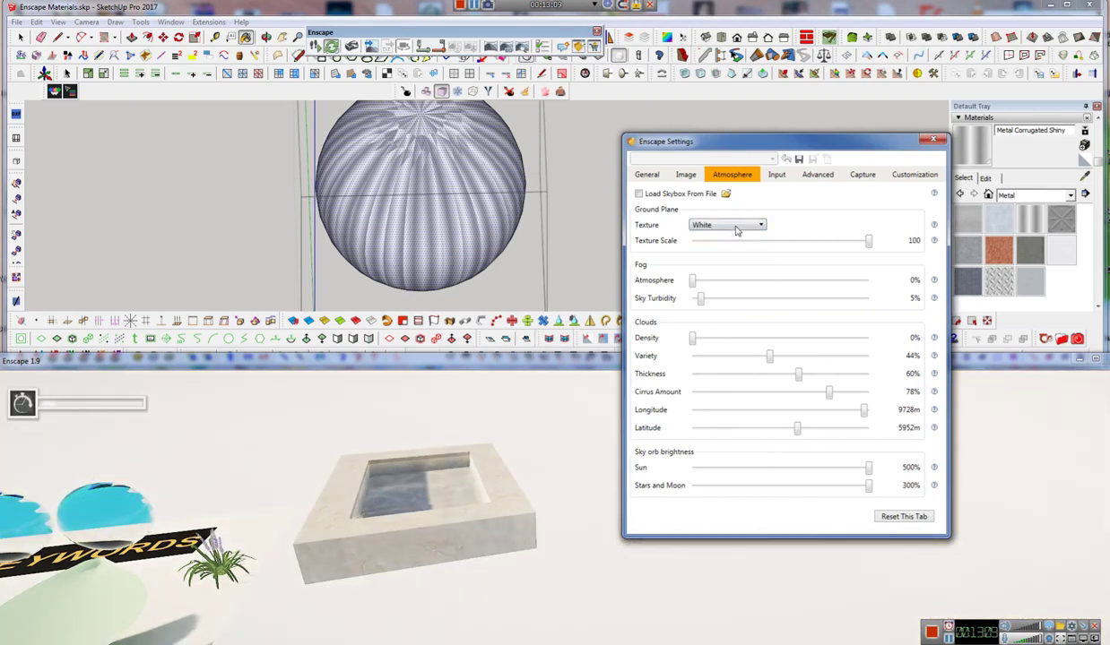
click(713, 258)
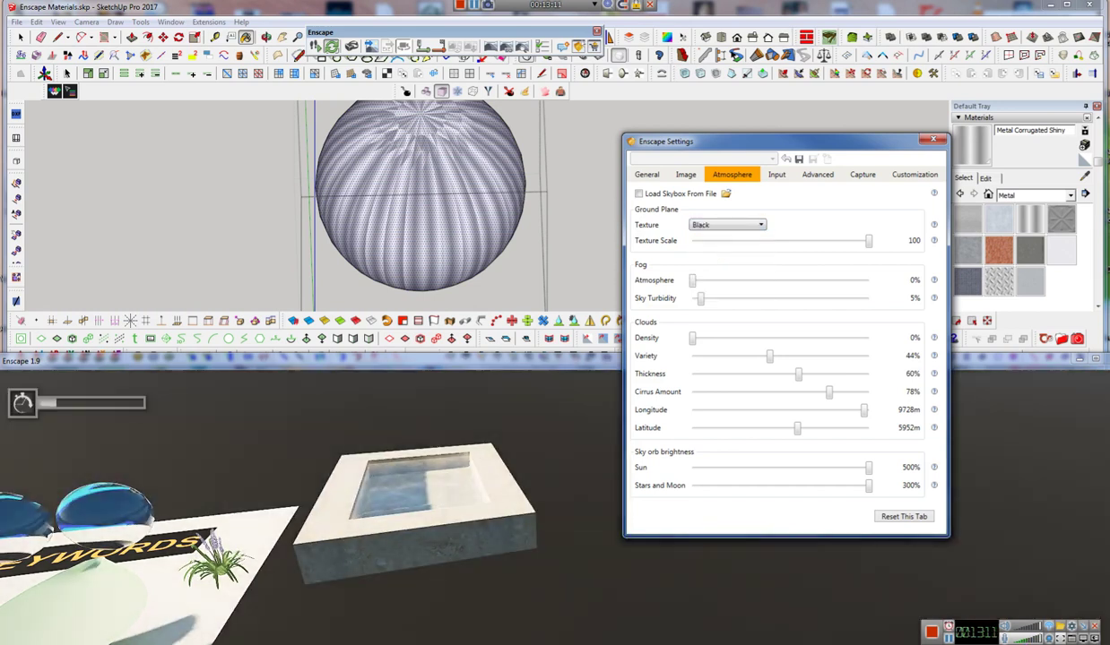
Bring the pool closer in the render and raise the cloud density to 100%
scroll(392, 543, up, 3)
drag(330, 547, 255, 565)
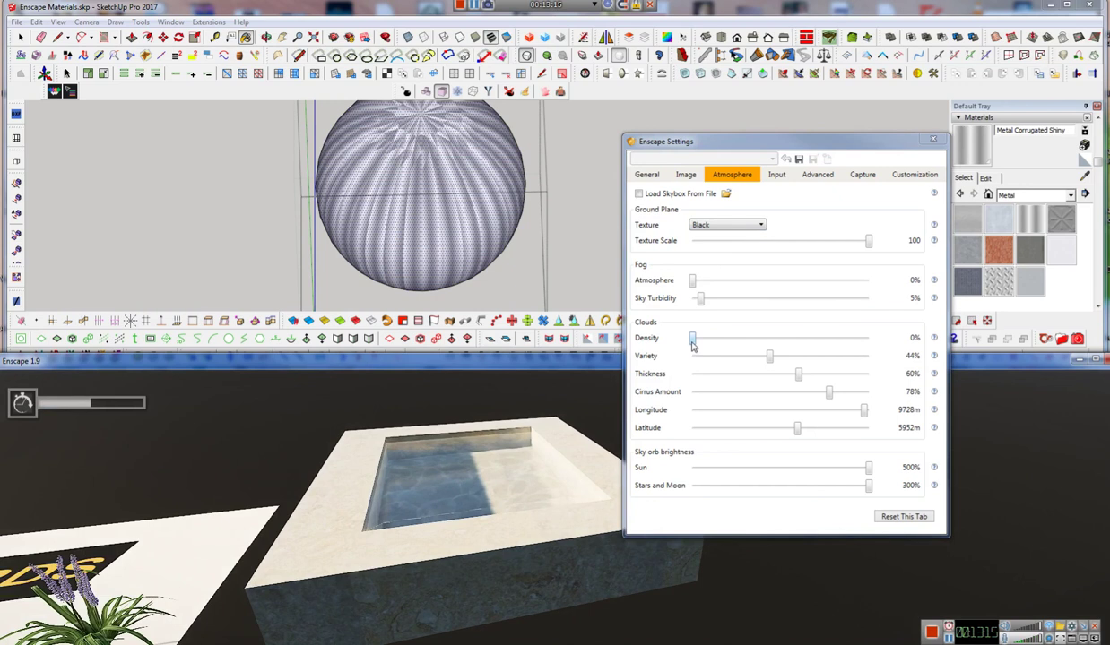
drag(693, 339, 952, 352)
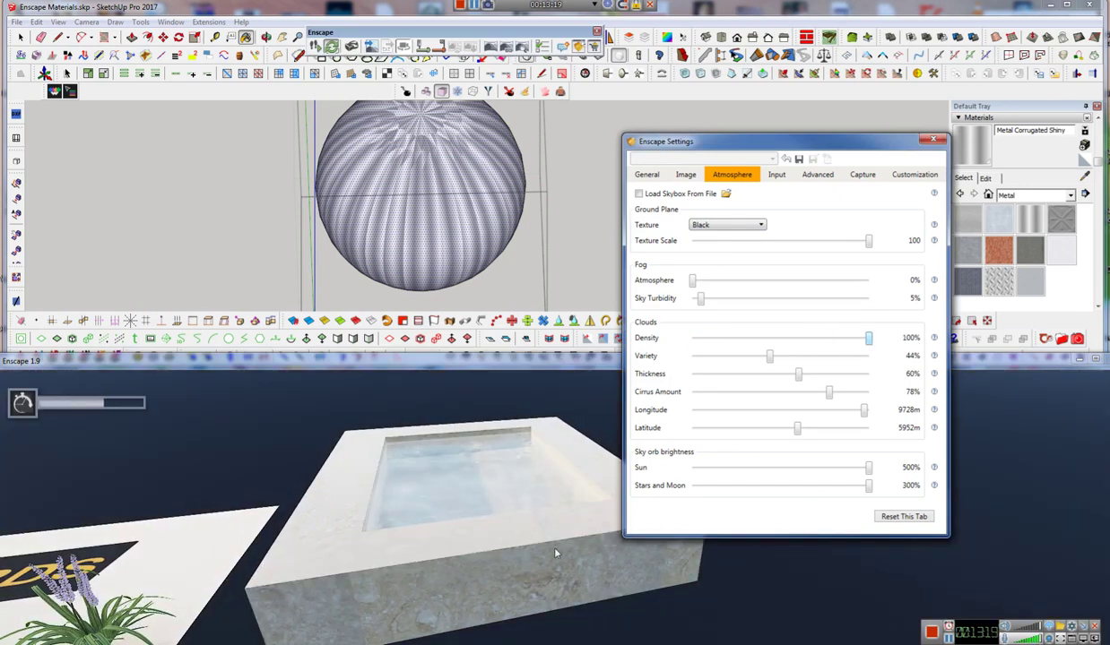
Open the general Enscape settings, keep the exposure brightness at 100%, and move the settings window clear of the pool and model views
click(647, 174)
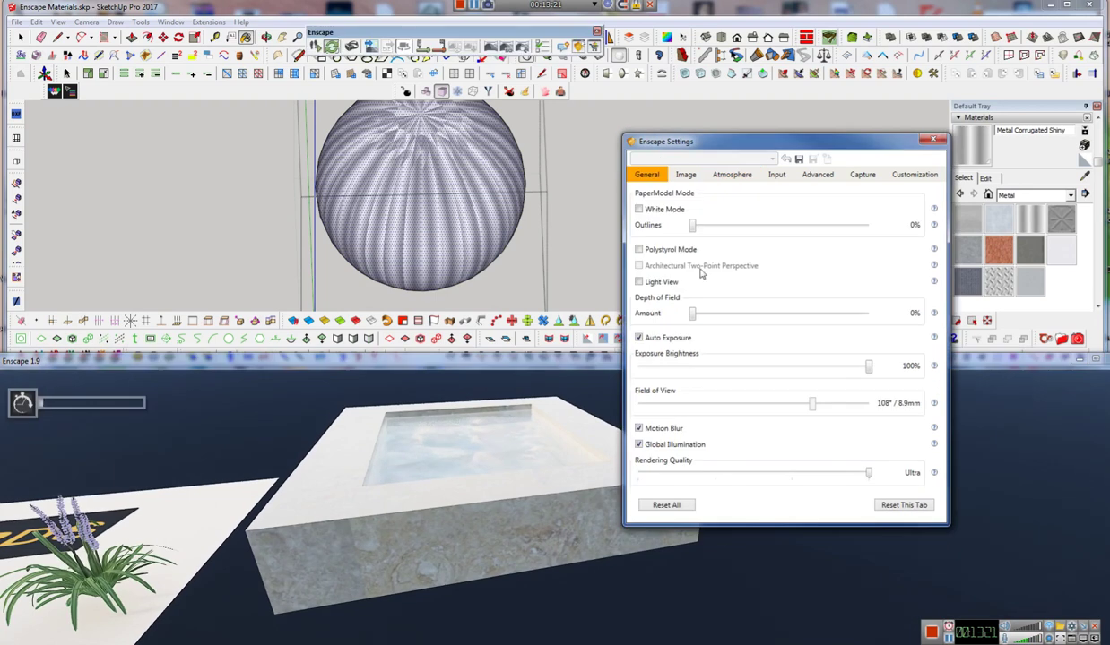
mouse_move(868, 368)
mouse_down()
mouse_move(685, 367)
mouse_move(869, 367)
mouse_up()
drag(480, 544, 610, 412)
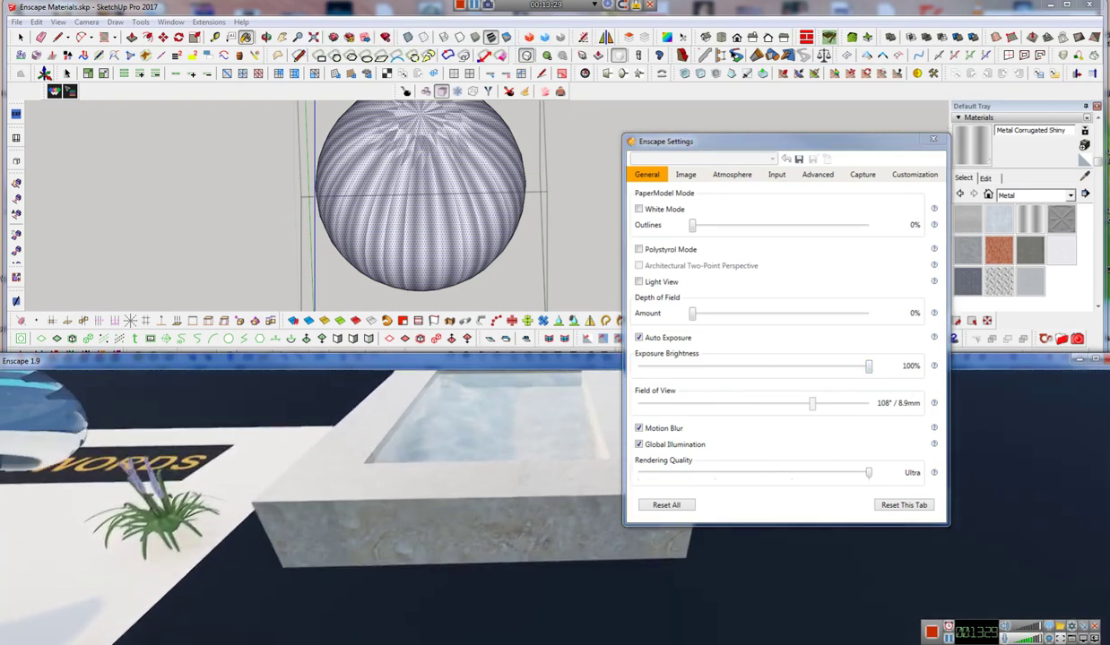
click(768, 144)
drag(813, 143, 1016, 510)
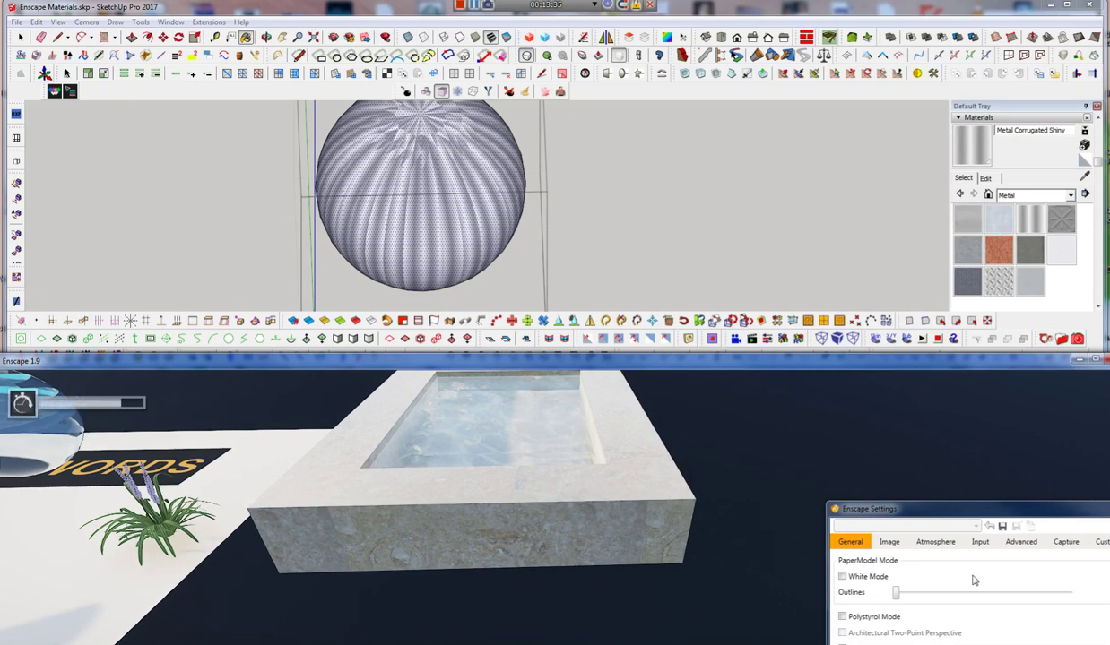
mouse_move(900, 508)
mouse_down()
mouse_move(863, 485)
mouse_move(775, 380)
mouse_up()
click(610, 475)
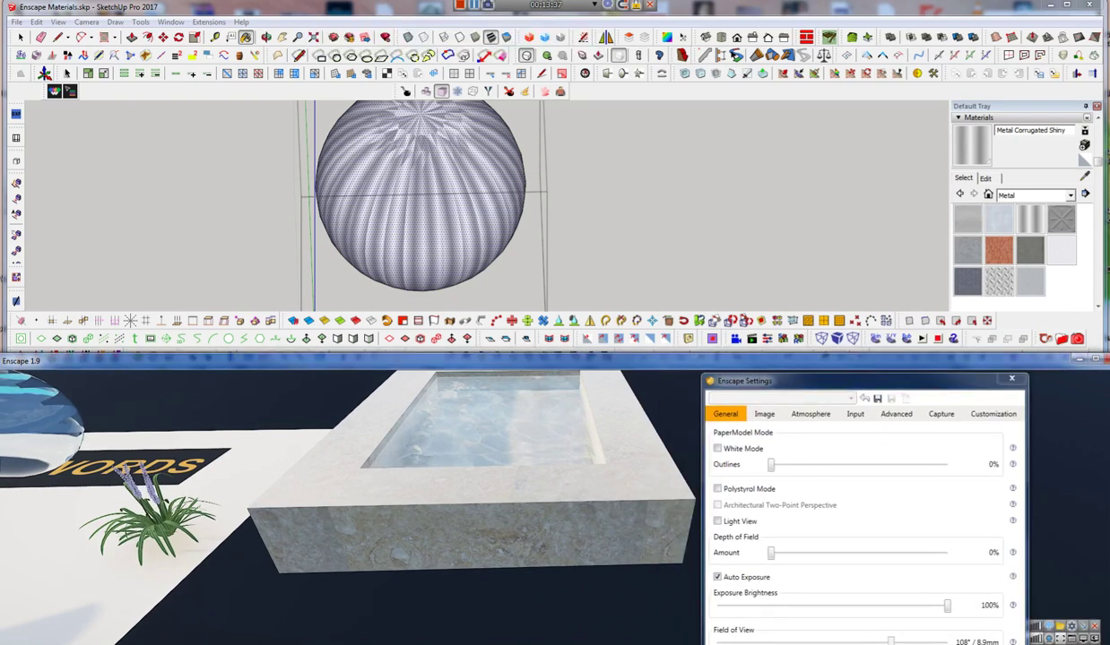
Sample the Marble material from the pool's edge, open it for editing and set its brightness to 44
middle_drag(498, 220, 499, 219)
scroll(497, 220, down, 6)
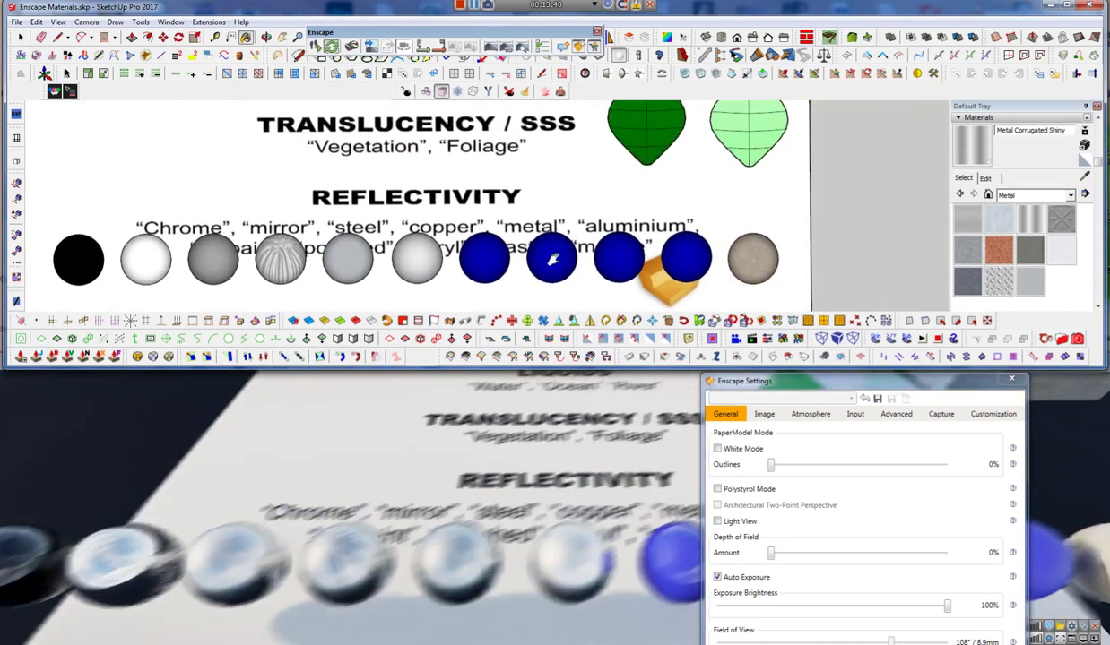
shift+middle_drag(552, 260, 409, 312)
alt+click(812, 137)
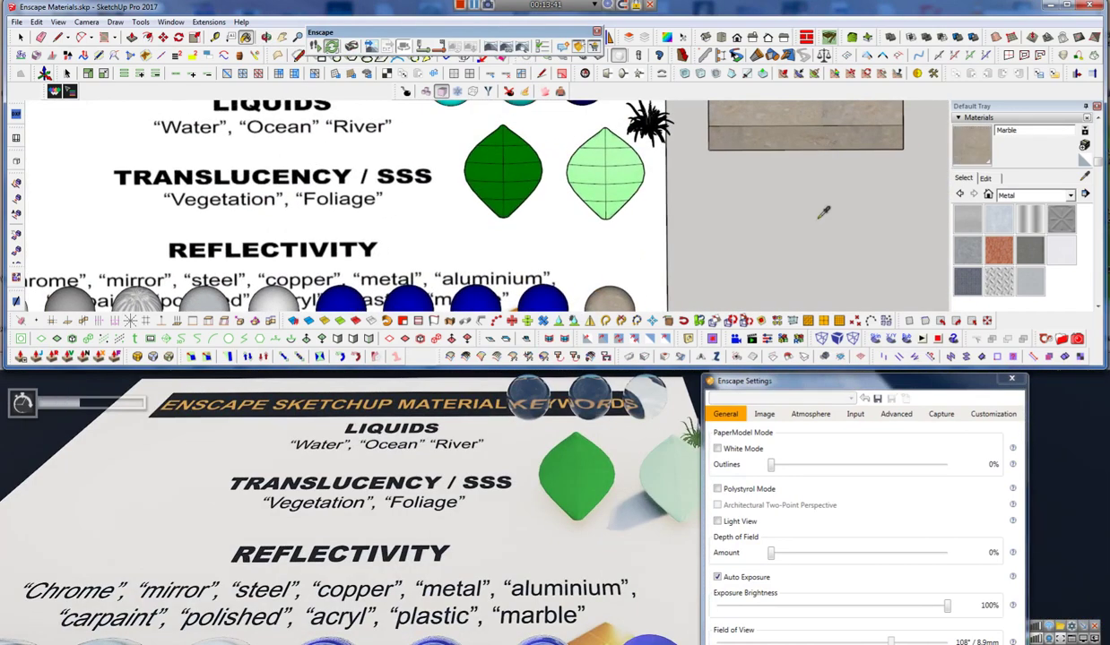
middle_drag(572, 427, 691, 436)
scroll(578, 465, up, 3)
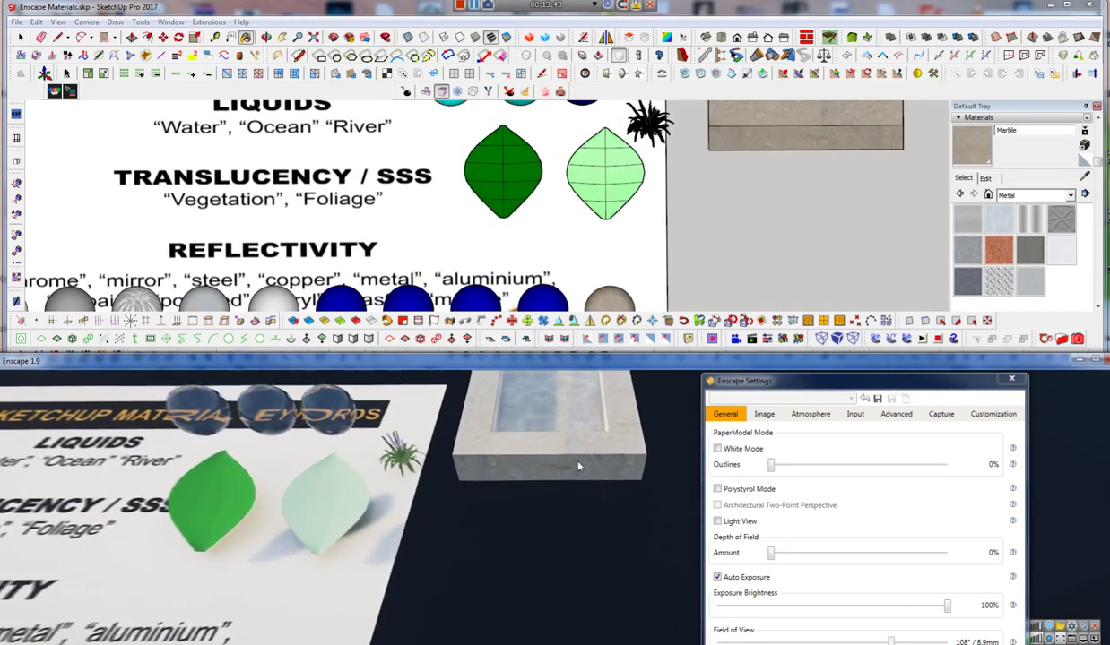
click(985, 178)
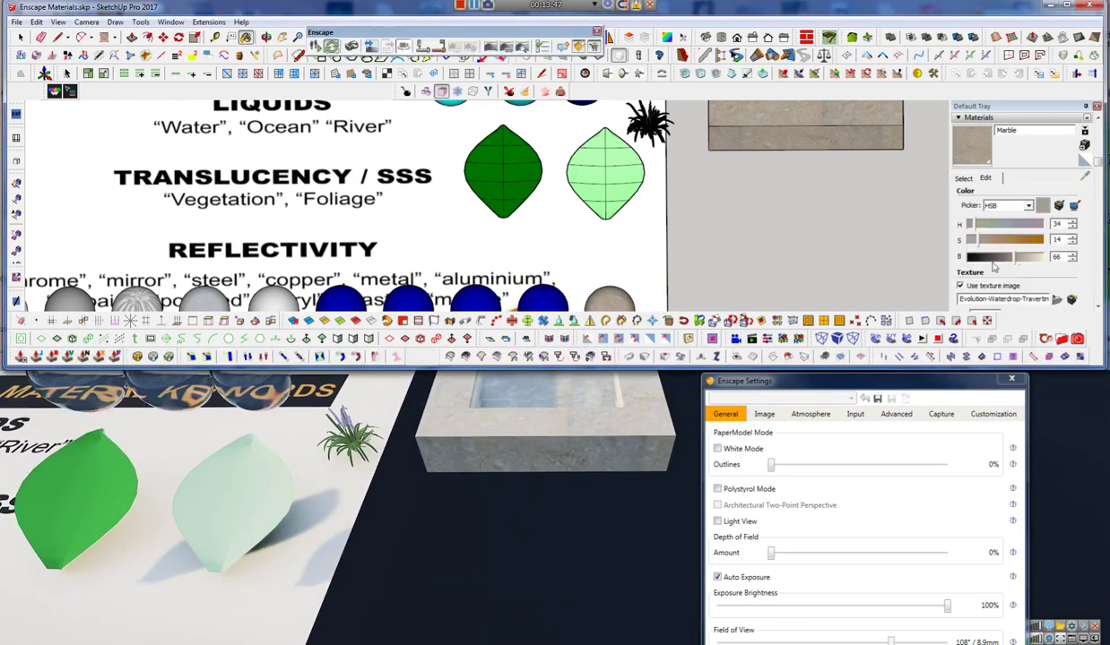
click(576, 428)
scroll(573, 428, down, 3)
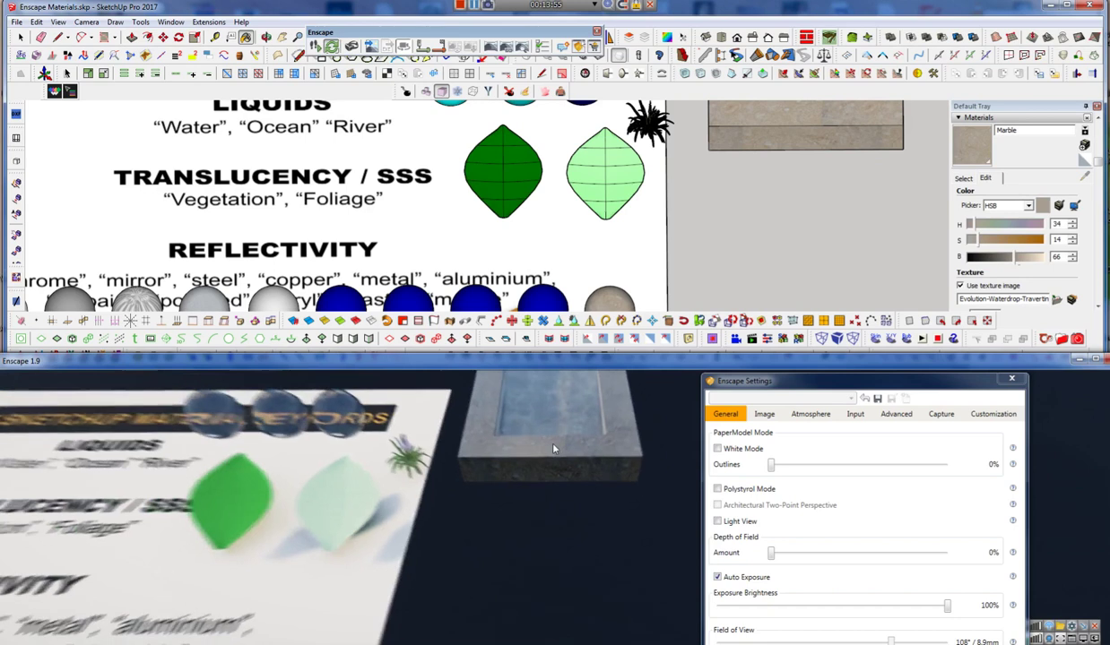
scroll(595, 389, up, 1)
middle_drag(577, 372, 573, 392)
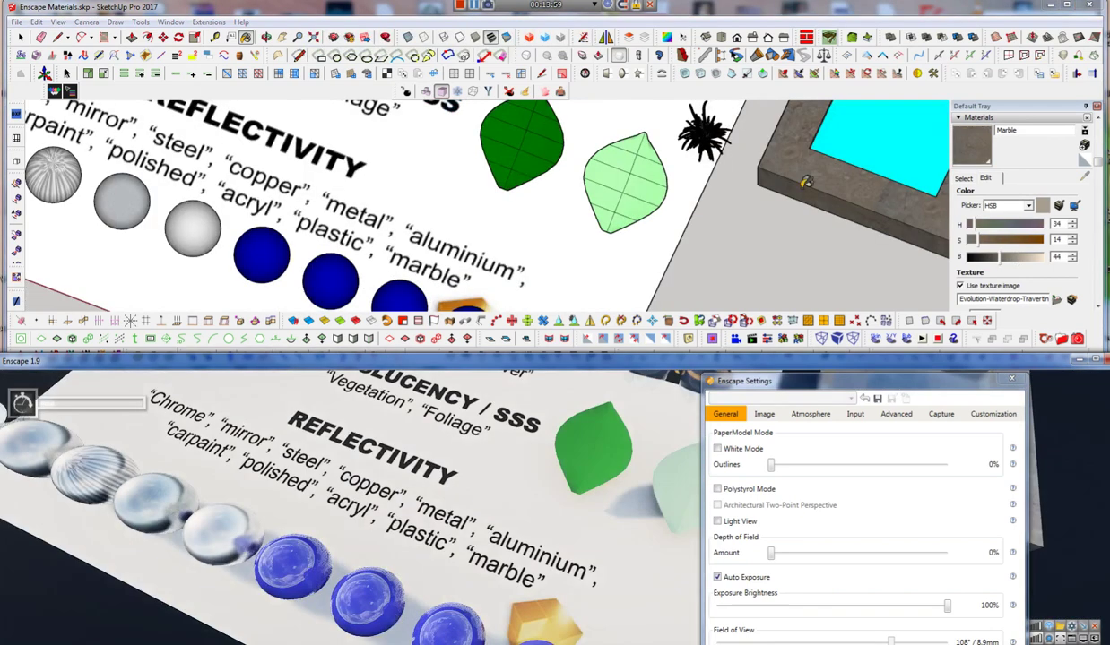
Set the Marble material's brightness to 41 and compare the pool and marble sphere with the whole keyword board
mouse_move(805, 181)
middle_down()
mouse_move(857, 152)
mouse_move(716, 242)
mouse_move(612, 264)
middle_up()
scroll(612, 264, down, 1)
scroll(613, 229, up, 3)
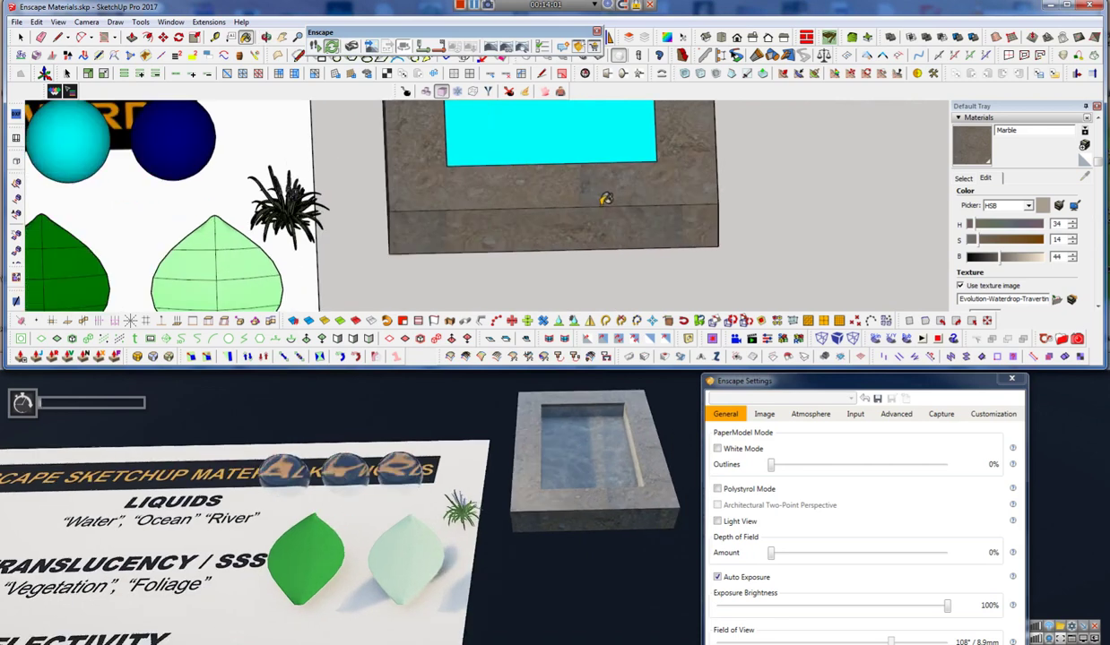
scroll(599, 217, down, 4)
scroll(492, 179, up, 4)
mouse_move(525, 224)
middle_down()
mouse_move(496, 141)
mouse_move(484, 182)
middle_up()
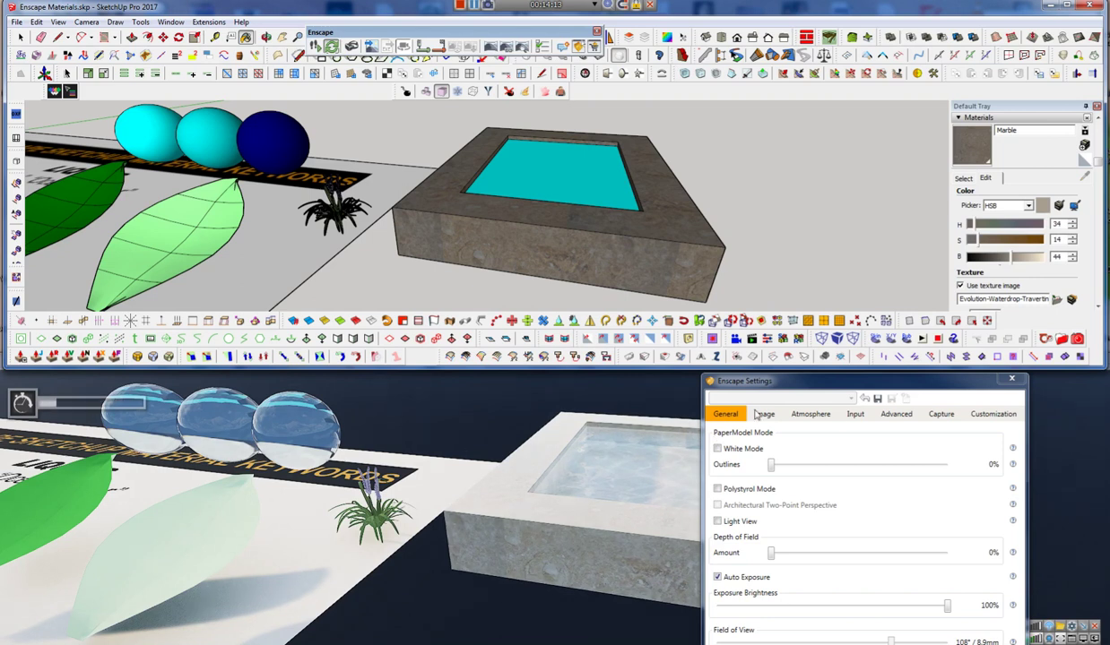
drag(1011, 257, 997, 257)
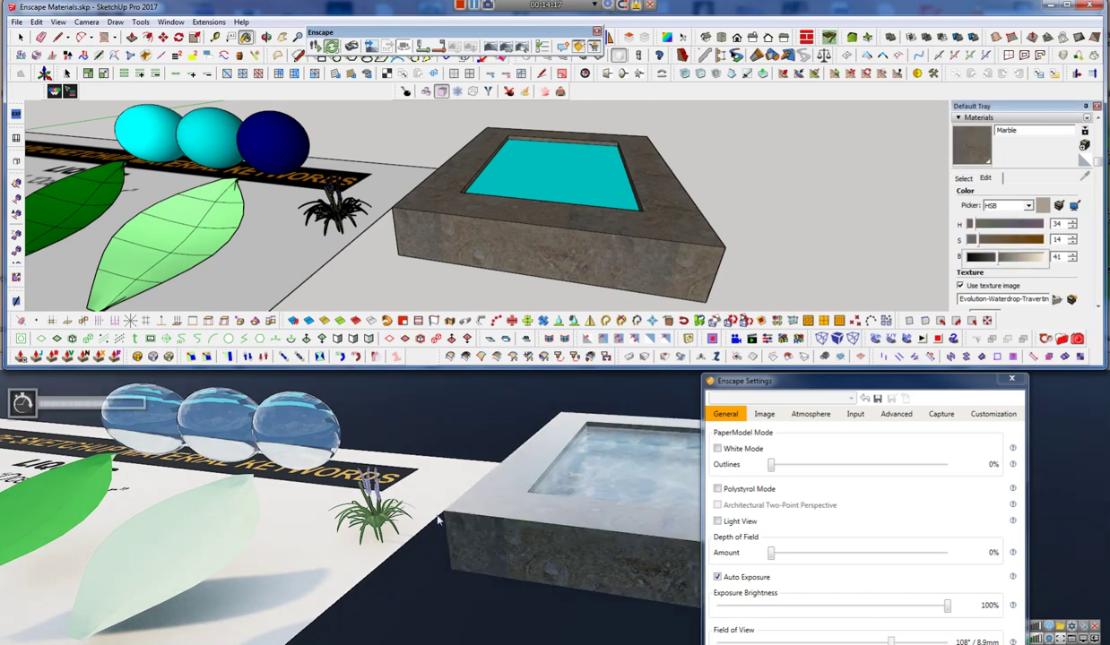
scroll(609, 199, down, 6)
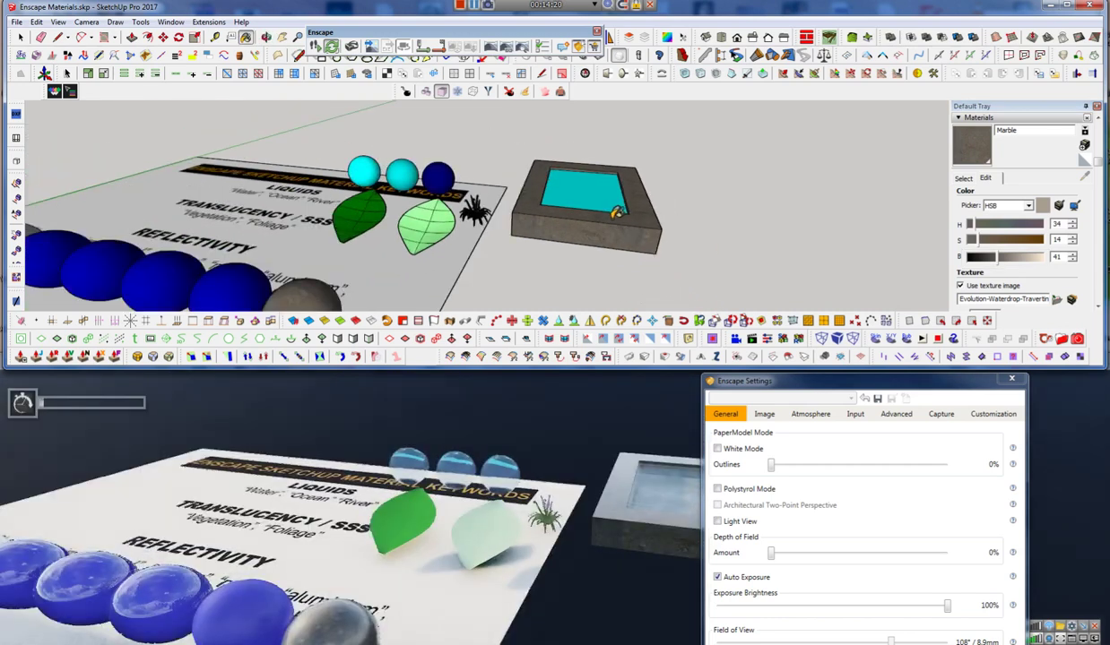
mouse_move(421, 218)
middle_down()
mouse_move(508, 154)
mouse_move(478, 269)
middle_up()
scroll(508, 154, down, 2)
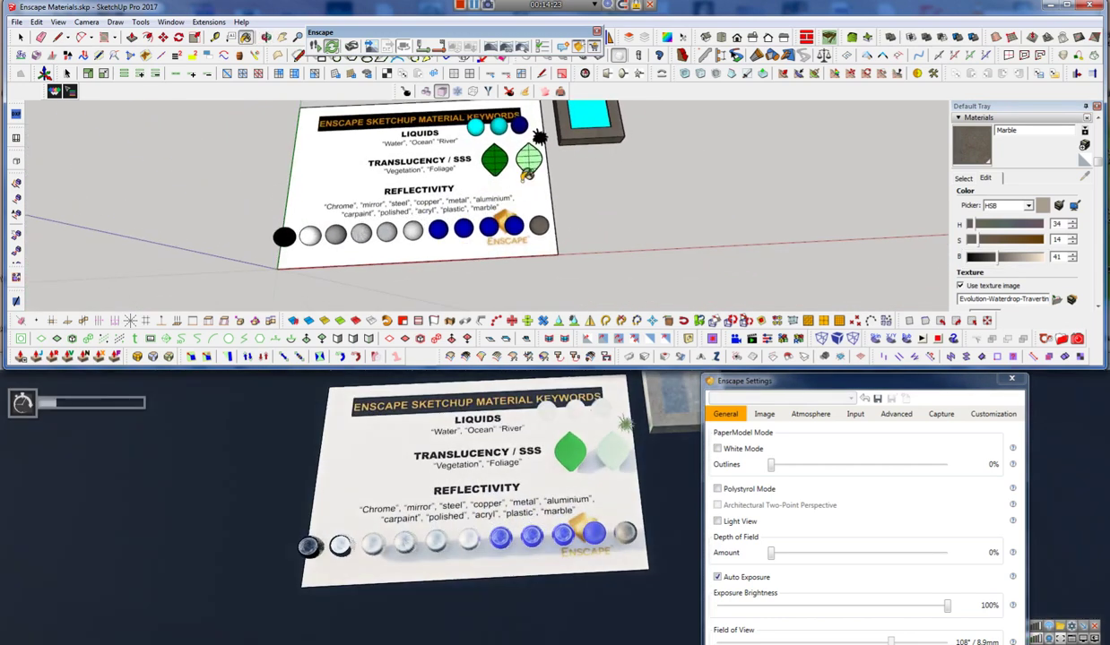
mouse_move(518, 195)
shift+middle_down()
mouse_move(512, 254)
mouse_move(520, 233)
shift+middle_up()
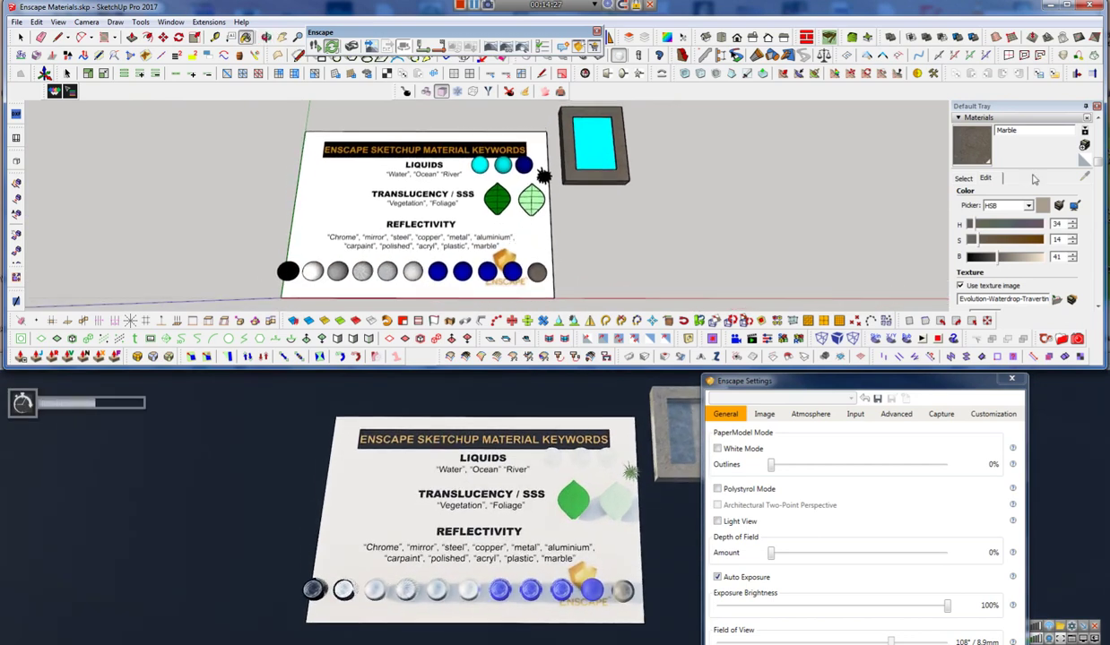